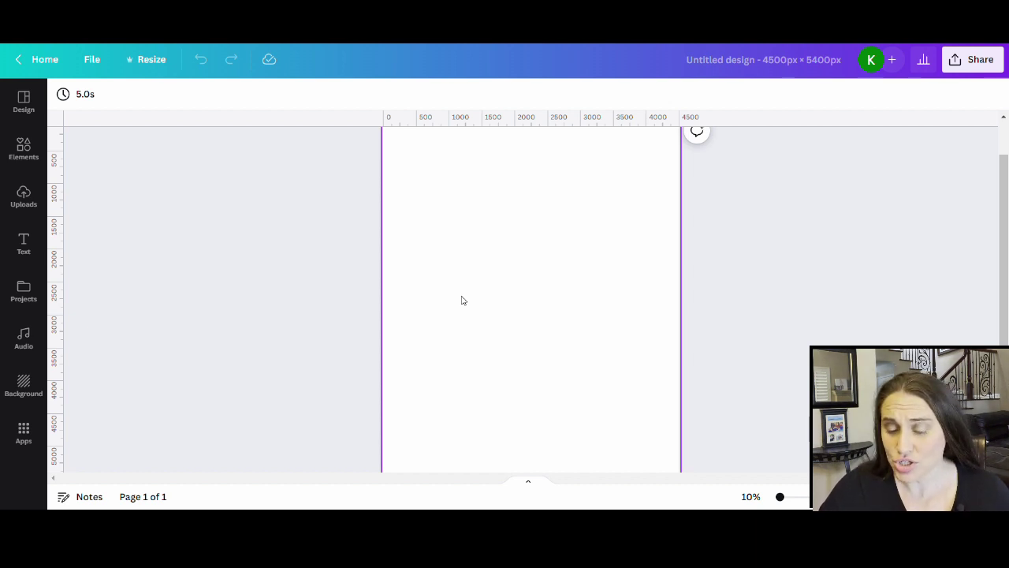
Step: Fill the 4500×5400 page background with black from Default Colors
click(474, 253)
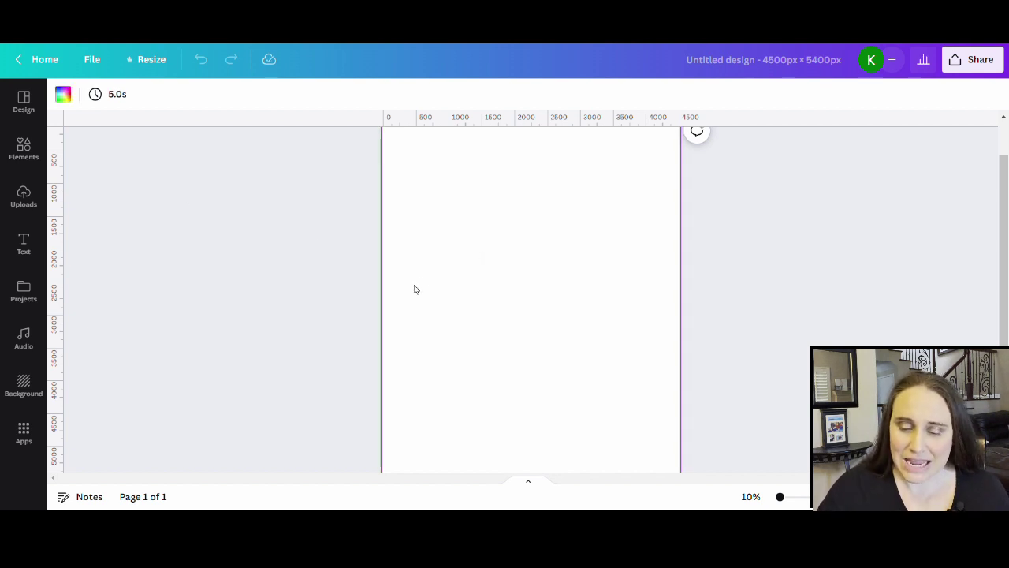
click(62, 97)
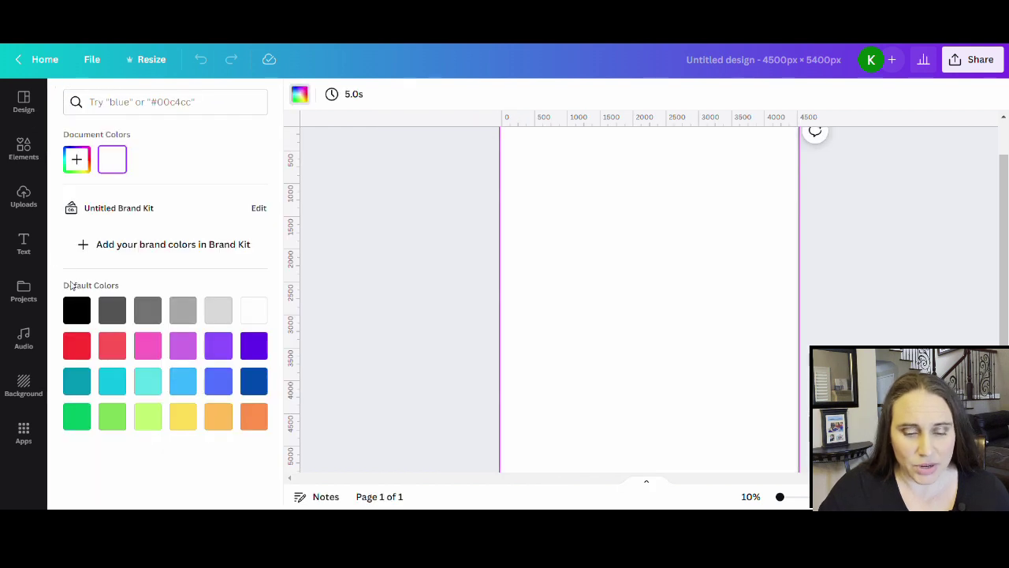
click(77, 310)
click(437, 308)
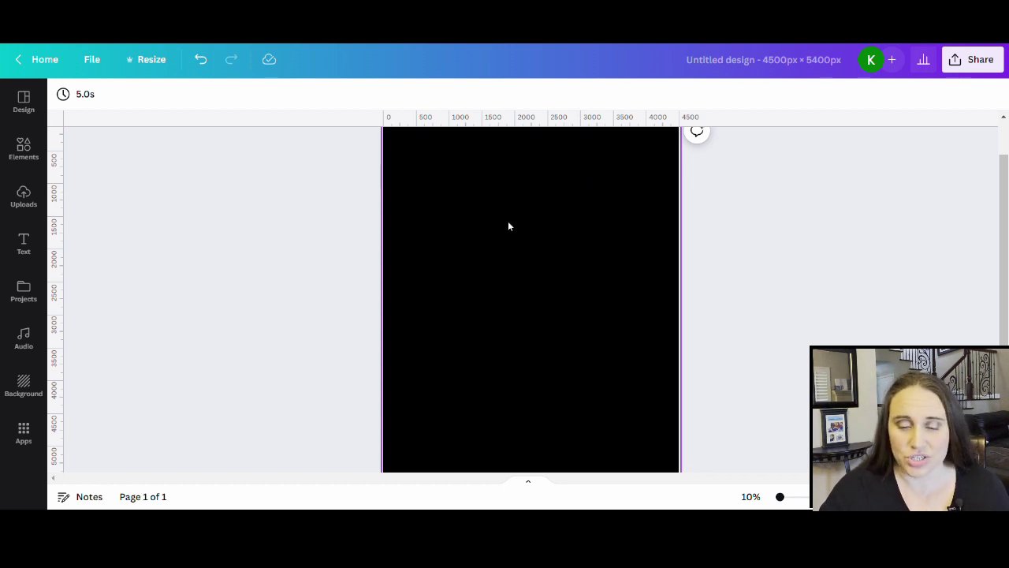
click(541, 290)
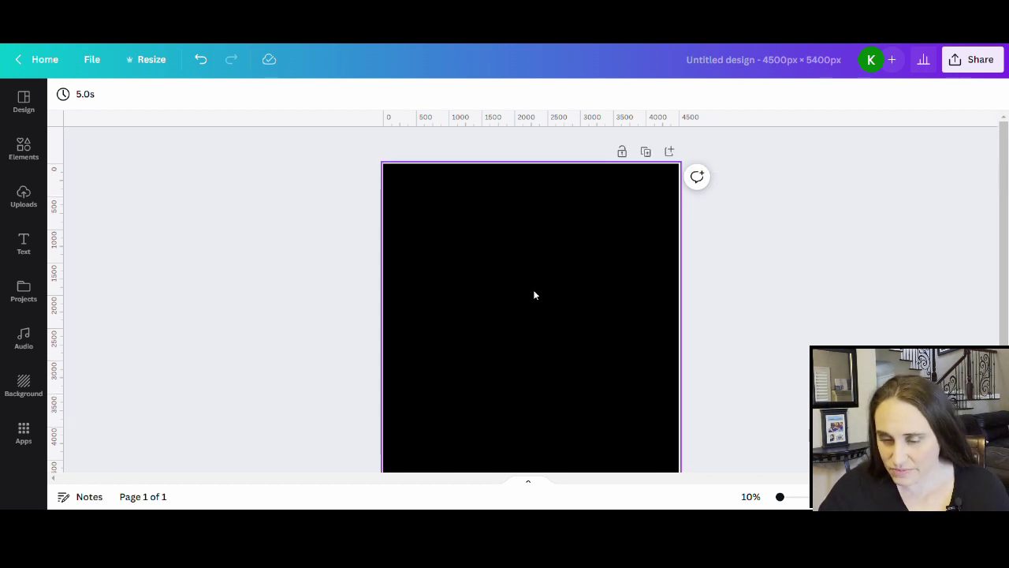
Step: Search Elements for 'POCKET' and show all Graphics results
click(24, 150)
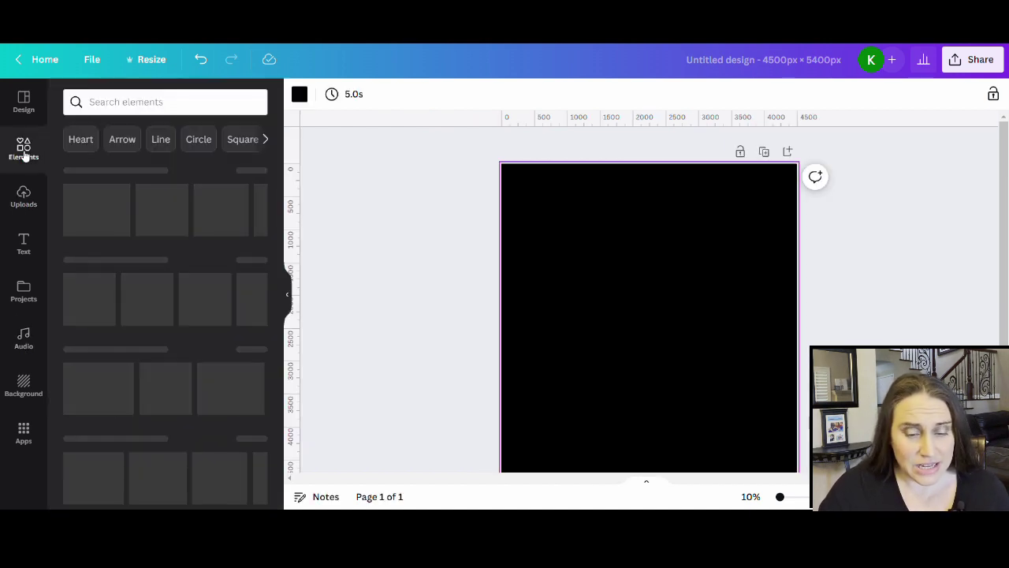
click(187, 100)
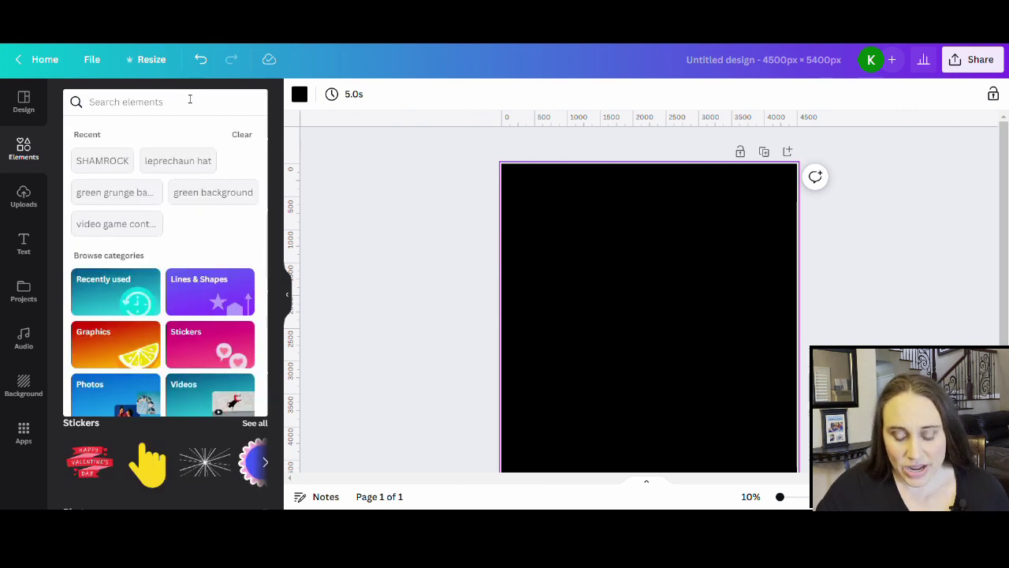
text(POCKET)
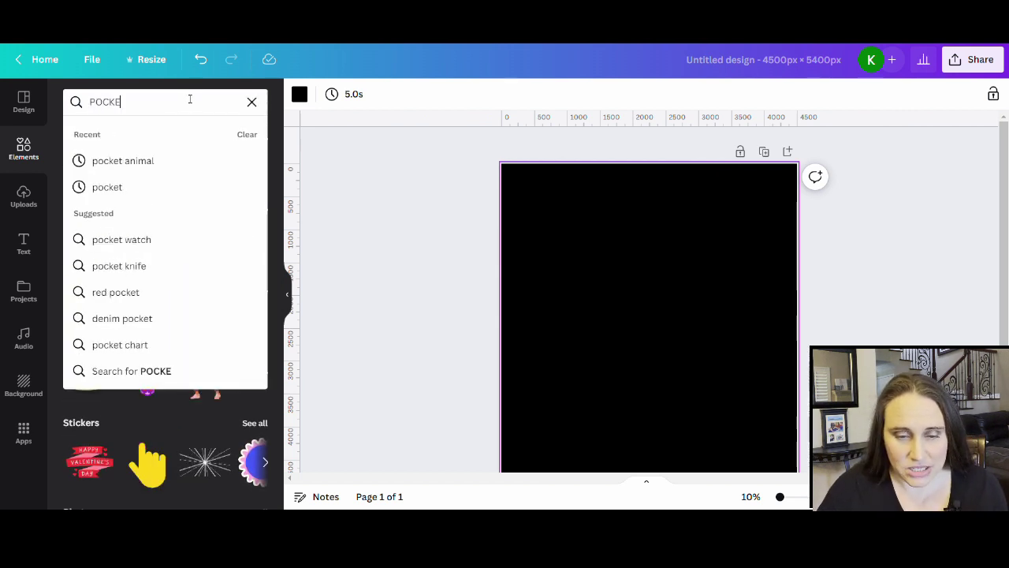
key(Return)
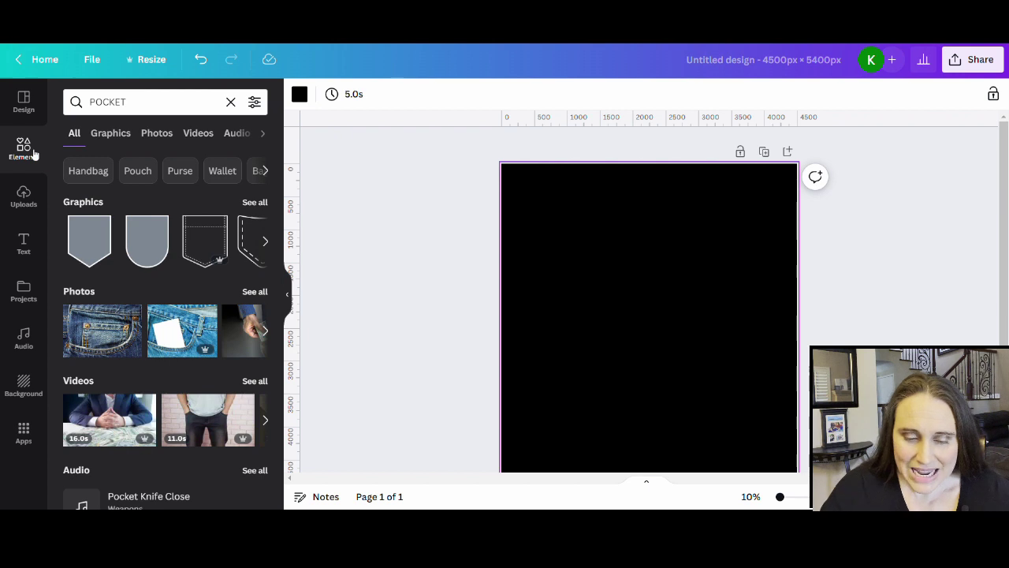
click(253, 202)
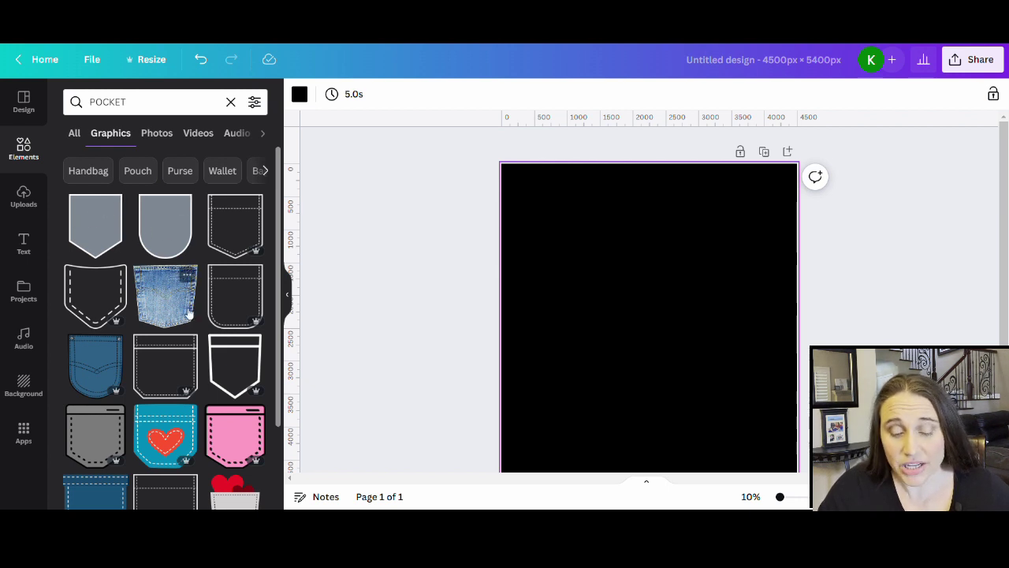
Step: Add the waving panda-in-a-pocket graphic to the page
scroll(151, 226, down, 1)
scroll(151, 226, down, 4)
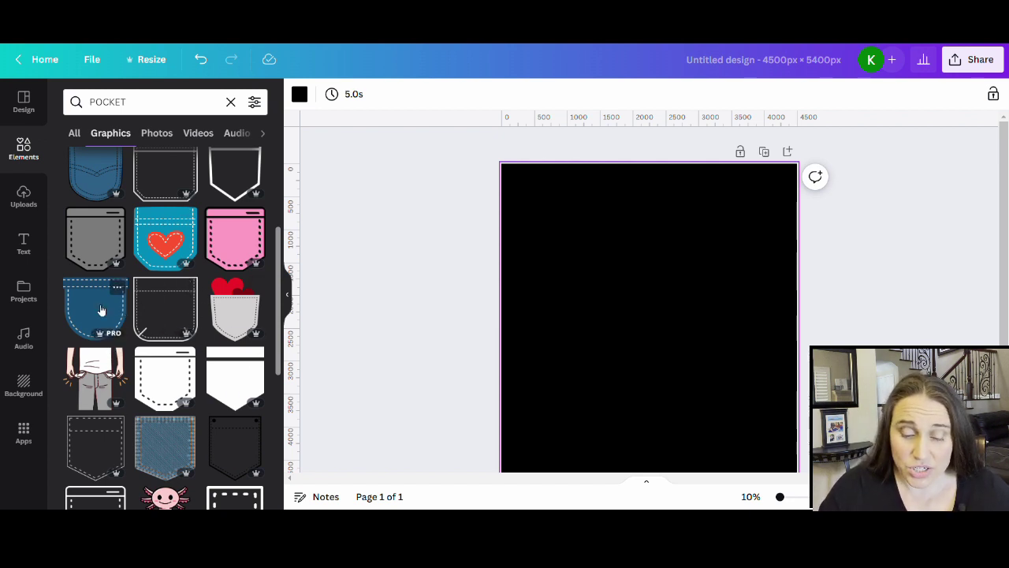
scroll(100, 308, down, 2)
scroll(209, 308, down, 1)
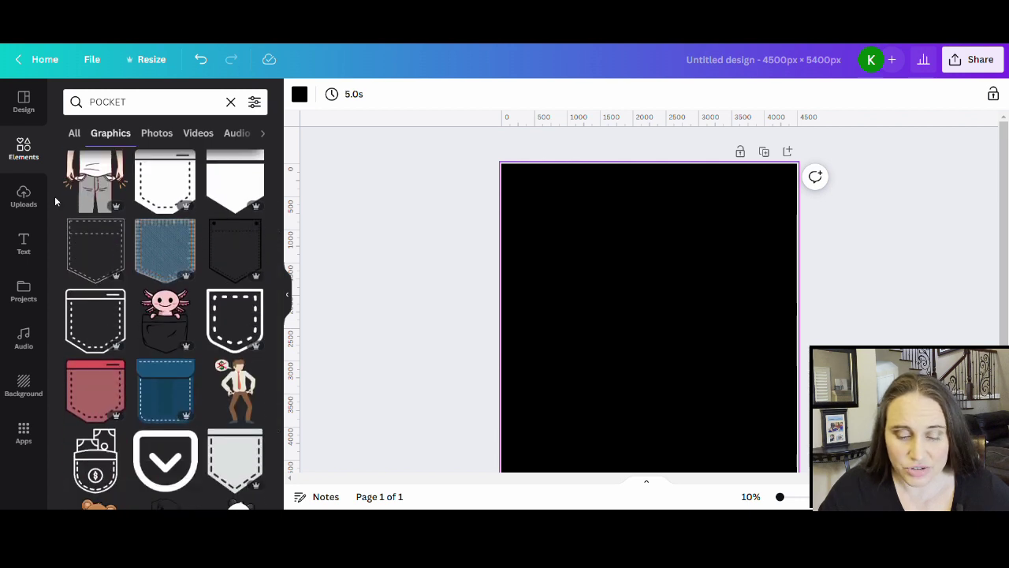
scroll(168, 295, down, 4)
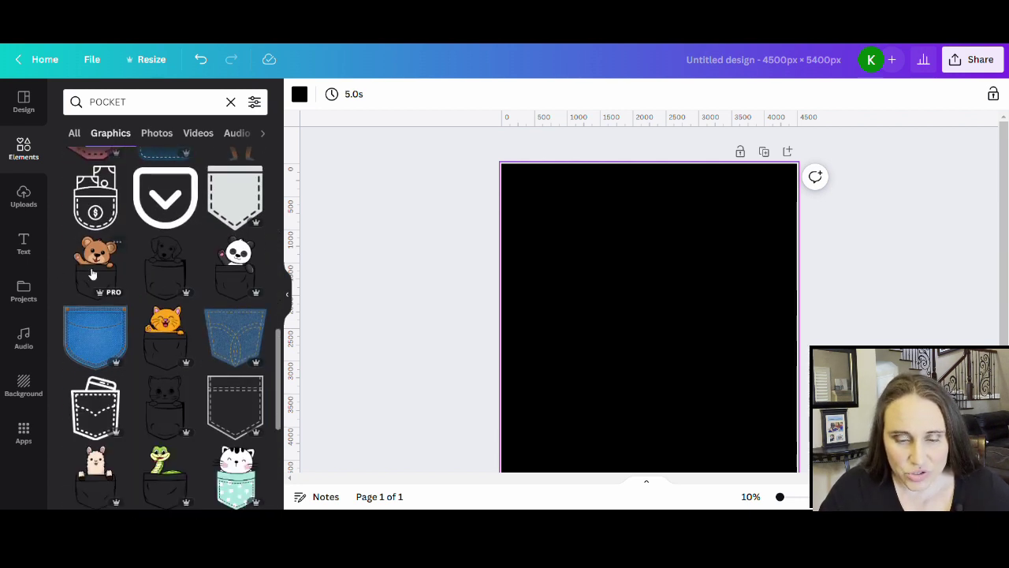
click(244, 272)
Step: Change the page background to dark grey
scroll(617, 347, down, 2)
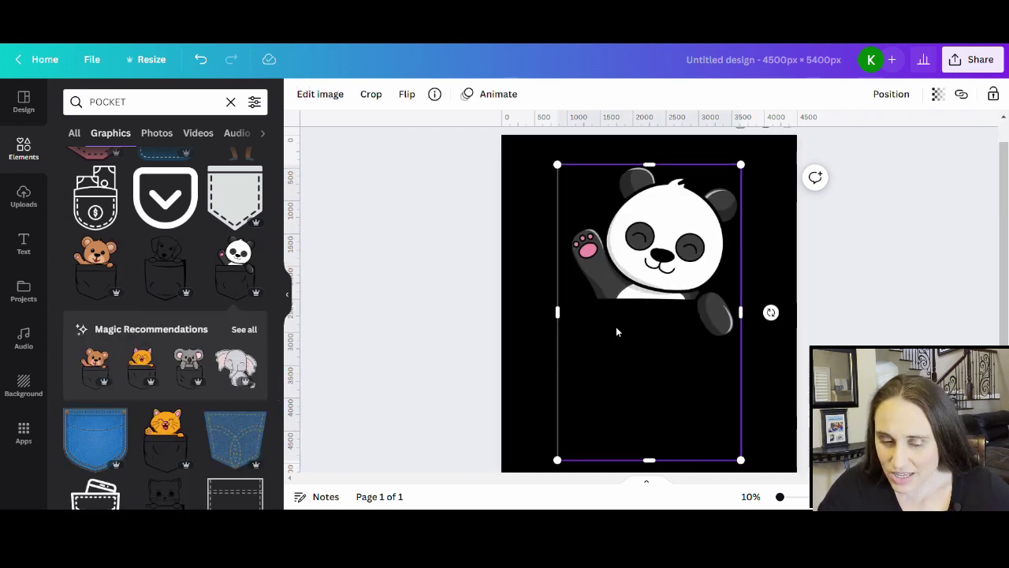
click(538, 356)
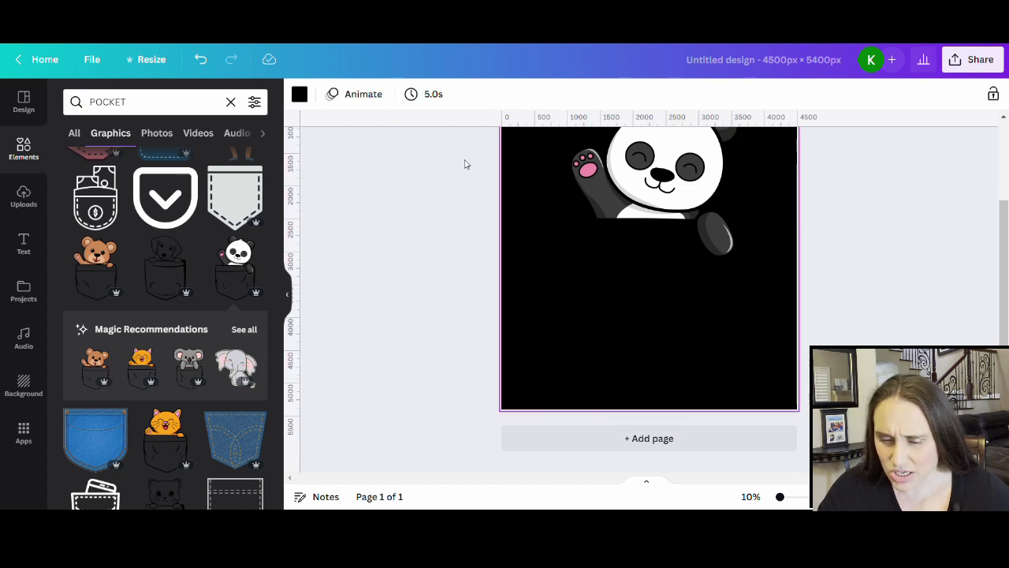
click(300, 94)
click(112, 367)
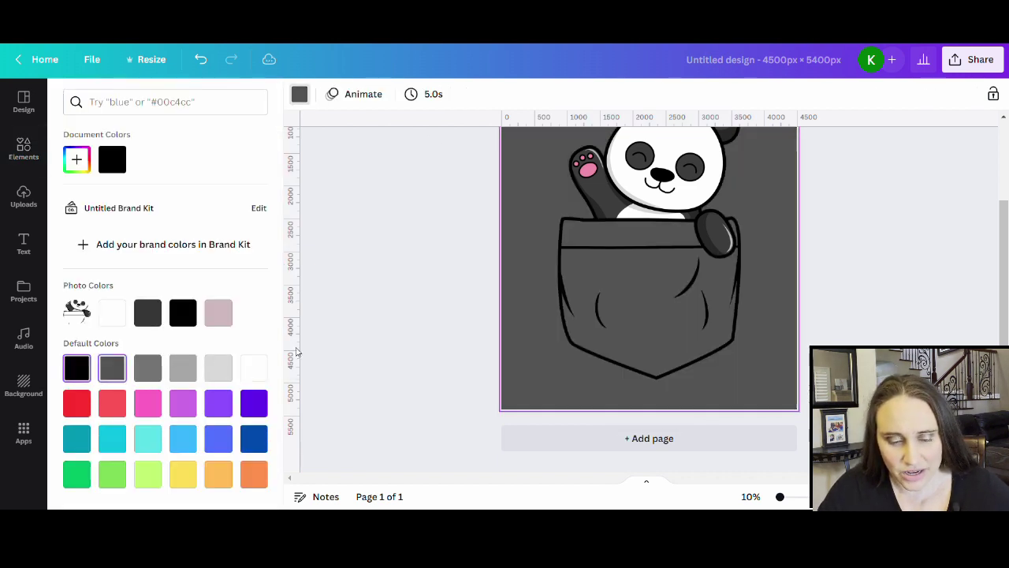
click(439, 315)
Step: Shrink the panda pocket graphic and move it to the page's top-right corner
scroll(433, 324, up, 2)
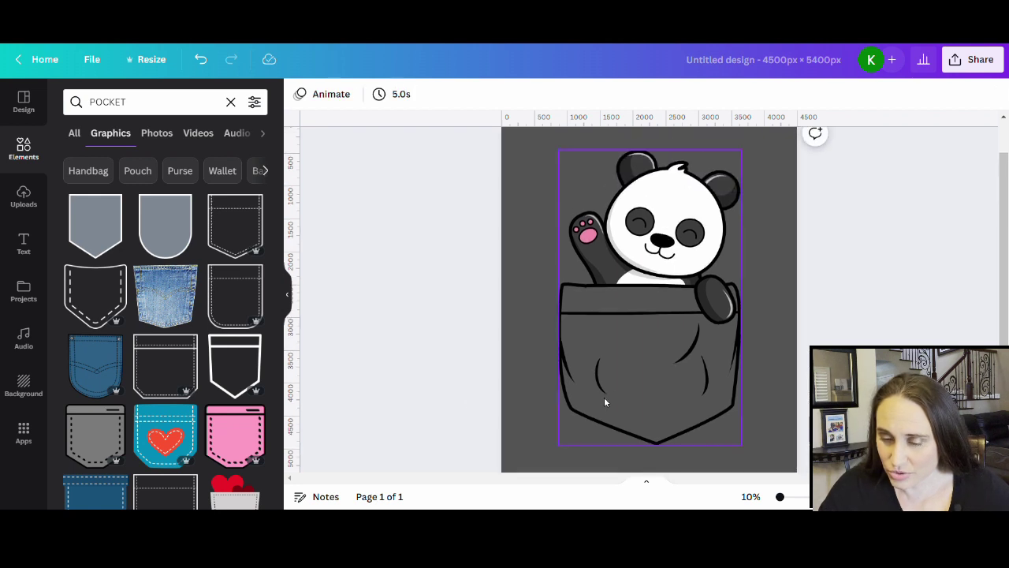
drag(604, 396, 648, 366)
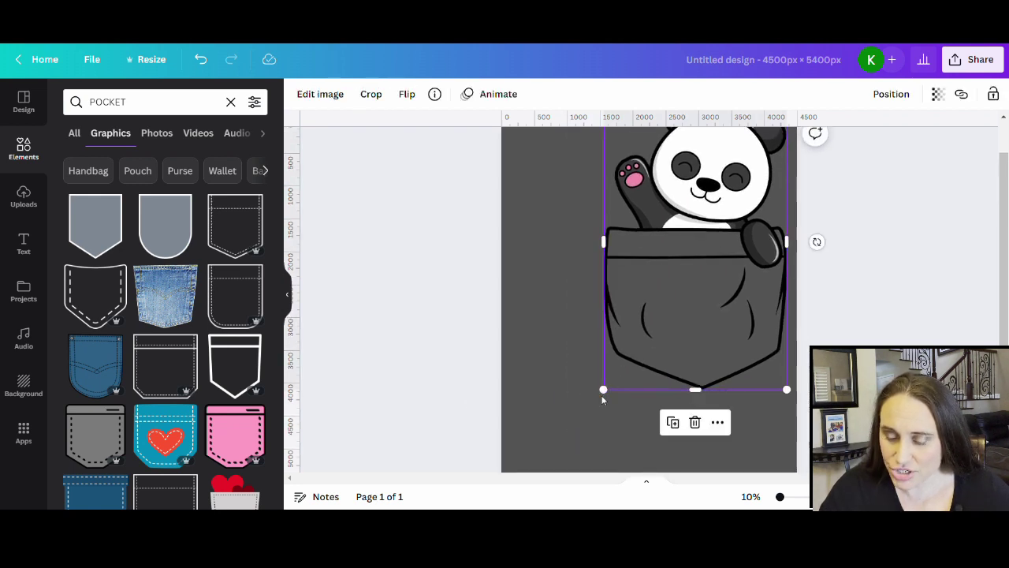
drag(605, 391, 697, 240)
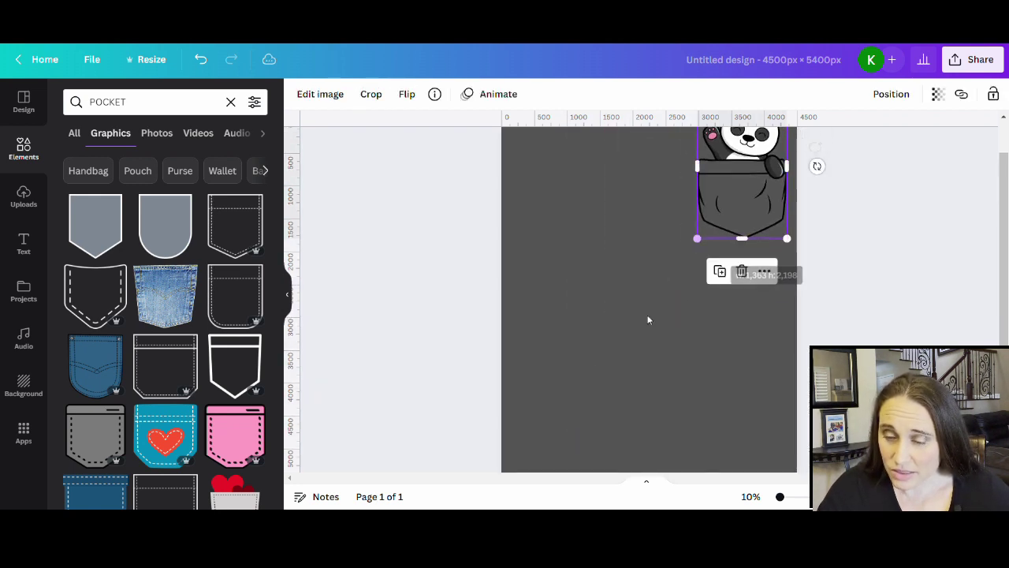
scroll(628, 400, up, 1)
drag(740, 201, 745, 250)
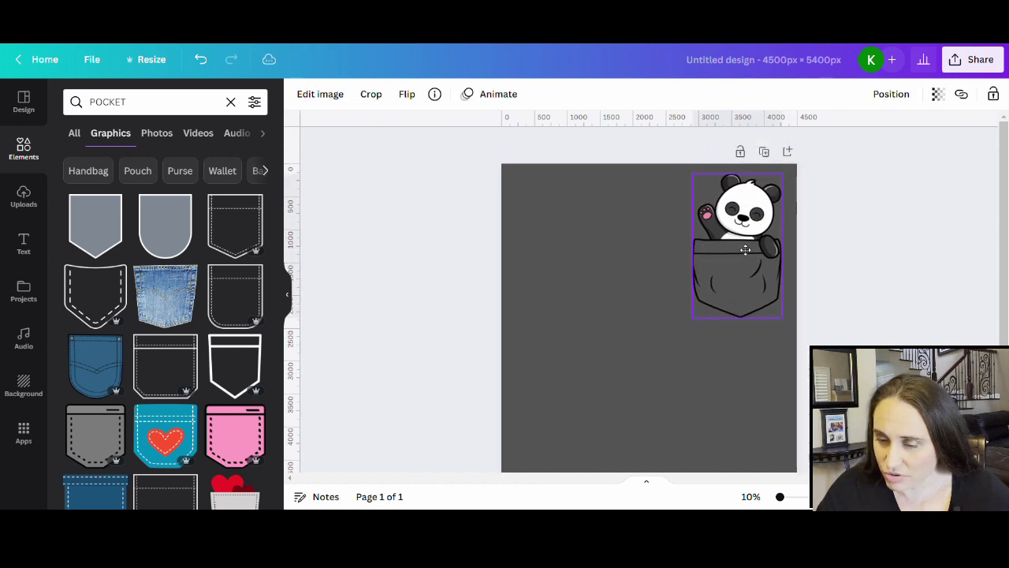
key(Escape)
scroll(165, 351, down, 2)
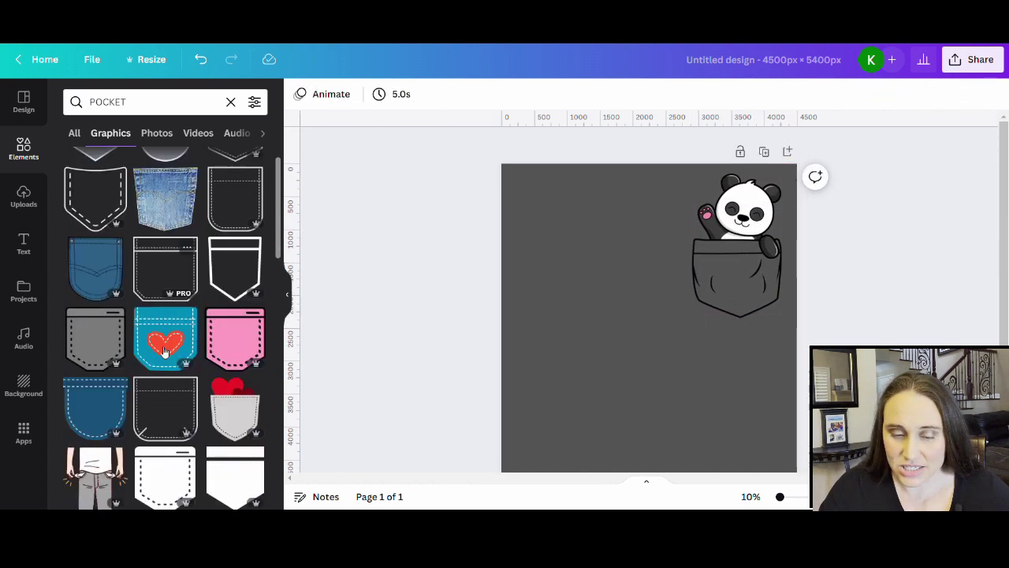
Step: Try the cat-in-polka-dot-pocket graphic on the page, then delete it
scroll(165, 350, down, 5)
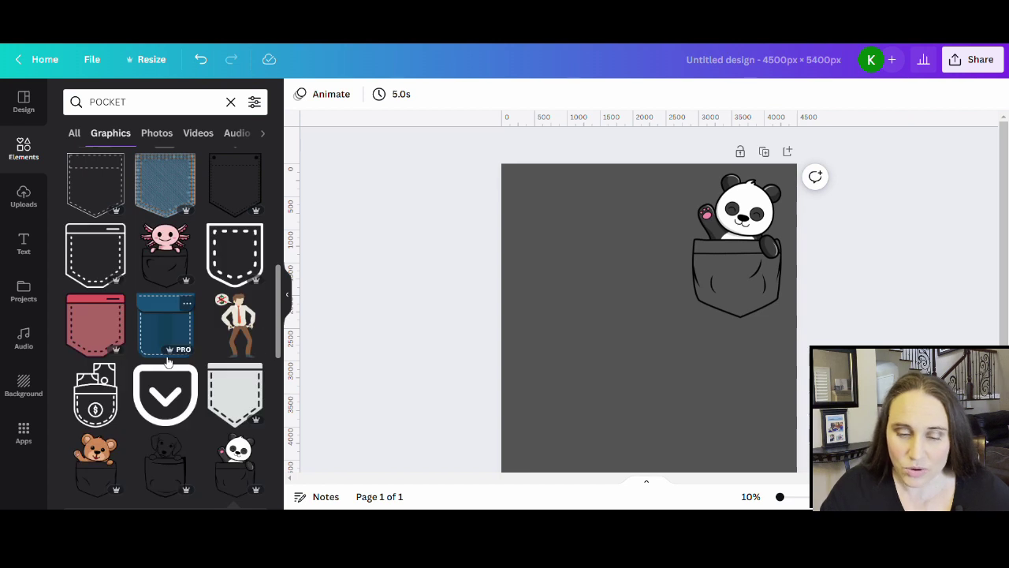
scroll(154, 339, down, 3)
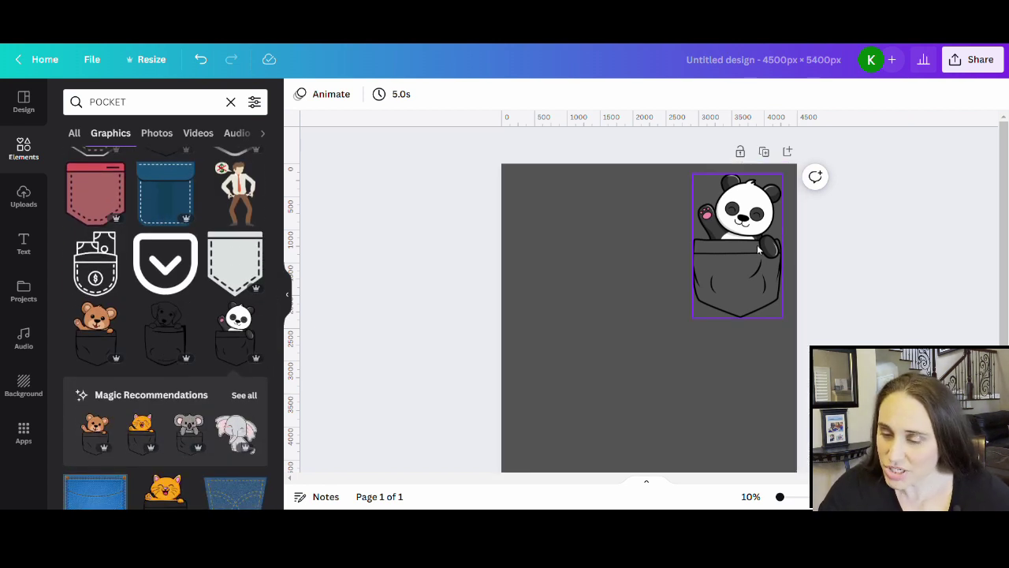
scroll(103, 355, down, 3)
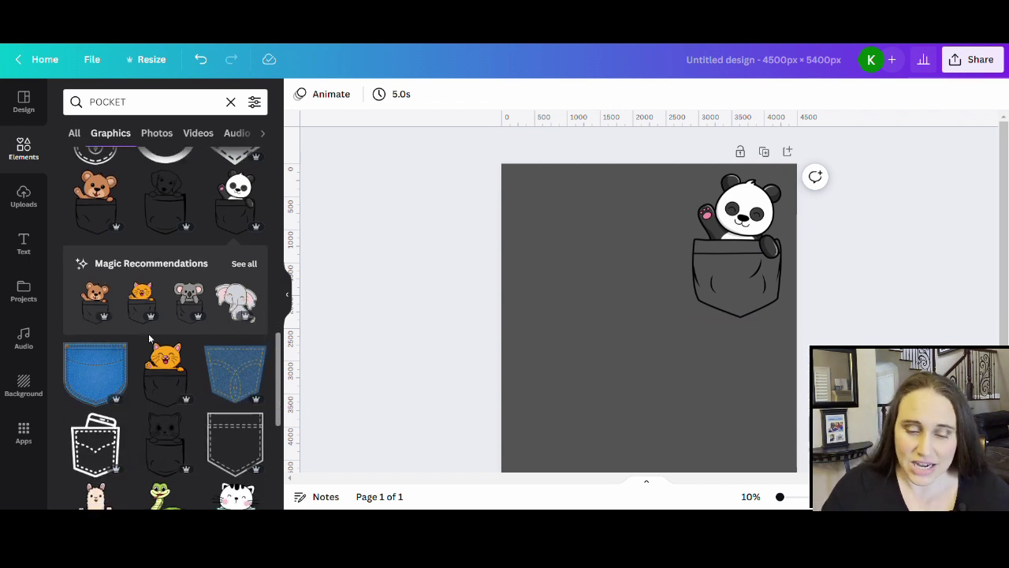
scroll(142, 343, down, 2)
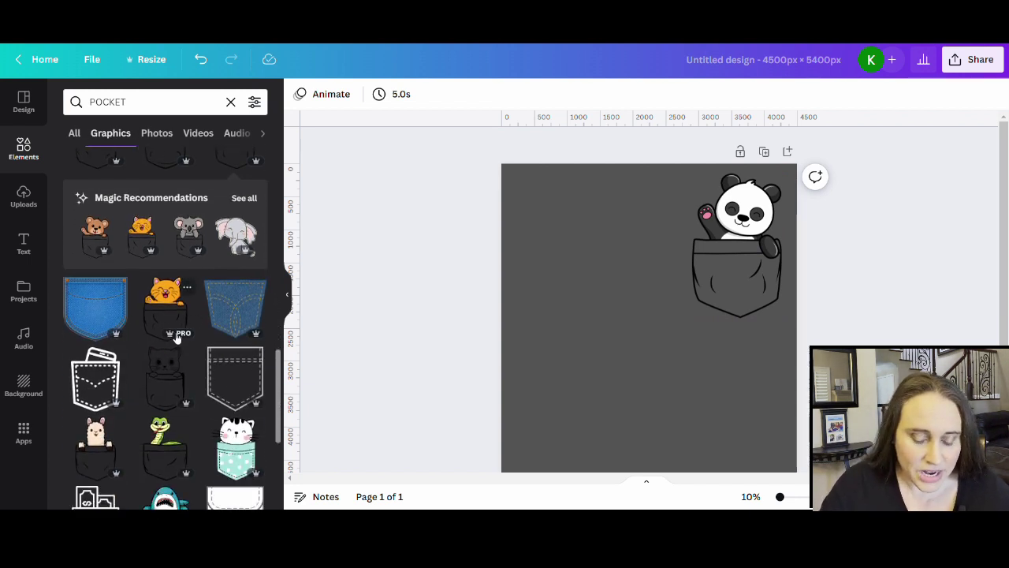
scroll(157, 354, down, 4)
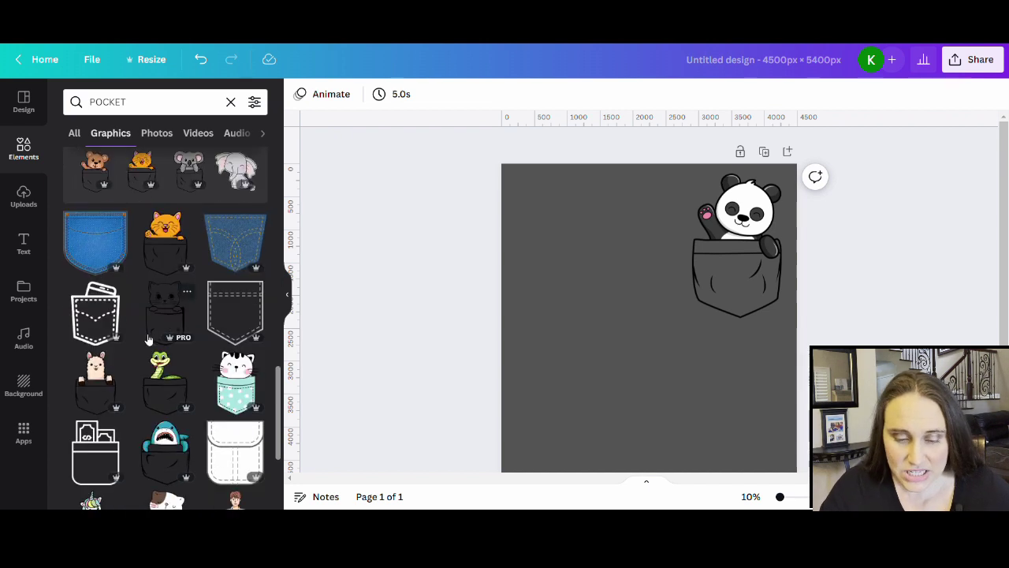
scroll(128, 406, down, 10)
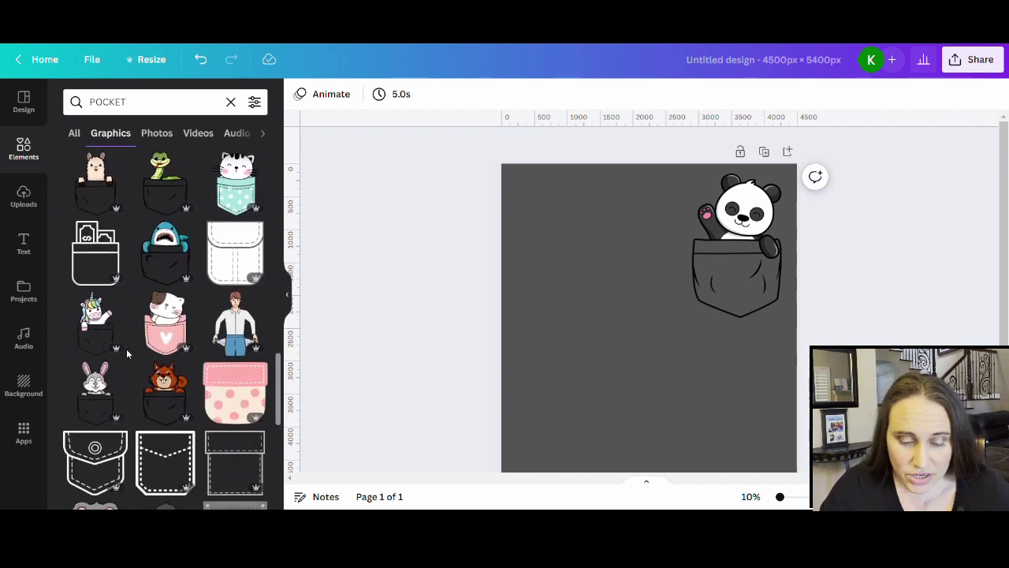
scroll(181, 354, down, 4)
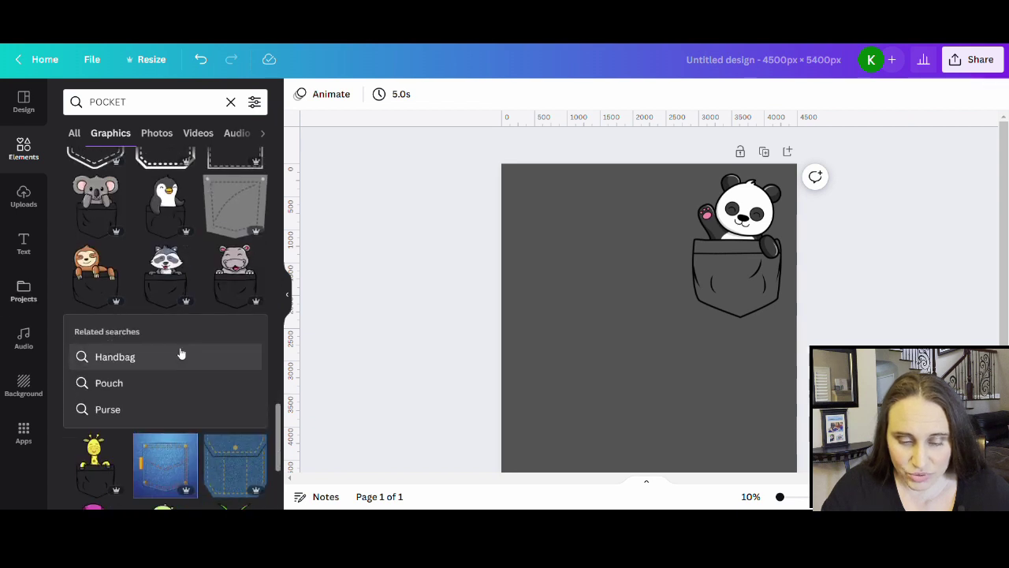
scroll(205, 285, down, 4)
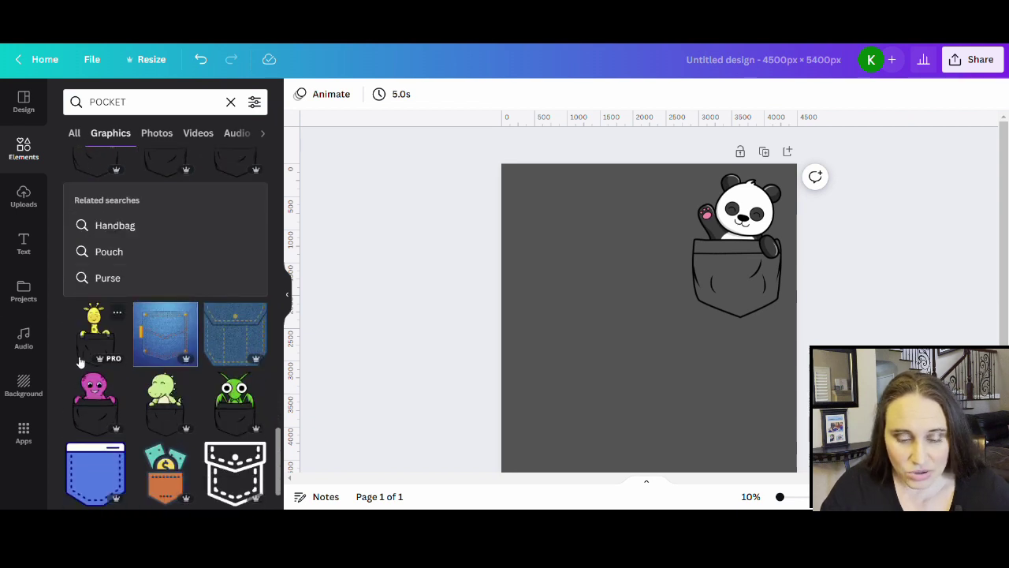
scroll(205, 339, down, 2)
scroll(205, 339, down, 4)
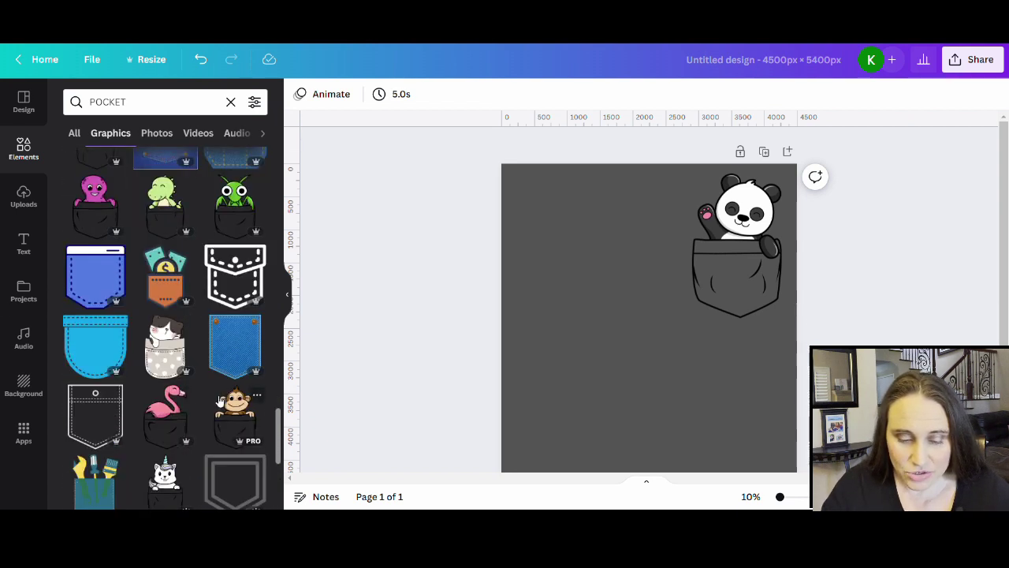
click(166, 347)
drag(719, 364, 668, 306)
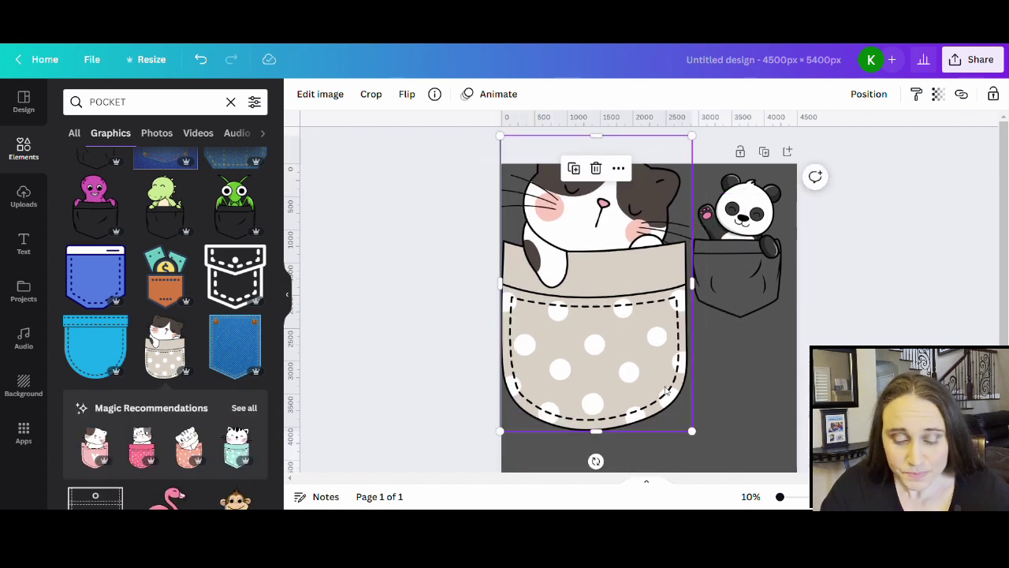
key(Delete)
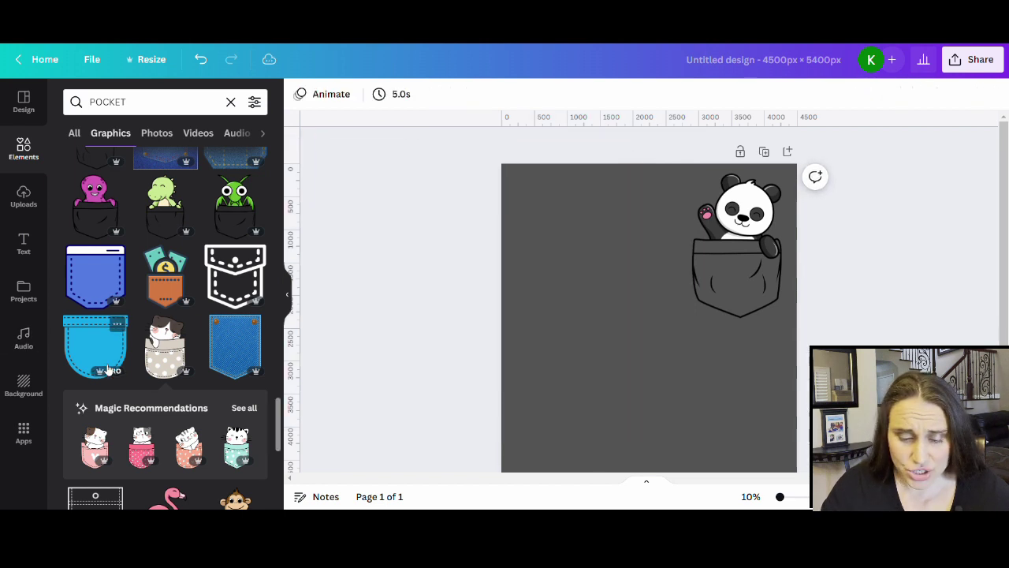
Step: Try the bunny and Santa pocket graphics, deleting each one
scroll(178, 325, down, 3)
scroll(178, 325, down, 3)
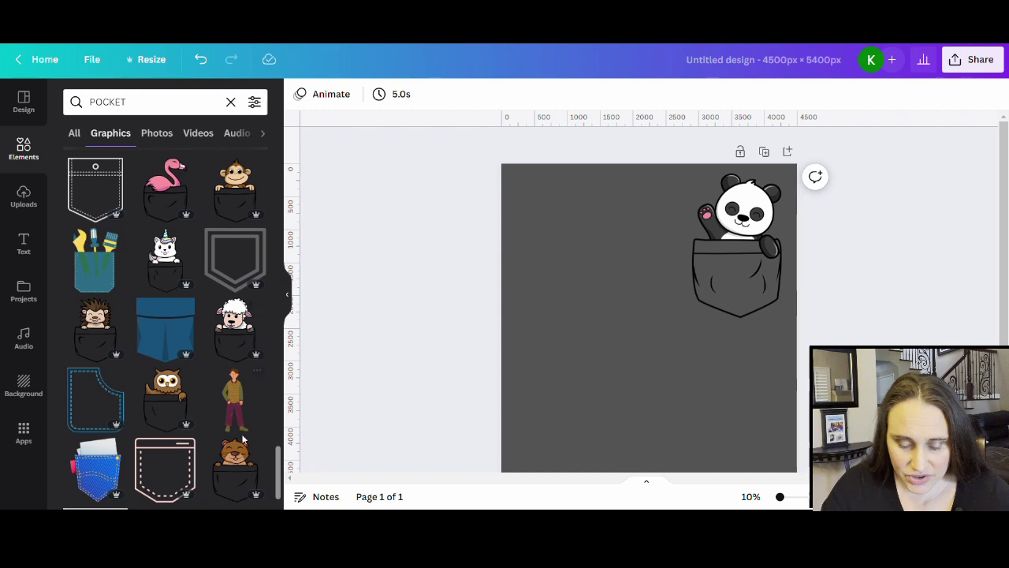
scroll(230, 317, down, 3)
scroll(229, 314, down, 6)
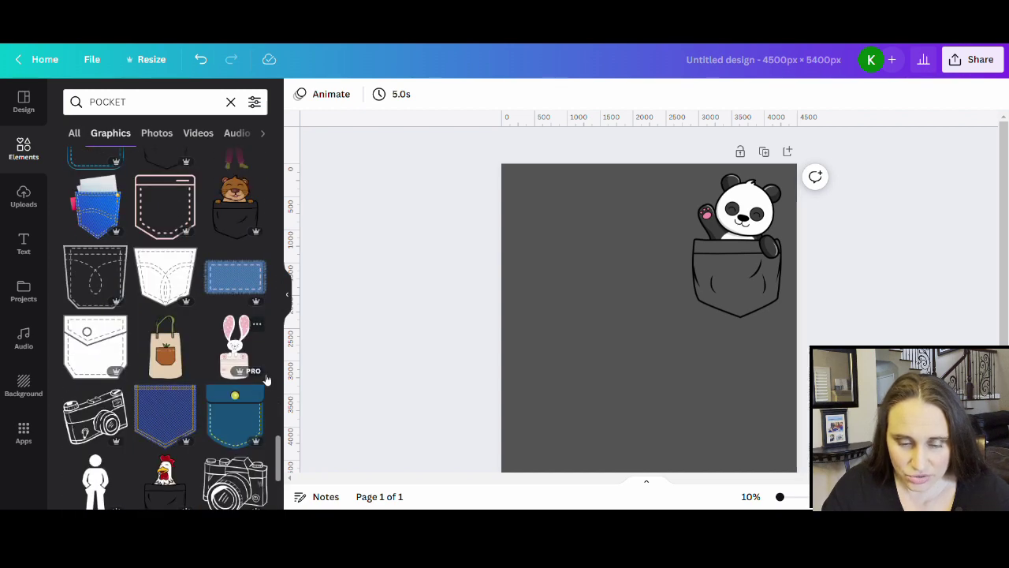
click(235, 228)
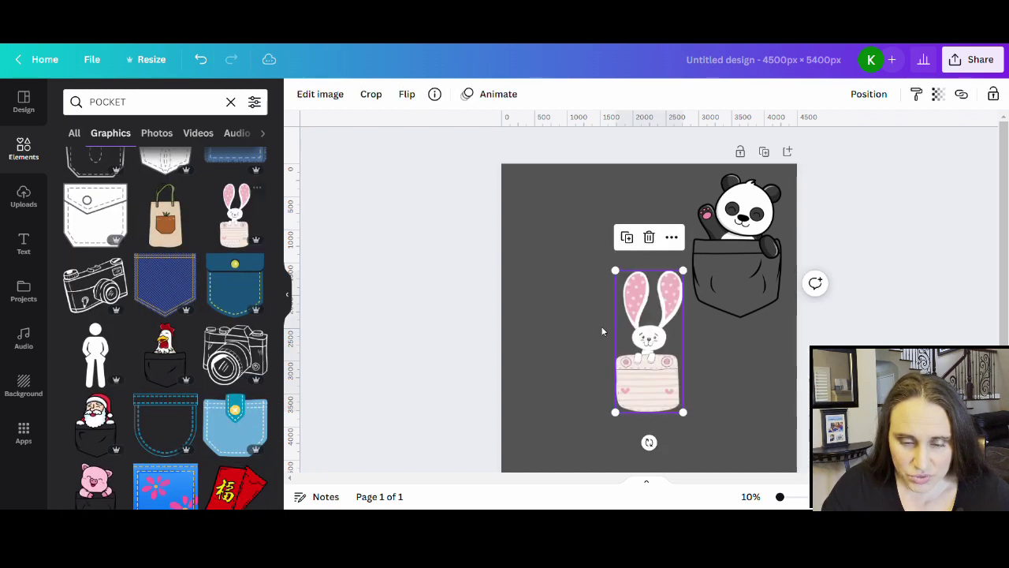
drag(630, 382, 556, 329)
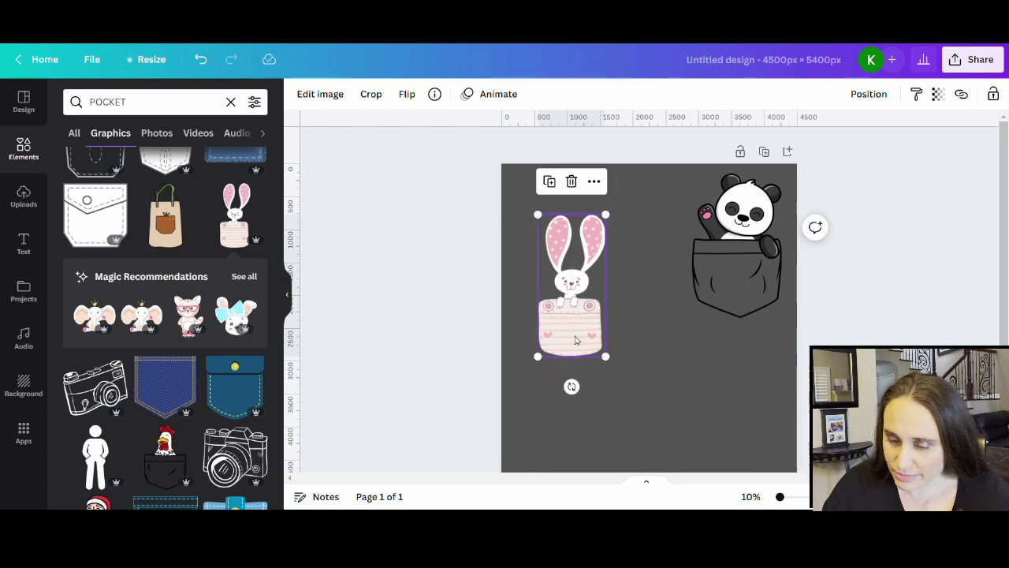
key(Delete)
scroll(81, 260, down, 6)
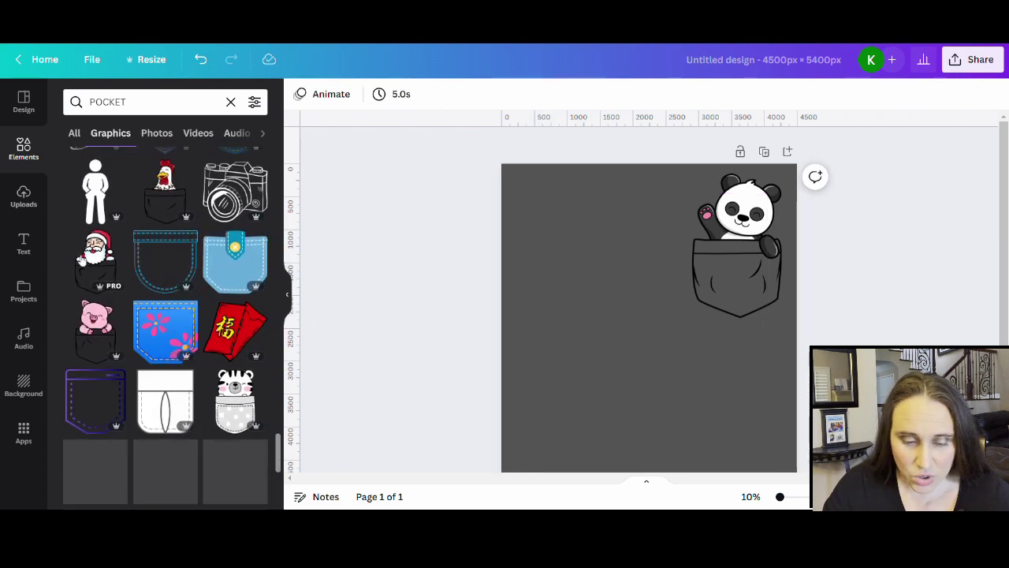
click(94, 260)
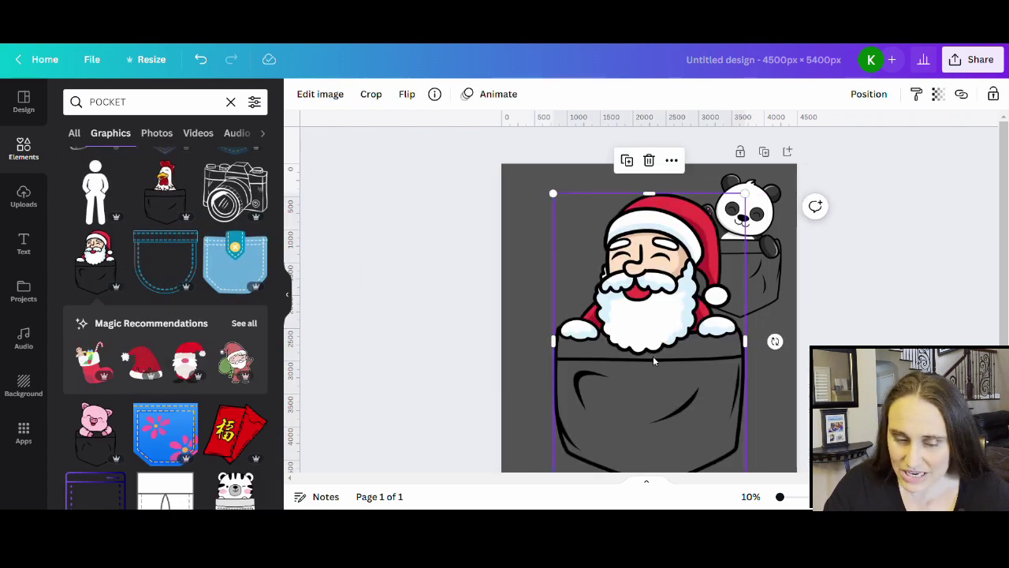
key(Delete)
Step: Place the pug-in-pocket graphic below the panda, then delete it
scroll(213, 367, down, 6)
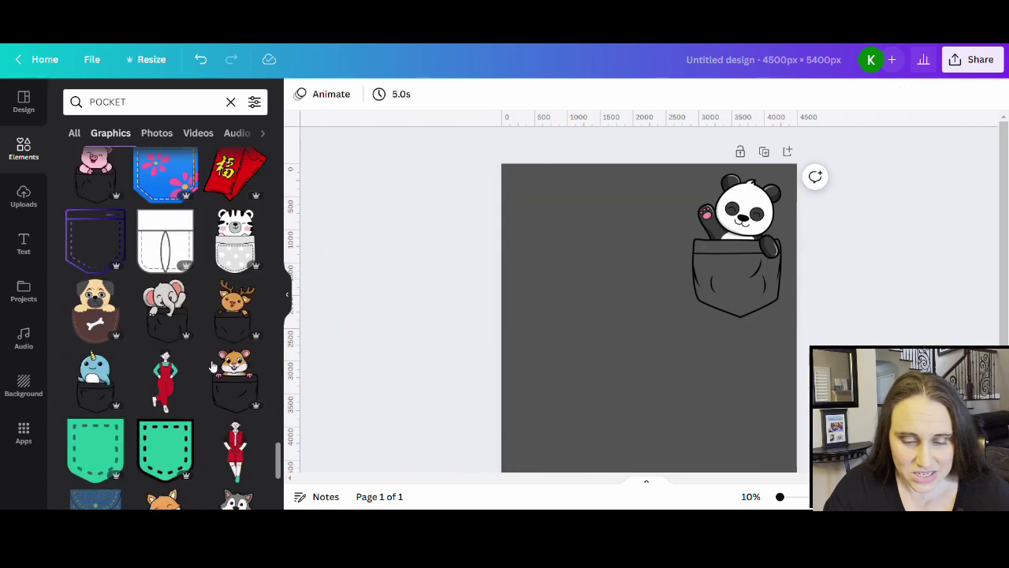
drag(98, 319, 647, 319)
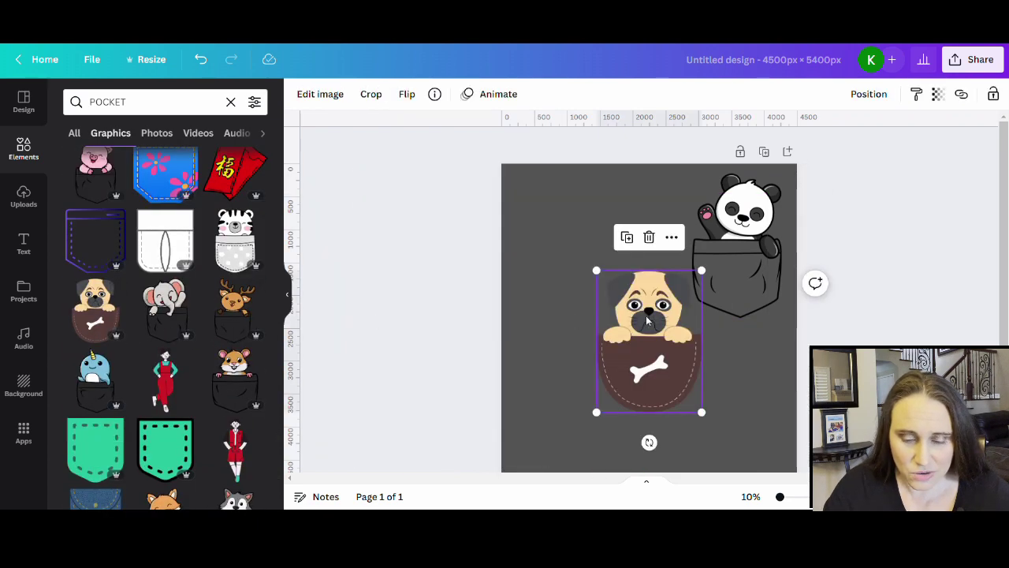
drag(651, 374, 599, 331)
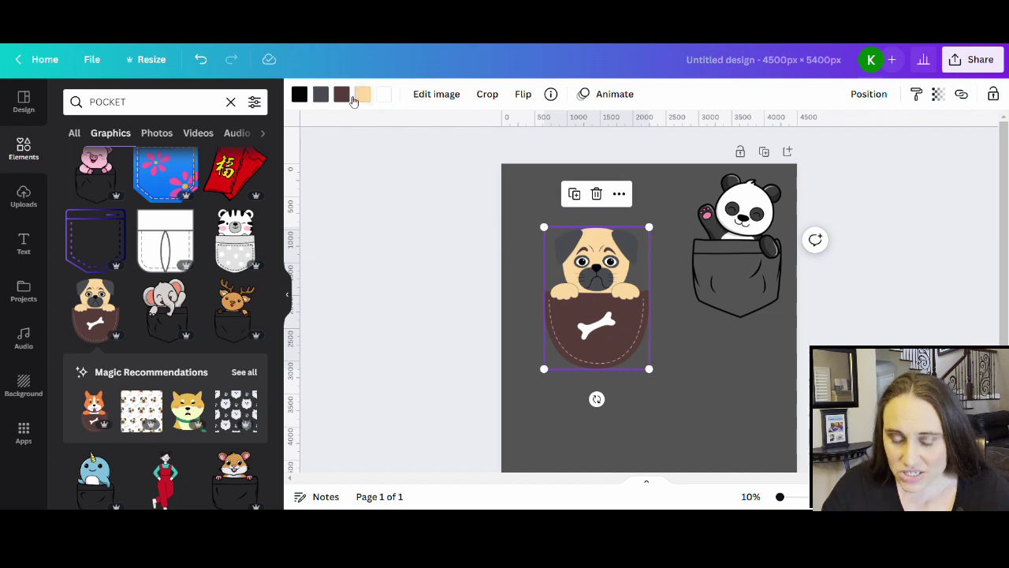
key(Delete)
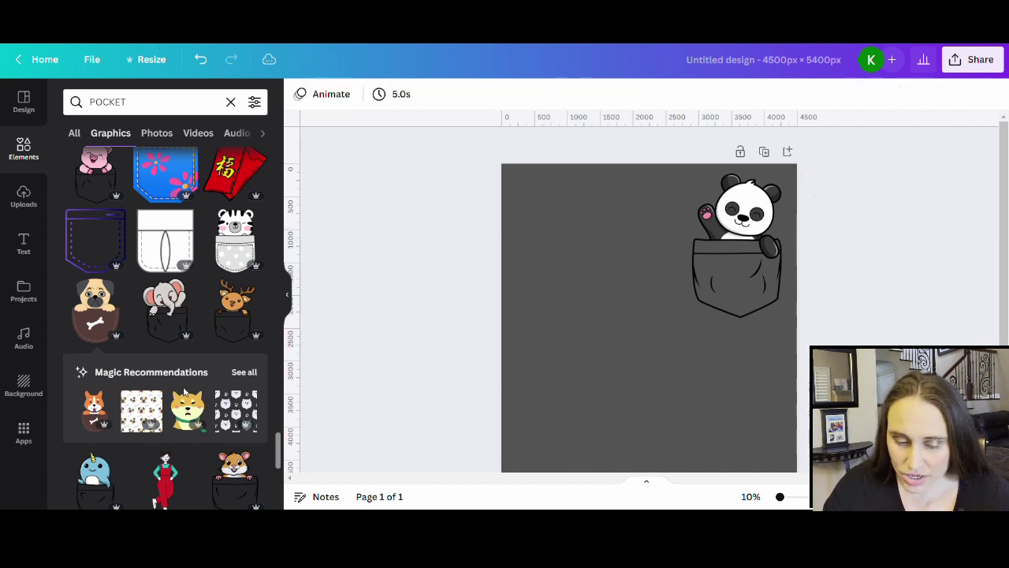
Step: Drag the panda pocket off the page and add the plain stitched pocket outline
scroll(166, 387, down, 5)
scroll(167, 387, down, 1)
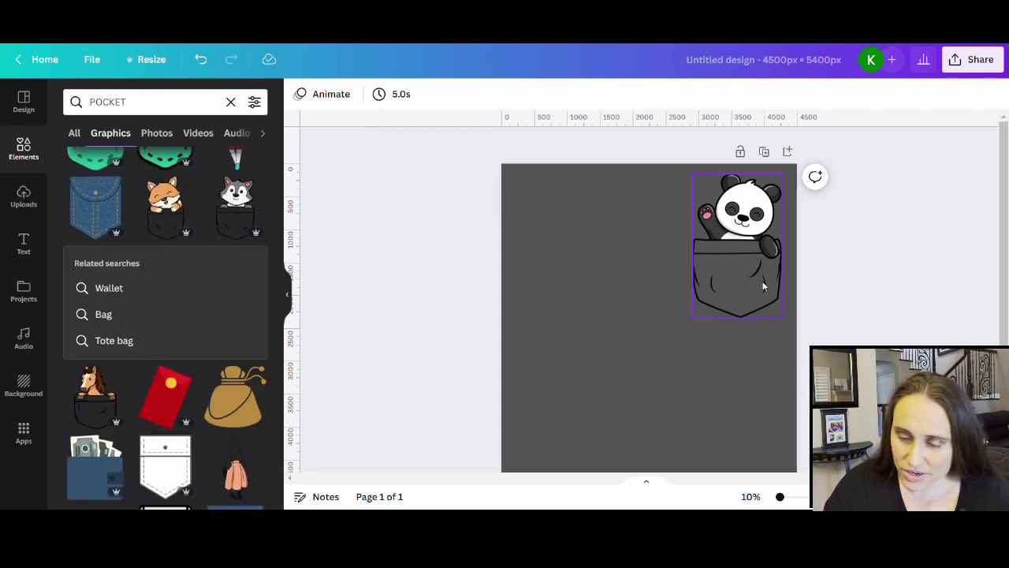
scroll(166, 355, down, 3)
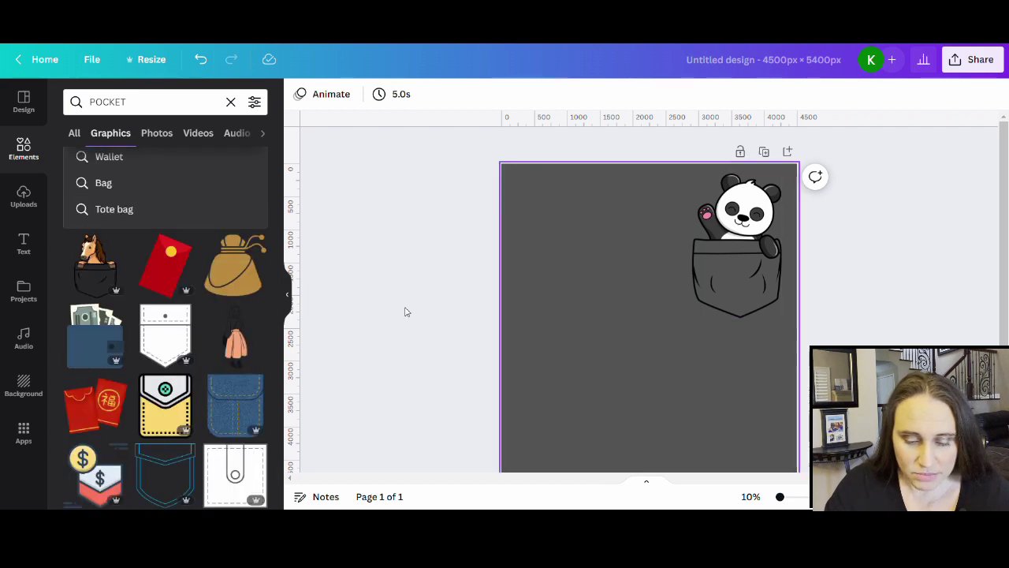
scroll(211, 395, up, 1)
scroll(211, 396, down, 5)
drag(280, 437, 285, 150)
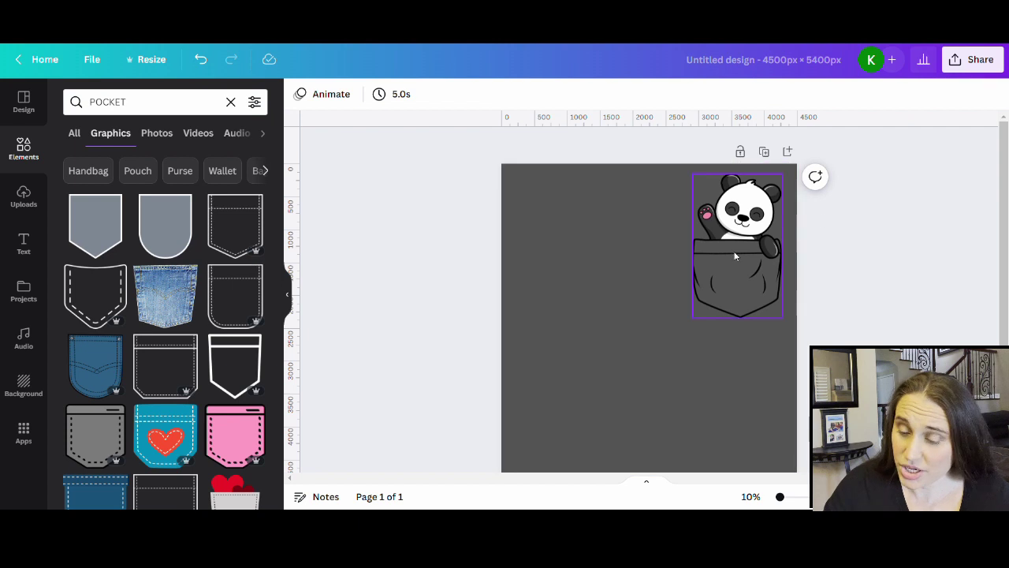
drag(734, 257, 15, 307)
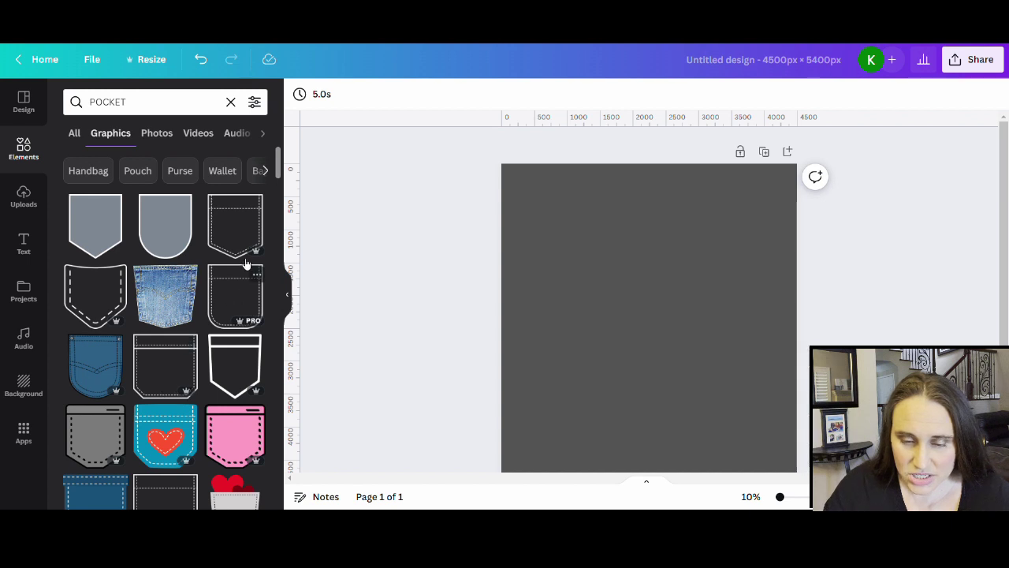
click(174, 376)
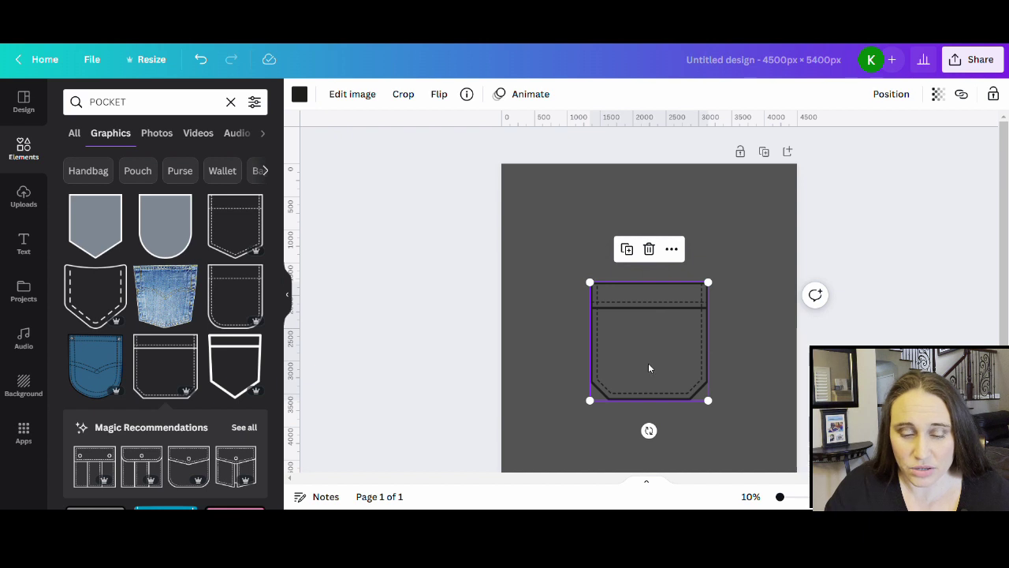
Step: Shrink the stitched pocket to about 1,215 × 1,215 and place it near the upper-right corner
drag(649, 371, 724, 311)
drag(666, 343, 708, 306)
mouse_move(763, 277)
mouse_down()
mouse_move(761, 289)
mouse_move(765, 279)
mouse_up()
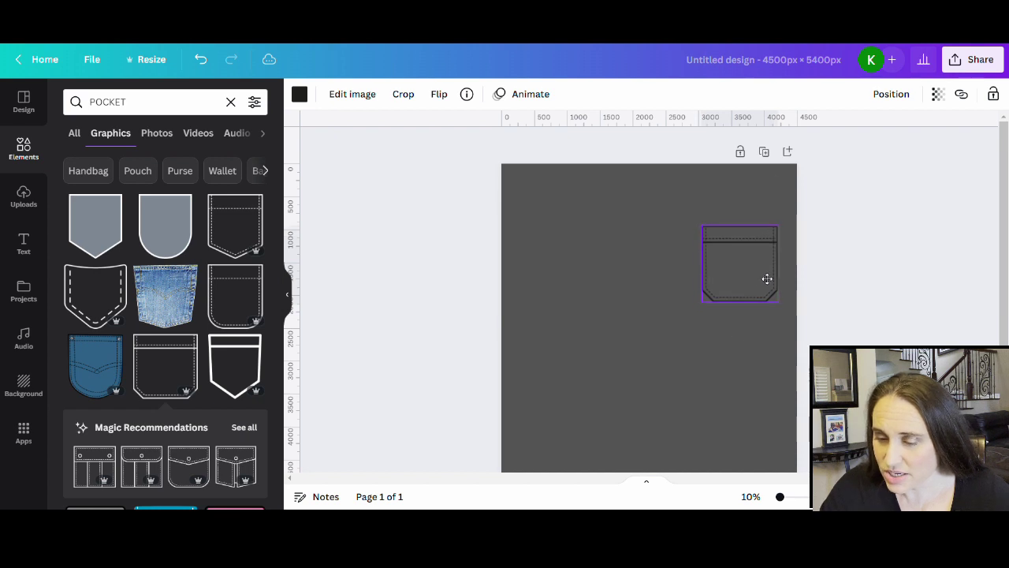
click(621, 450)
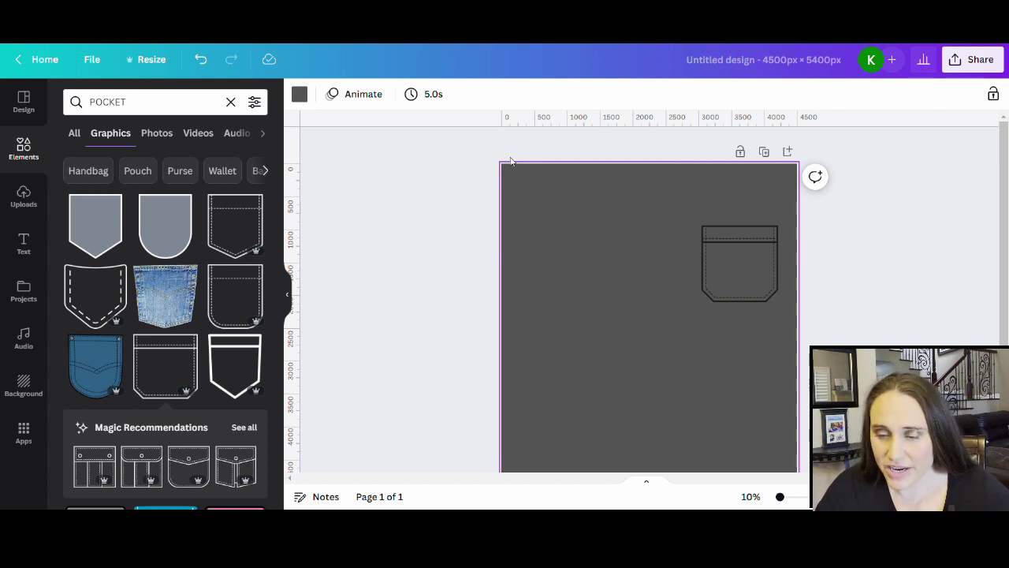
Step: Check the ruler options under File > View settings
click(100, 65)
mouse_move(100, 219)
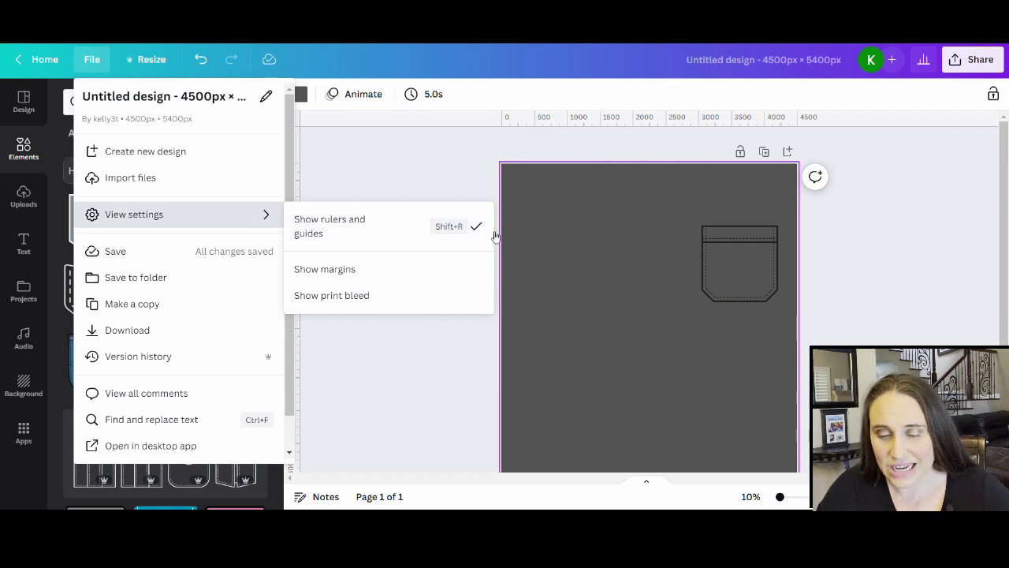
click(609, 137)
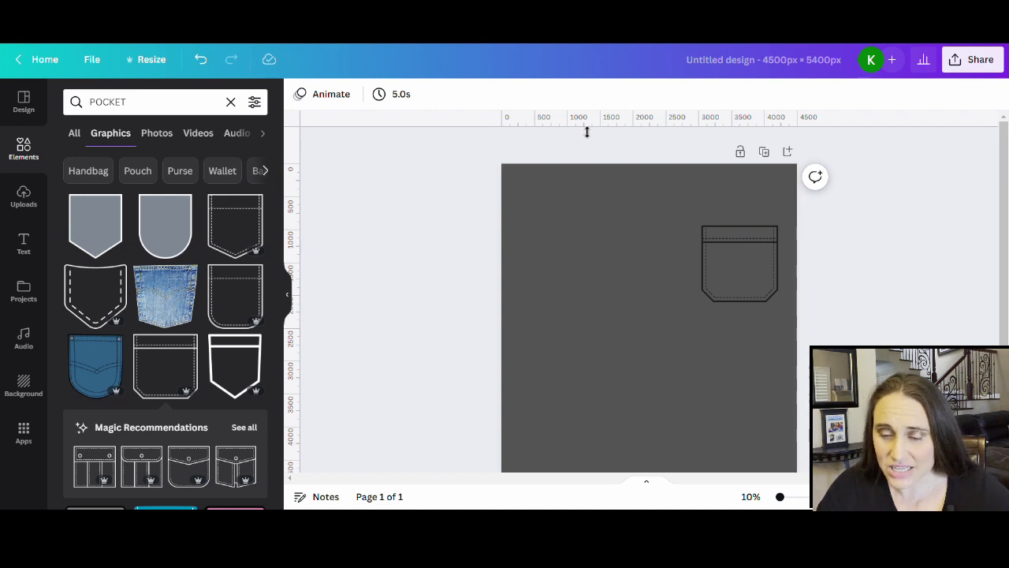
Step: Drag a vertical guide and a horizontal guide near 2,500 px onto the page
drag(383, 244, 655, 244)
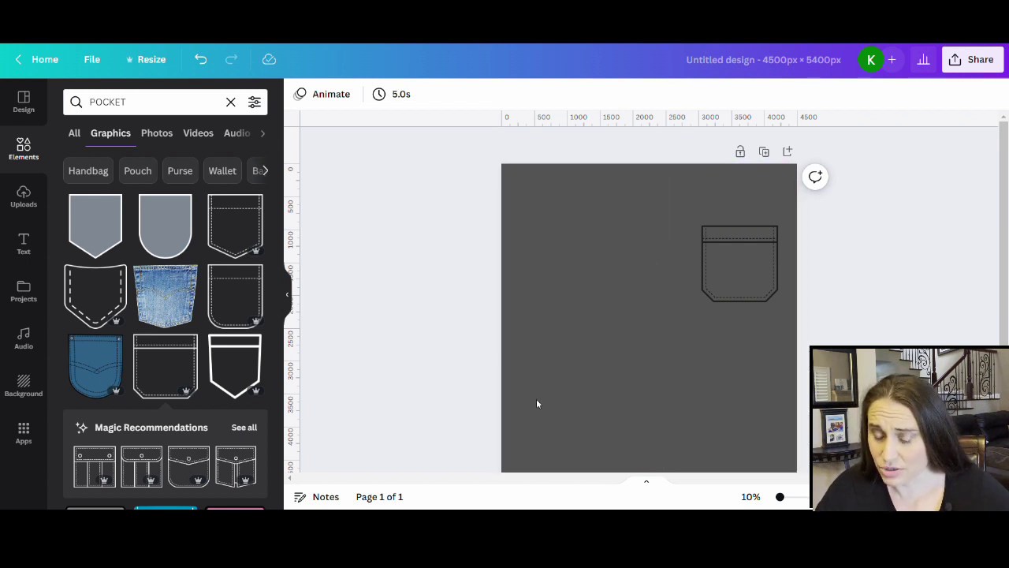
scroll(894, 317, down, 2)
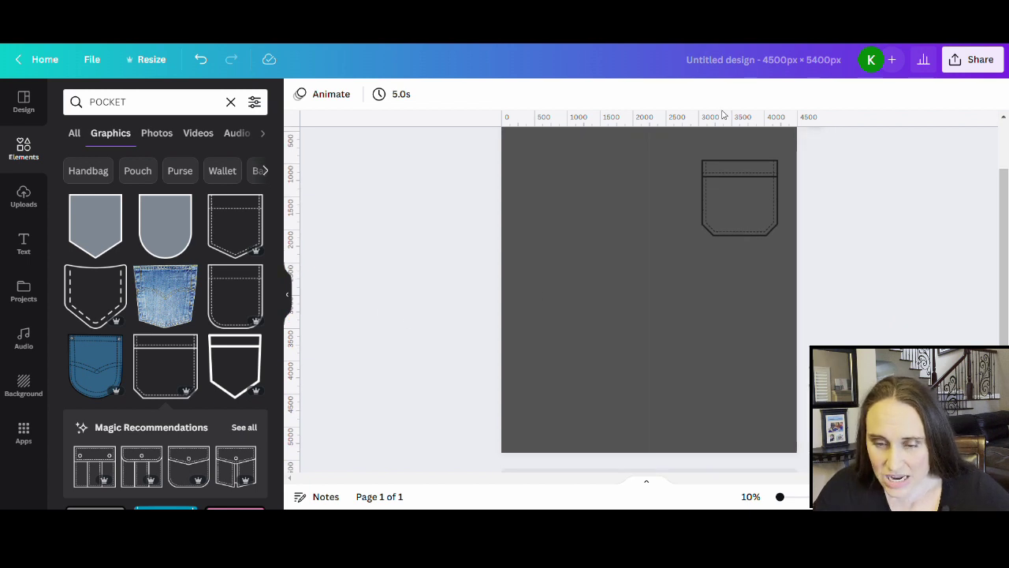
drag(782, 132, 790, 276)
scroll(865, 325, up, 2)
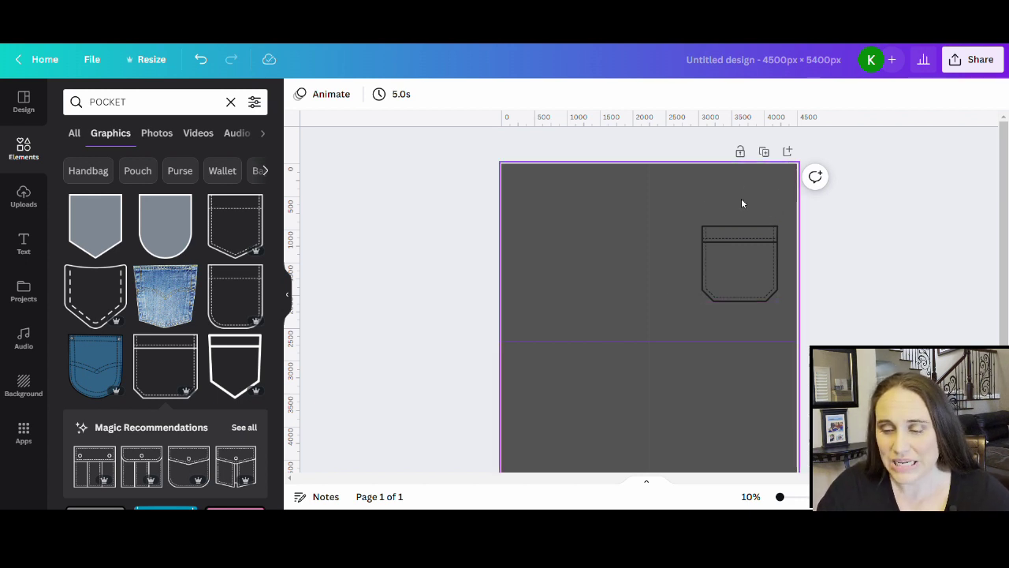
click(754, 264)
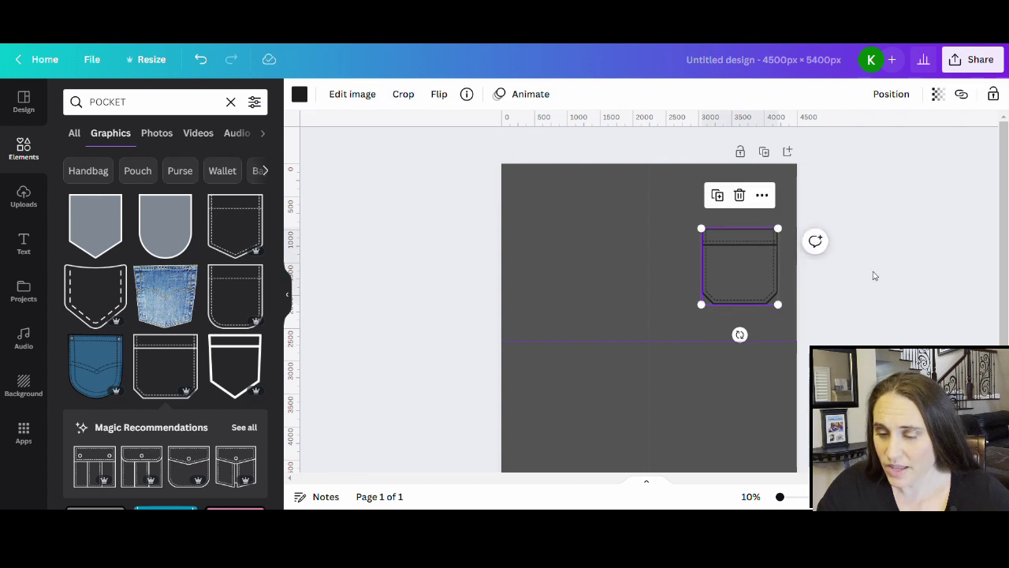
Step: Recolour the stitched pocket outline white
key(Escape)
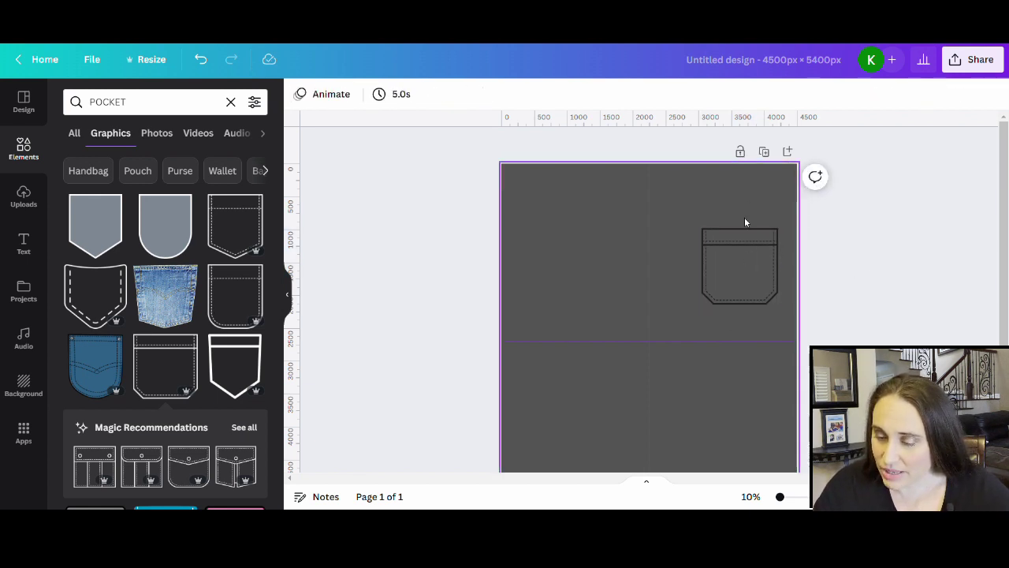
click(736, 240)
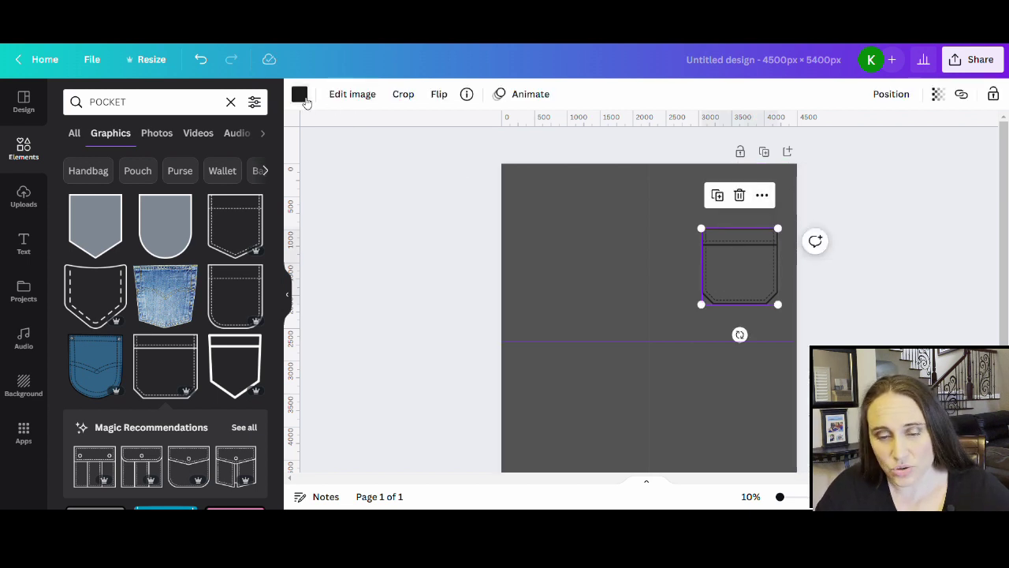
click(301, 96)
click(254, 311)
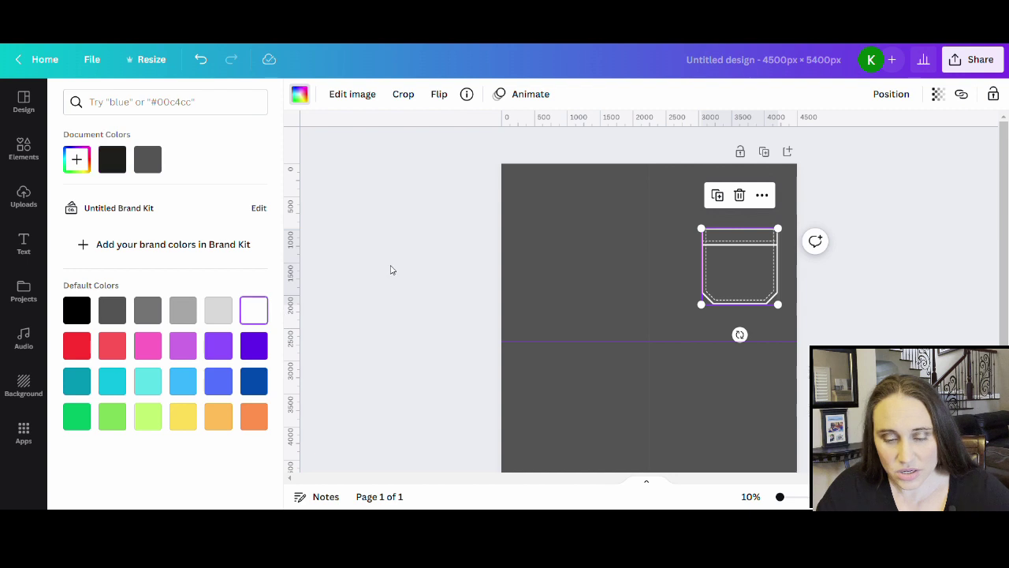
click(389, 266)
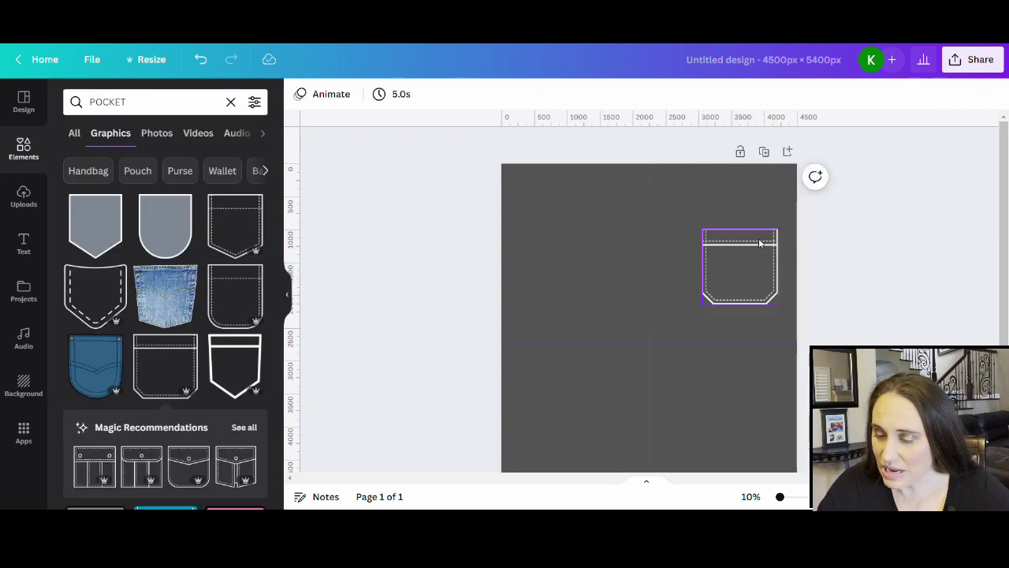
Step: Set the page background back to black
click(560, 442)
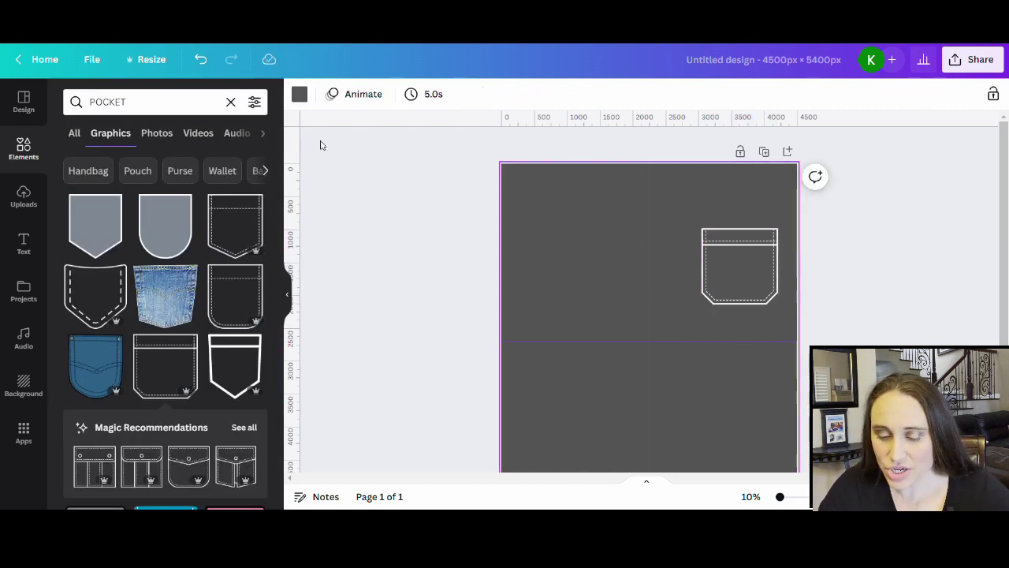
click(299, 96)
click(77, 310)
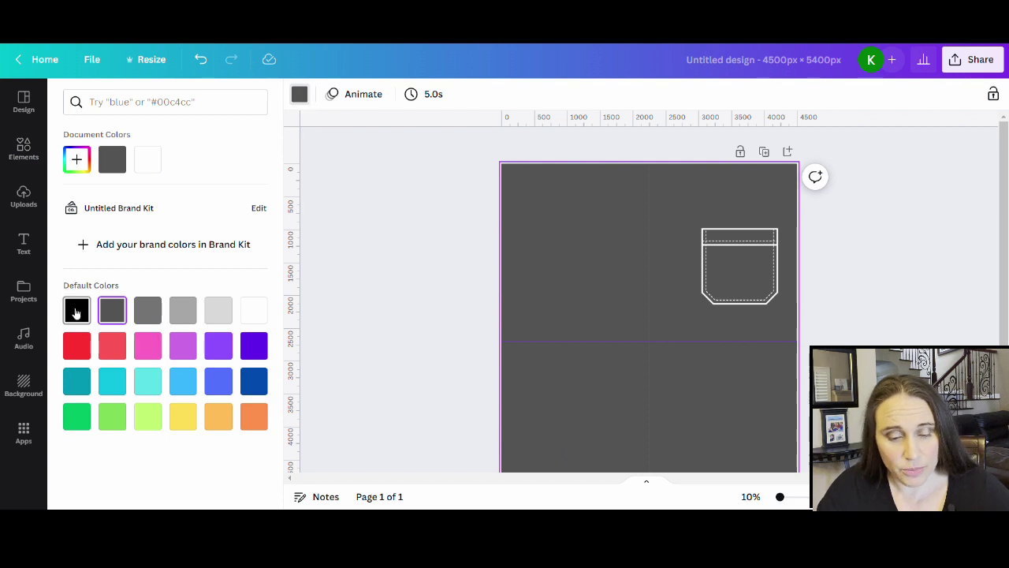
click(342, 297)
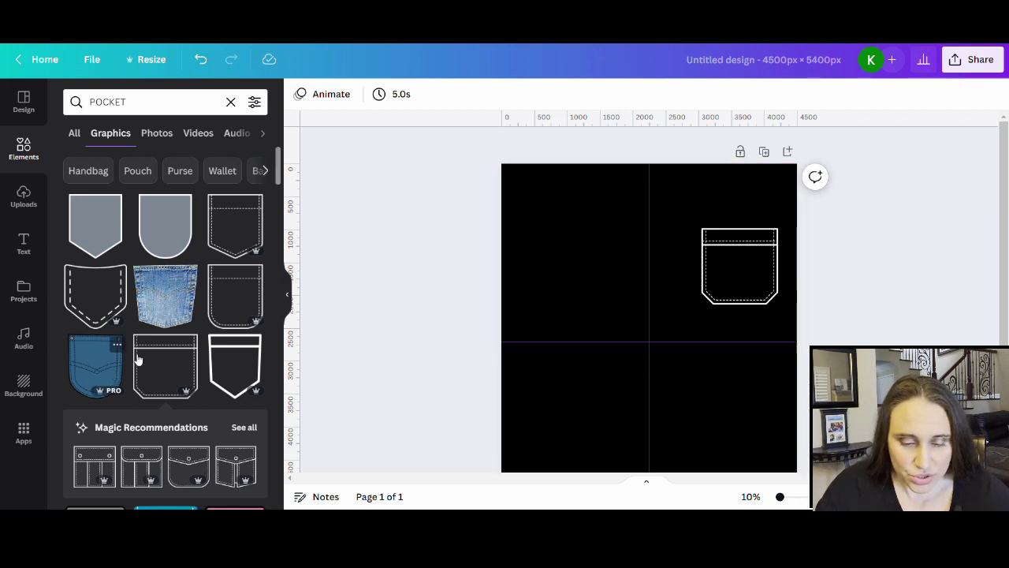
Step: Add the denim pocket, shrunk to about 1,320 × 1,303, in the upper-left quadrant
click(165, 310)
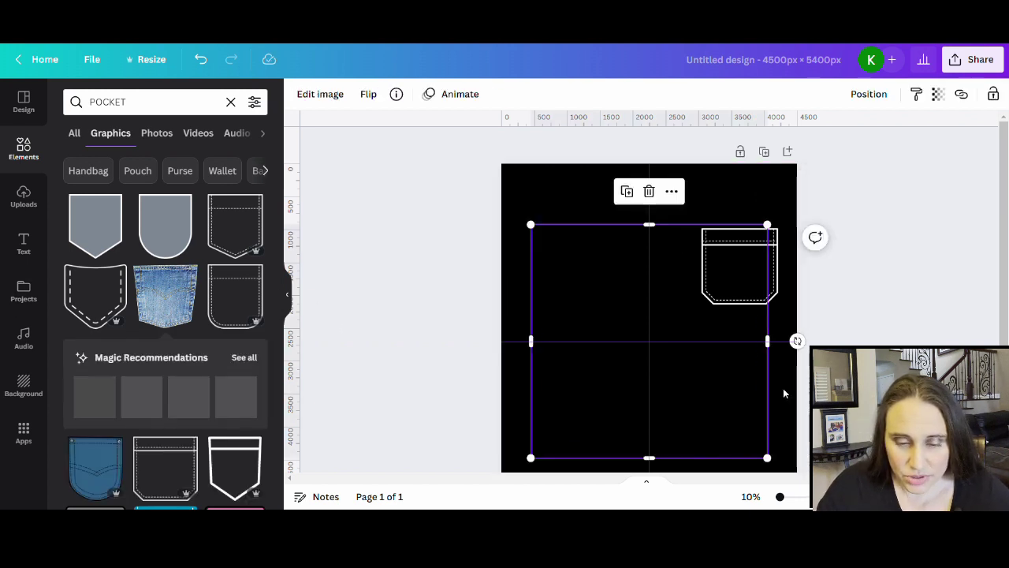
drag(770, 464, 573, 282)
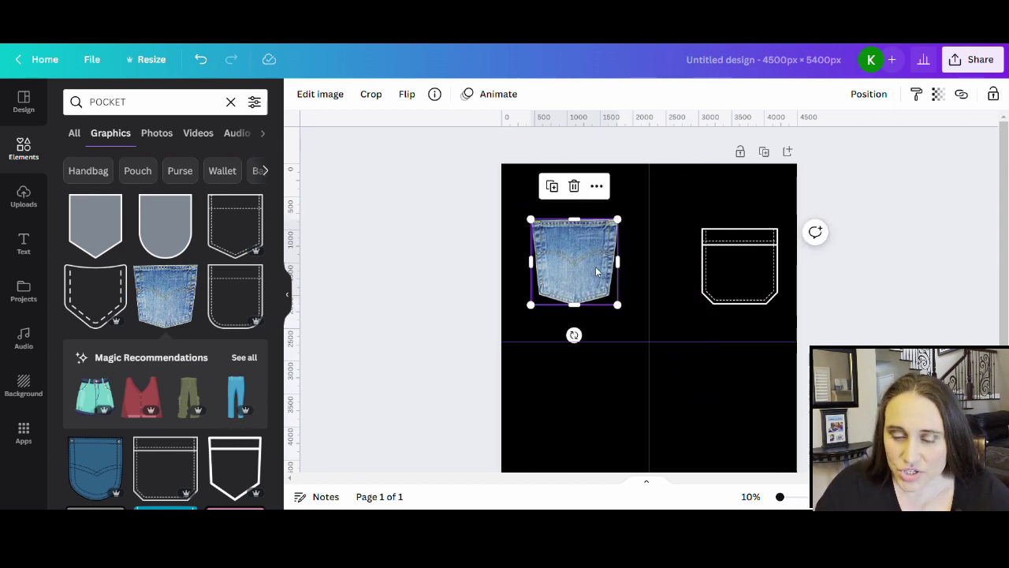
click(394, 268)
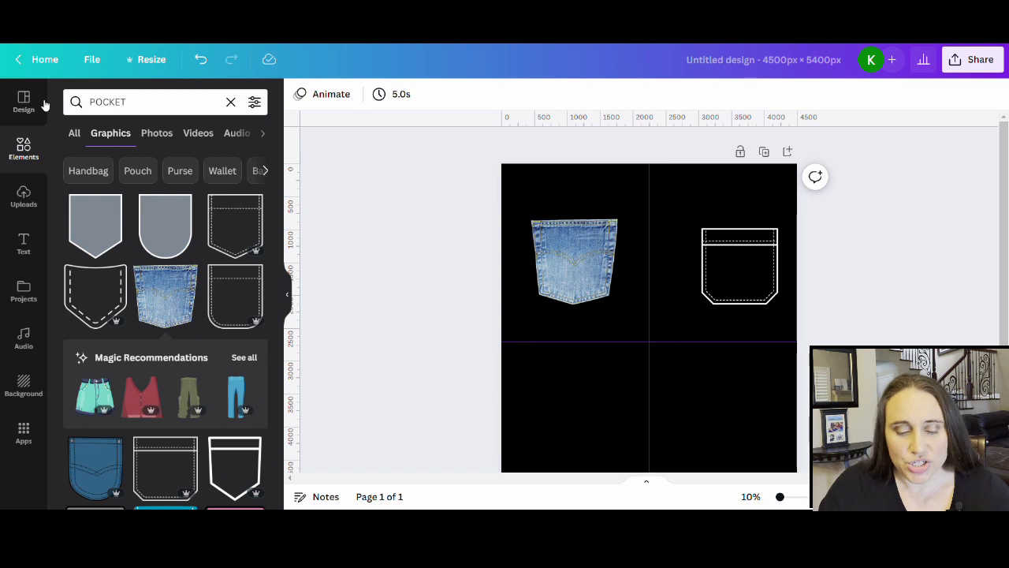
click(188, 102)
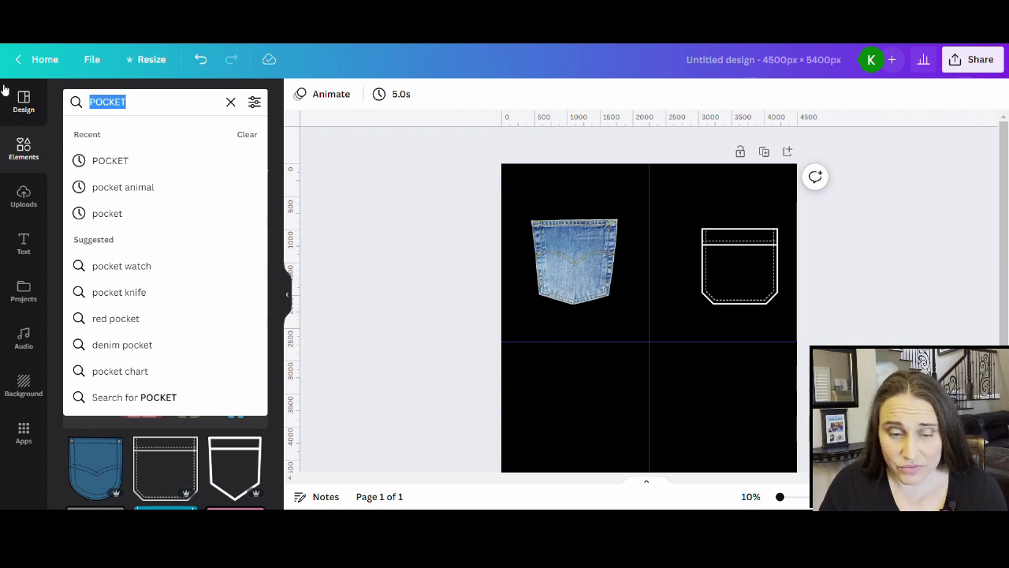
Step: Search DOG photos and add the curly-haired doodle dog cutout to the page
text(DOG)
key(Return)
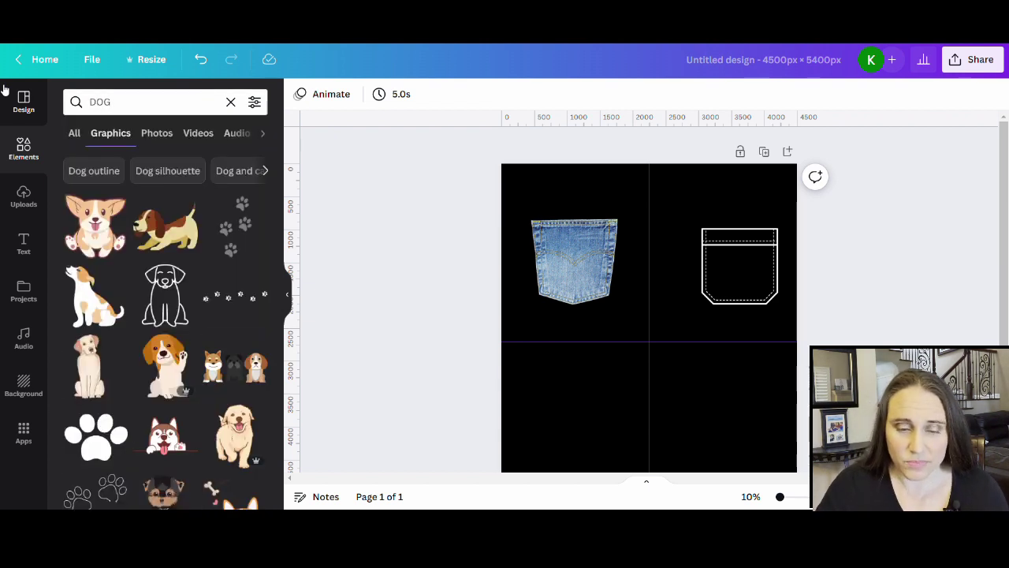
click(152, 134)
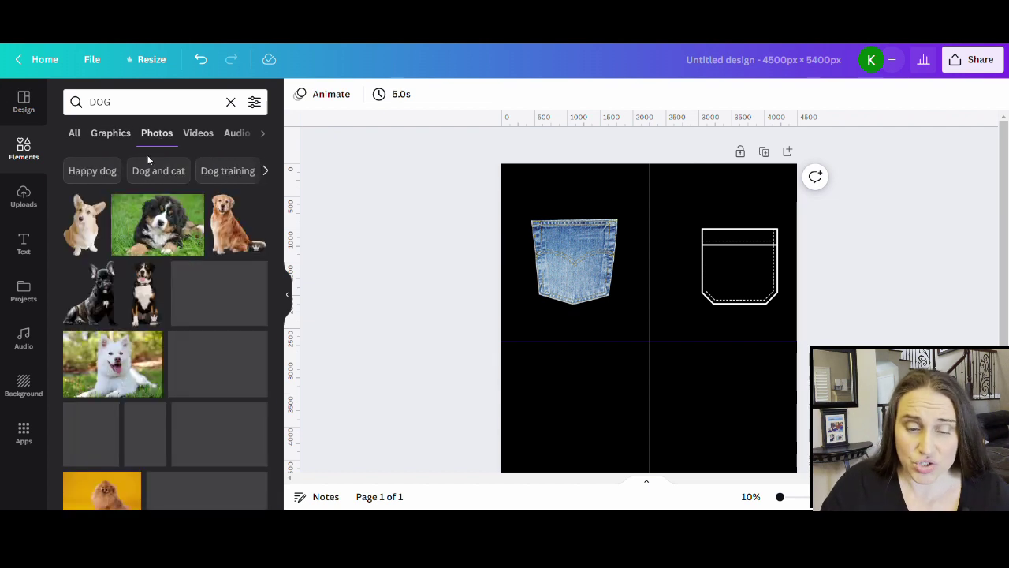
scroll(166, 187, down, 1)
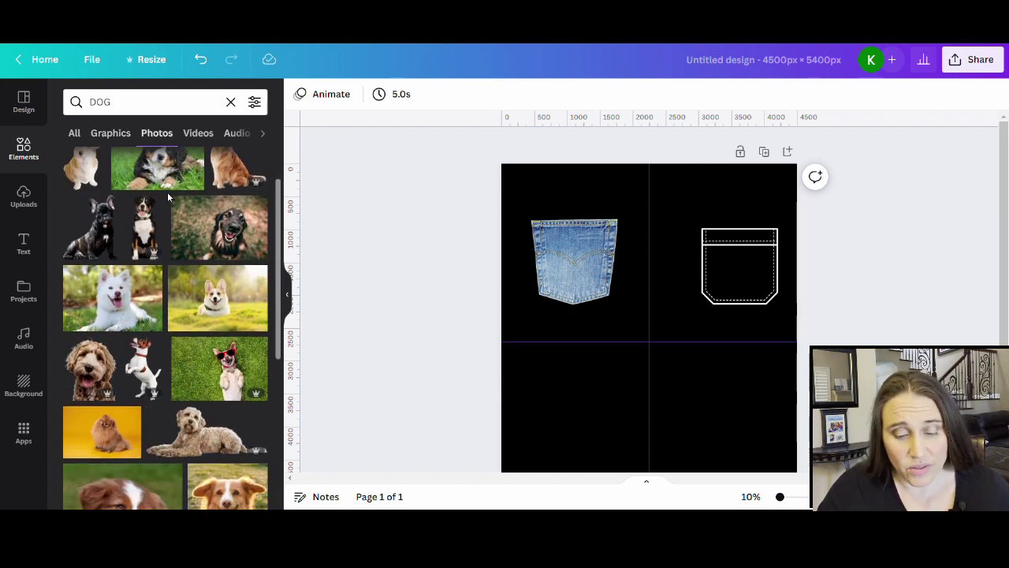
scroll(167, 197, down, 2)
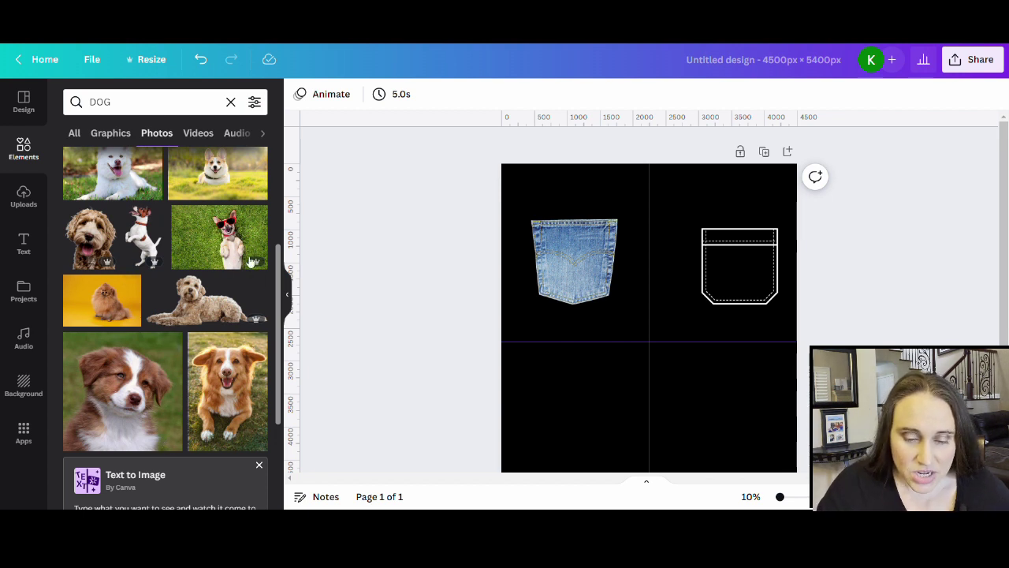
click(103, 251)
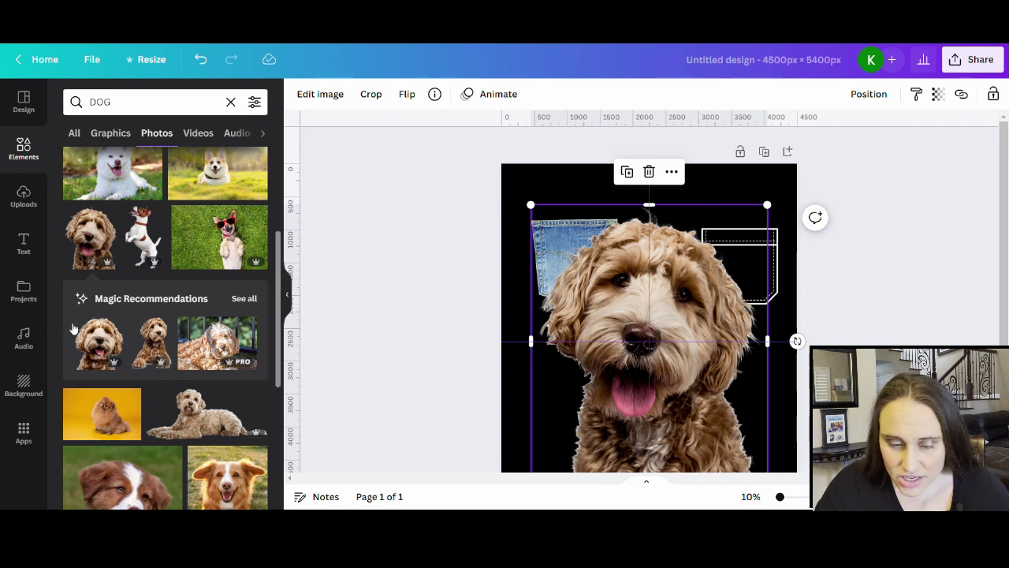
Step: Undo the standing poodle and shrink the curly-haired dog photo to pocket size
click(153, 343)
drag(737, 428, 777, 334)
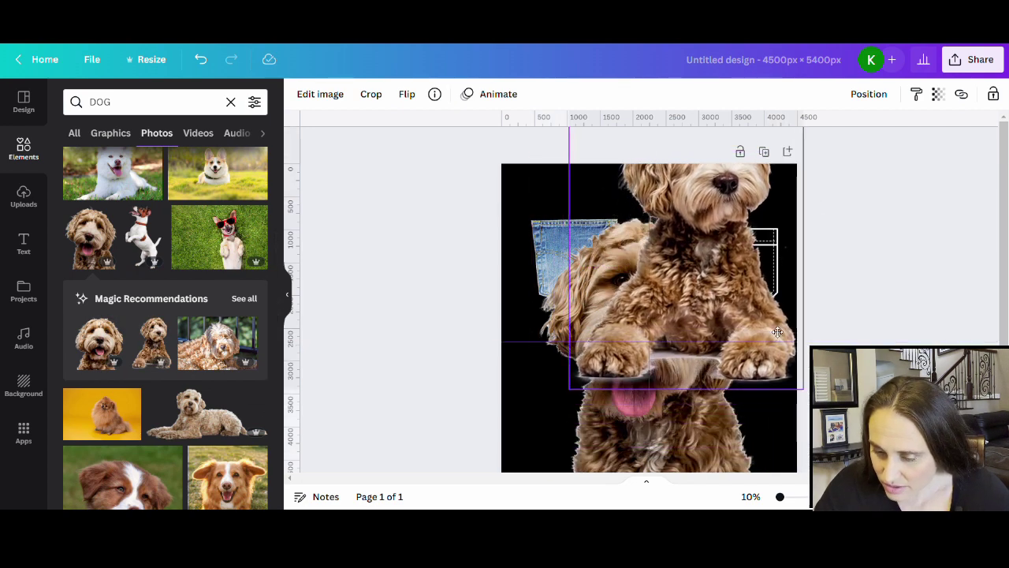
key(ctrl+z)
key(ctrl+z)
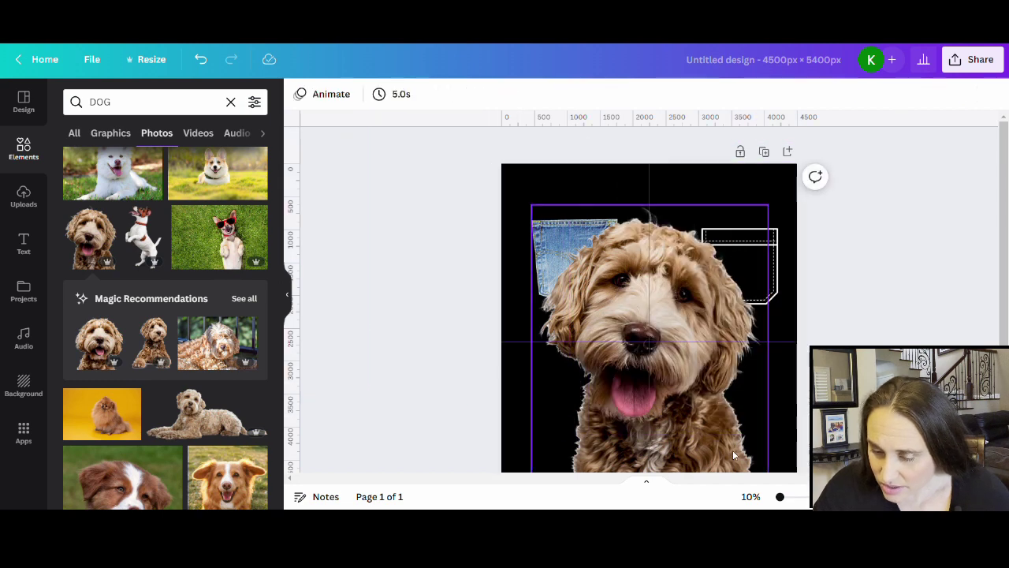
click(546, 384)
scroll(545, 384, down, 2)
drag(537, 379, 686, 219)
scroll(720, 331, up, 2)
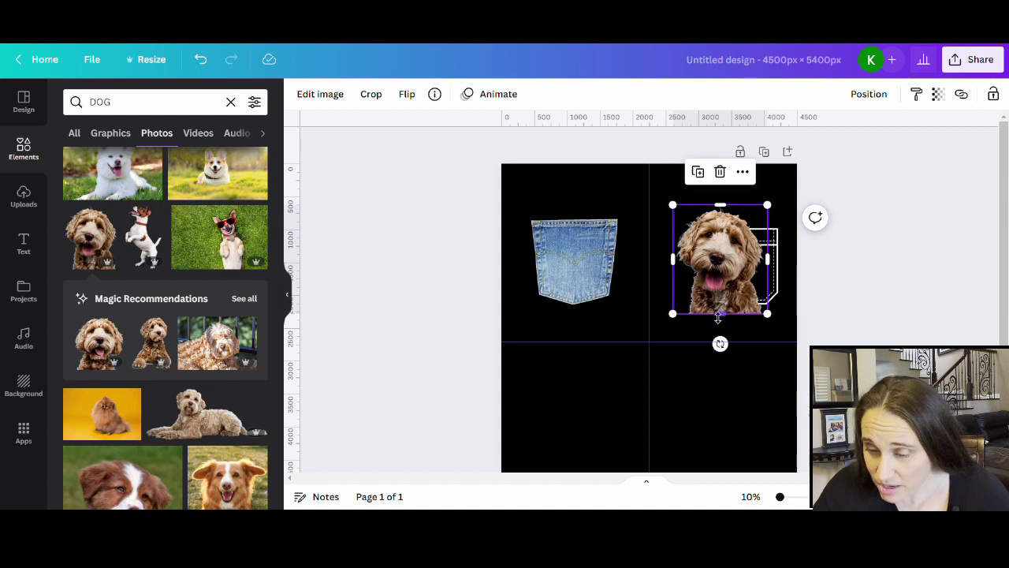
drag(673, 313, 747, 215)
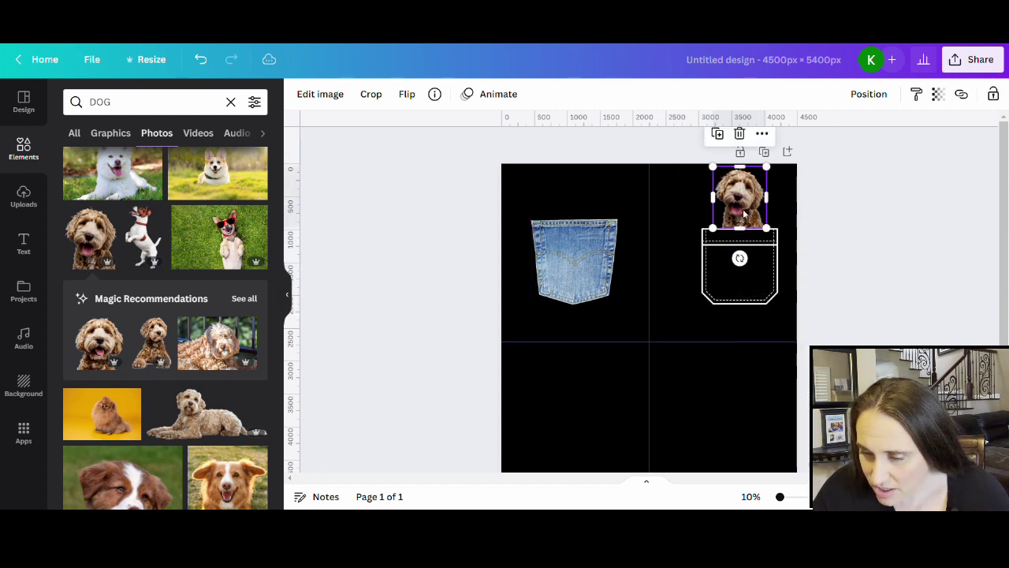
click(762, 441)
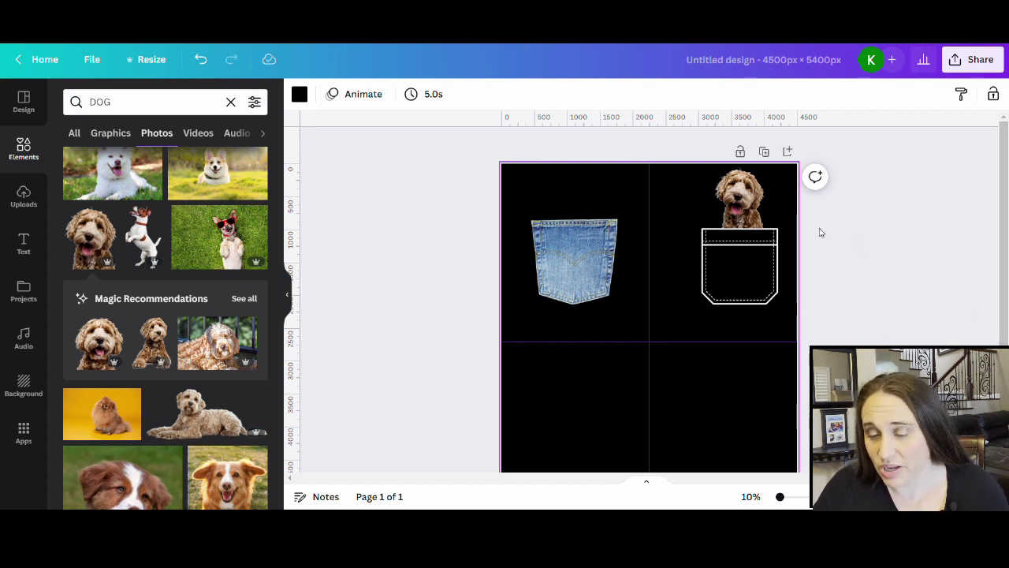
Step: Crop the dog photo's bottom at the pocket's top edge and nudge it slightly right
click(745, 221)
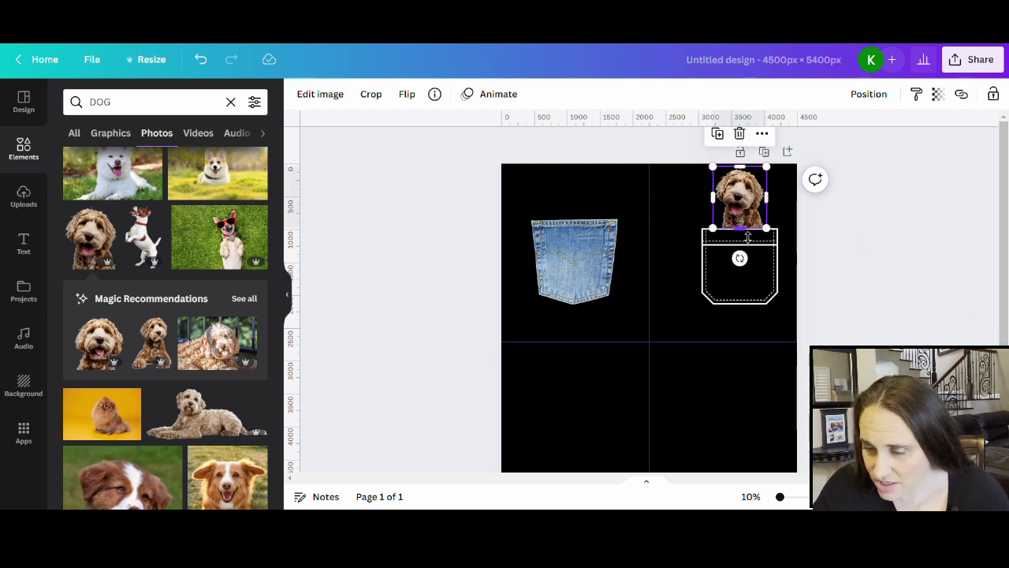
drag(748, 230, 736, 207)
click(781, 221)
click(740, 199)
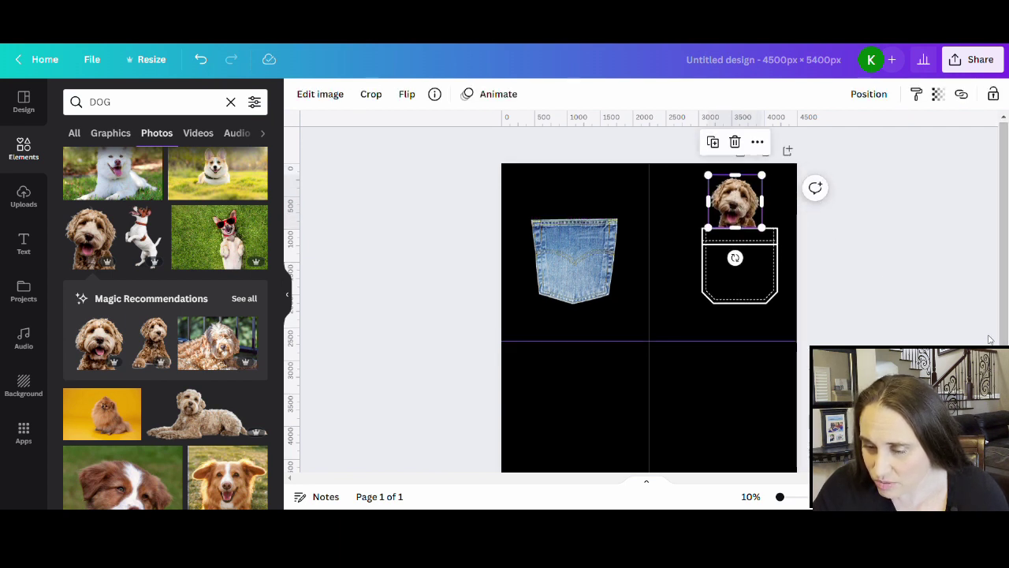
click(860, 220)
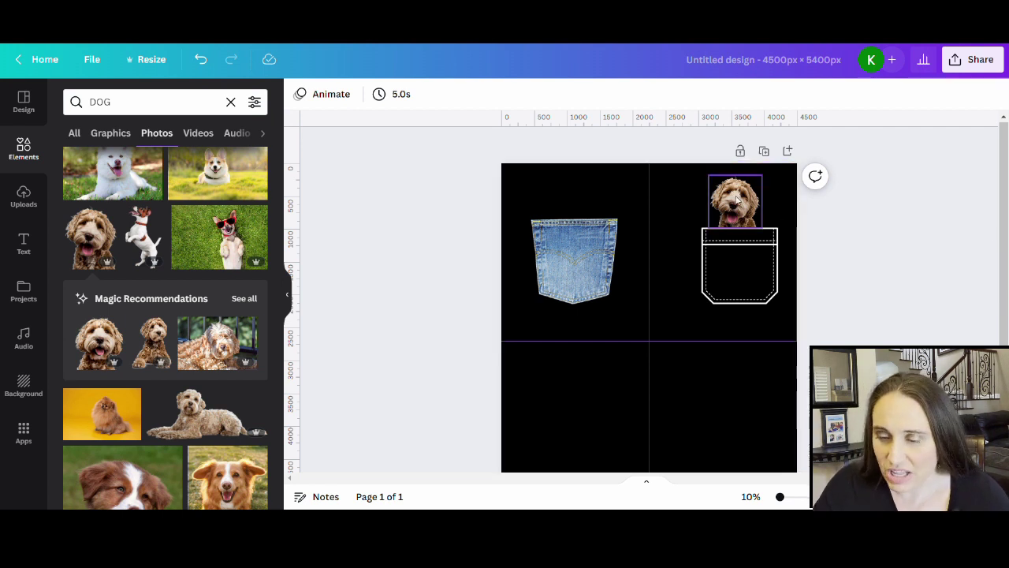
drag(735, 201, 739, 201)
click(912, 295)
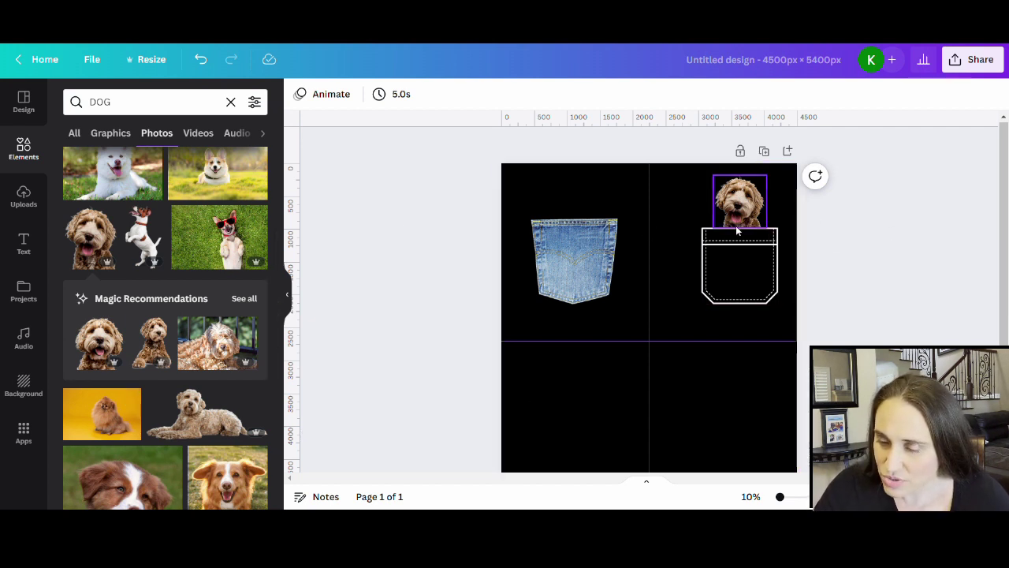
scroll(161, 323, down, 3)
scroll(167, 279, down, 3)
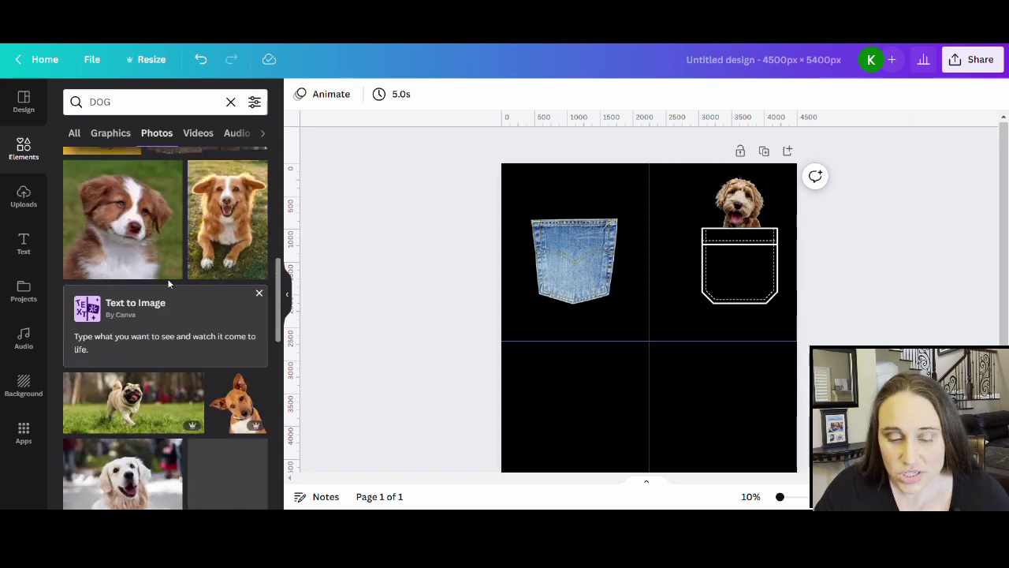
scroll(167, 278, down, 3)
scroll(173, 261, down, 5)
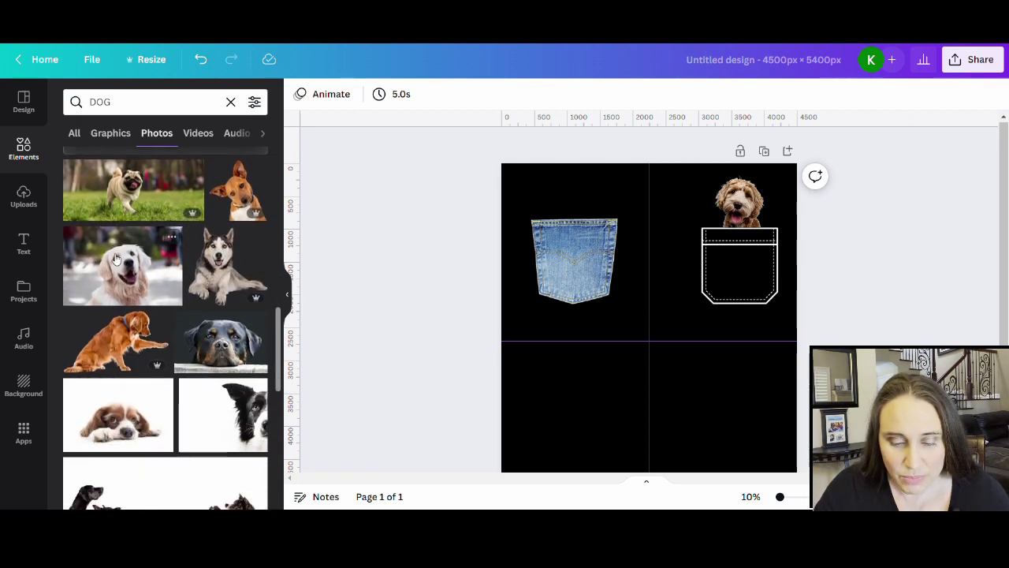
scroll(142, 268, down, 3)
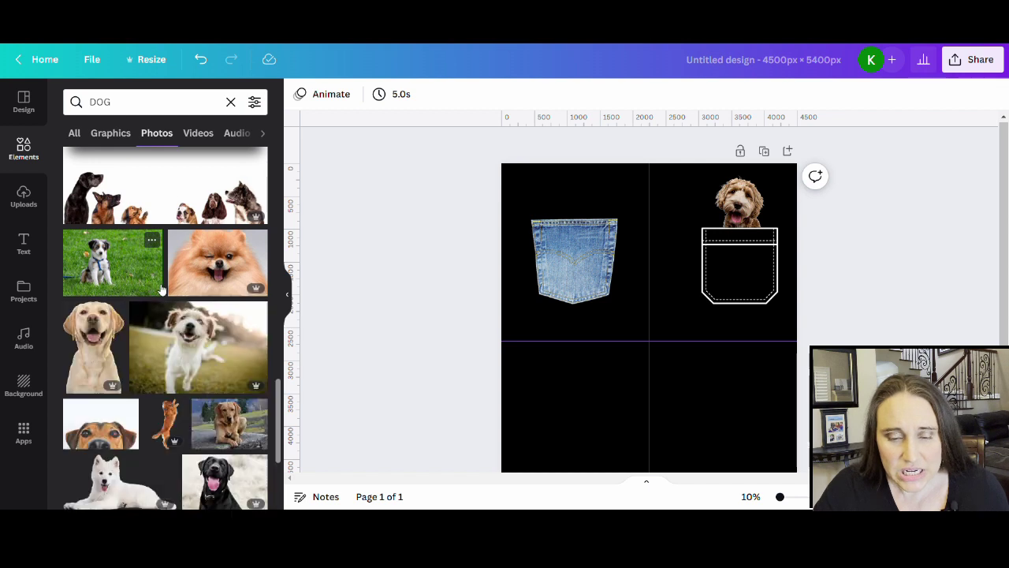
scroll(158, 286, down, 2)
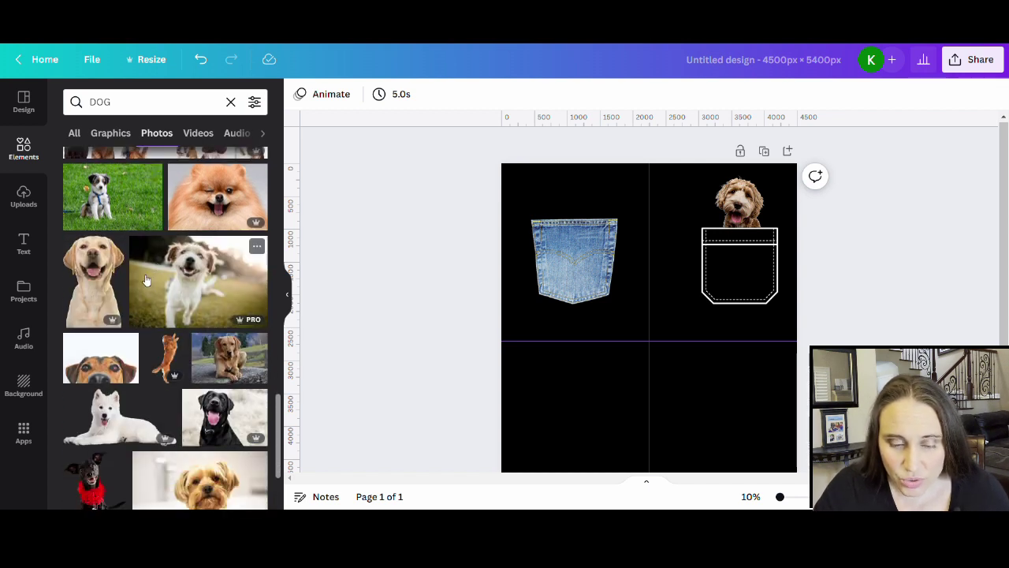
scroll(146, 280, down, 2)
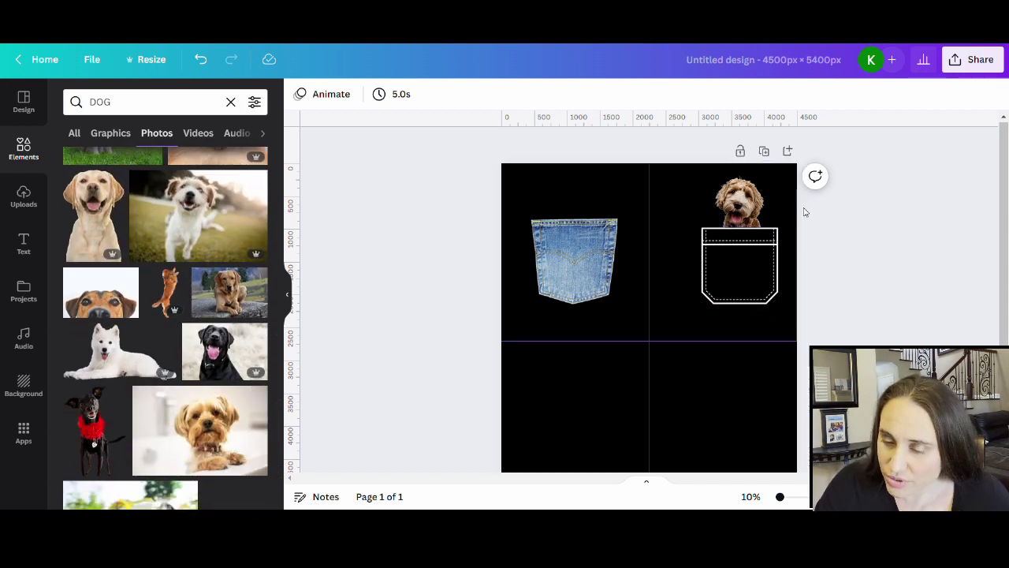
click(750, 205)
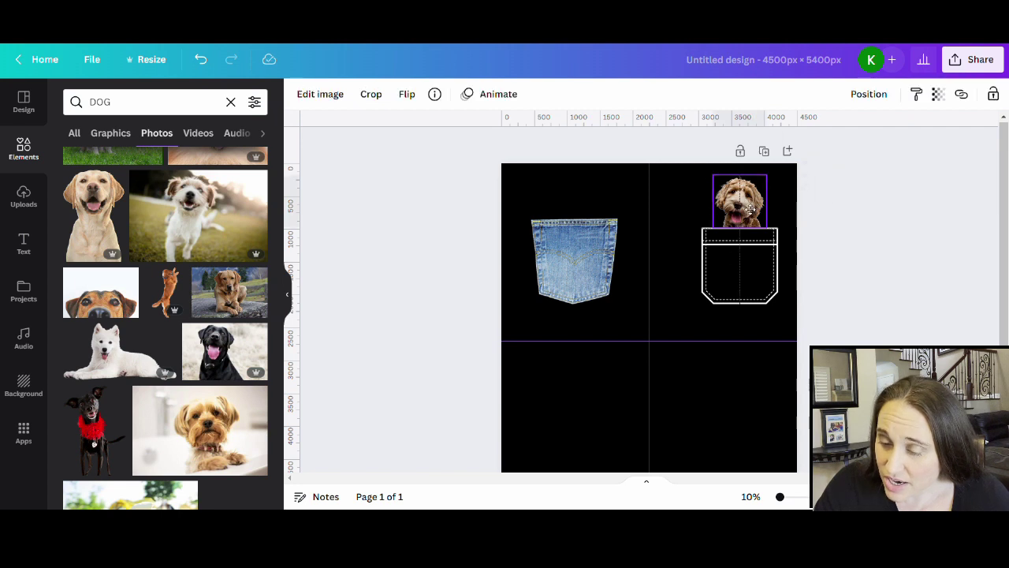
Step: Move the doodle dog down into the outline pocket and send it to the back
drag(750, 207, 750, 224)
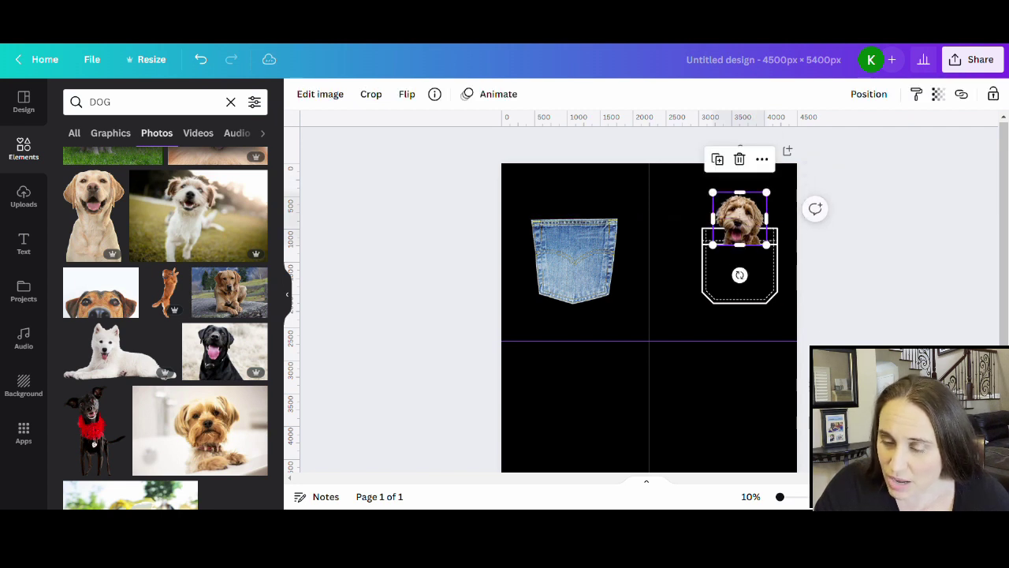
key(Escape)
right_click(750, 209)
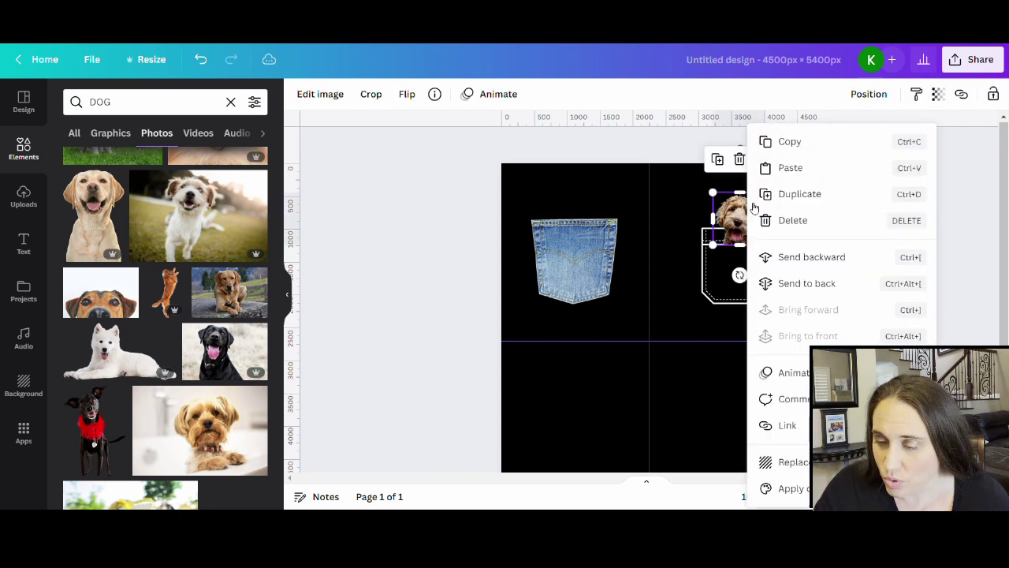
click(790, 282)
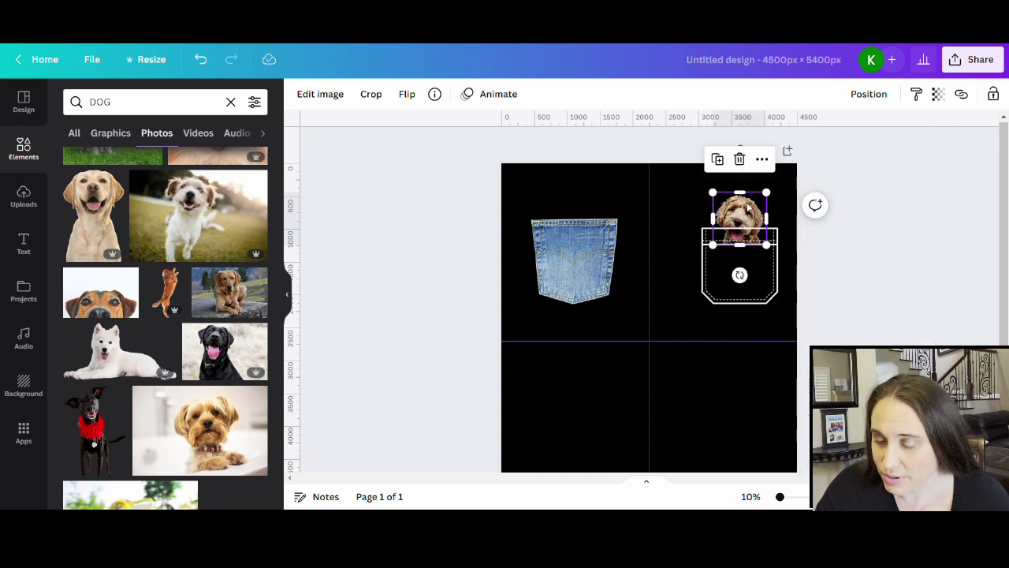
click(801, 294)
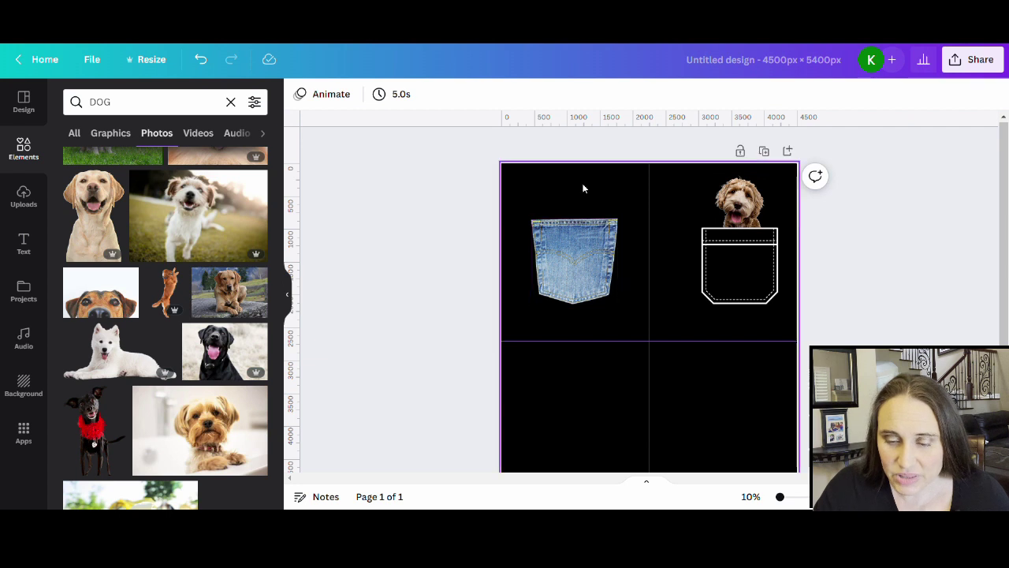
Step: Add the Labrador photo, shrink it above the denim pocket, and send it behind
click(607, 272)
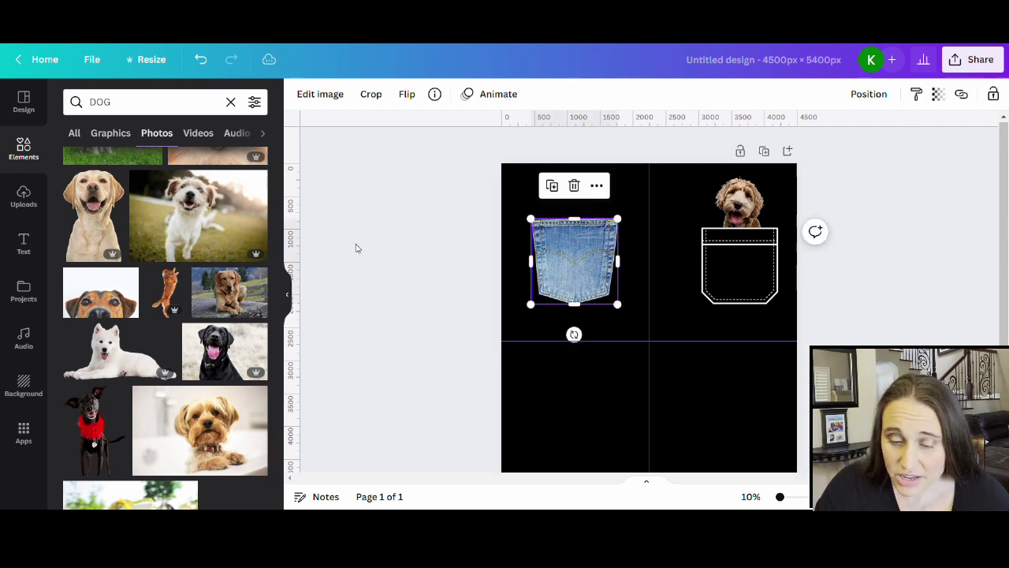
click(93, 215)
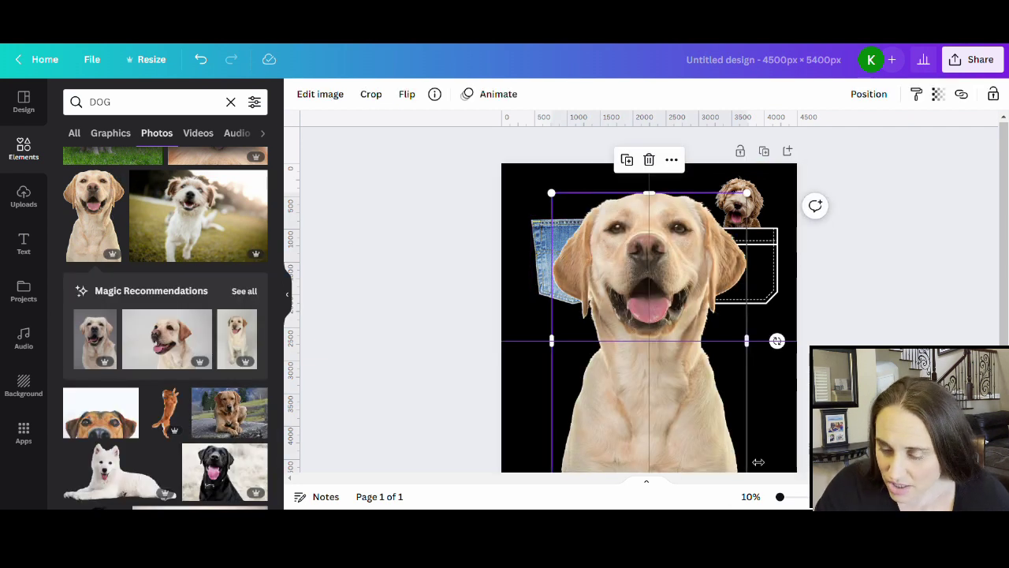
scroll(745, 442, down, 2)
drag(759, 432, 604, 207)
scroll(597, 224, up, 2)
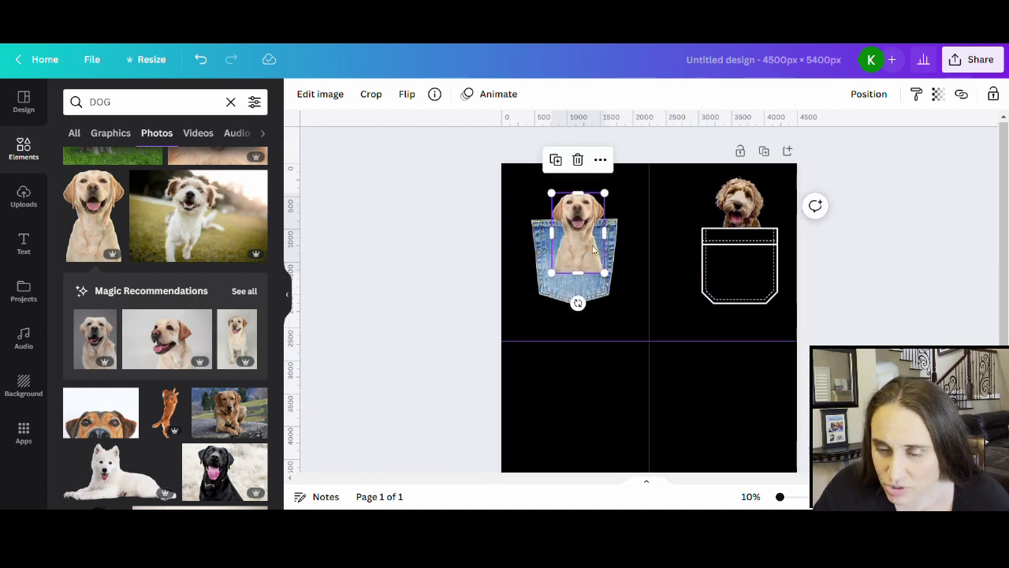
mouse_move(595, 252)
mouse_down()
mouse_move(573, 233)
mouse_move(592, 245)
mouse_up()
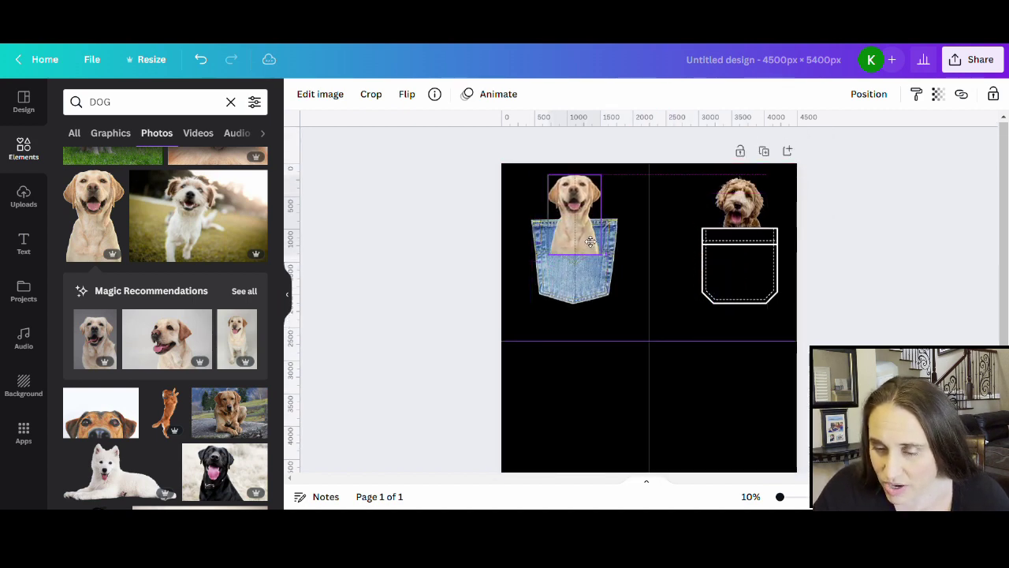
right_click(587, 240)
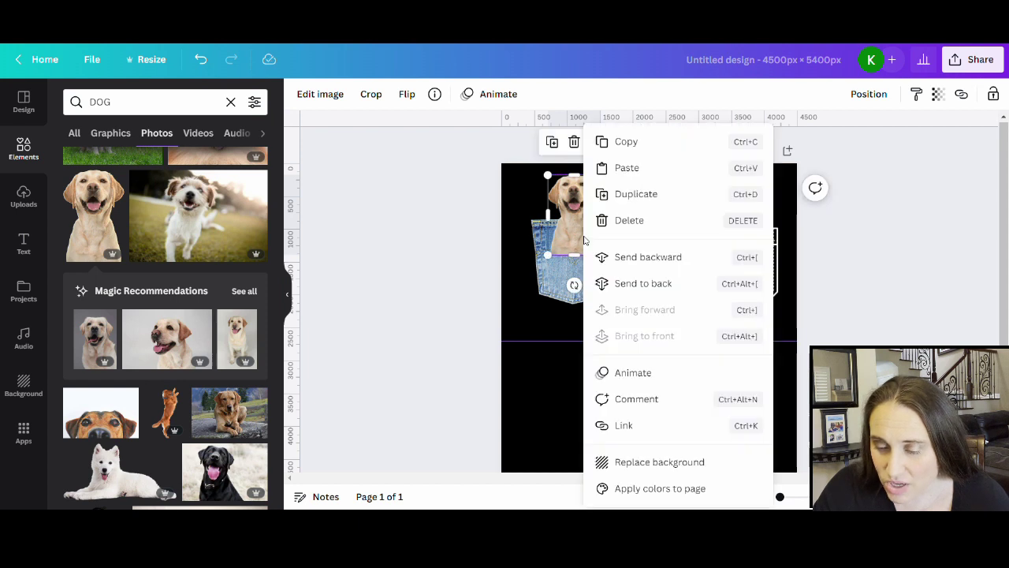
click(638, 284)
click(700, 314)
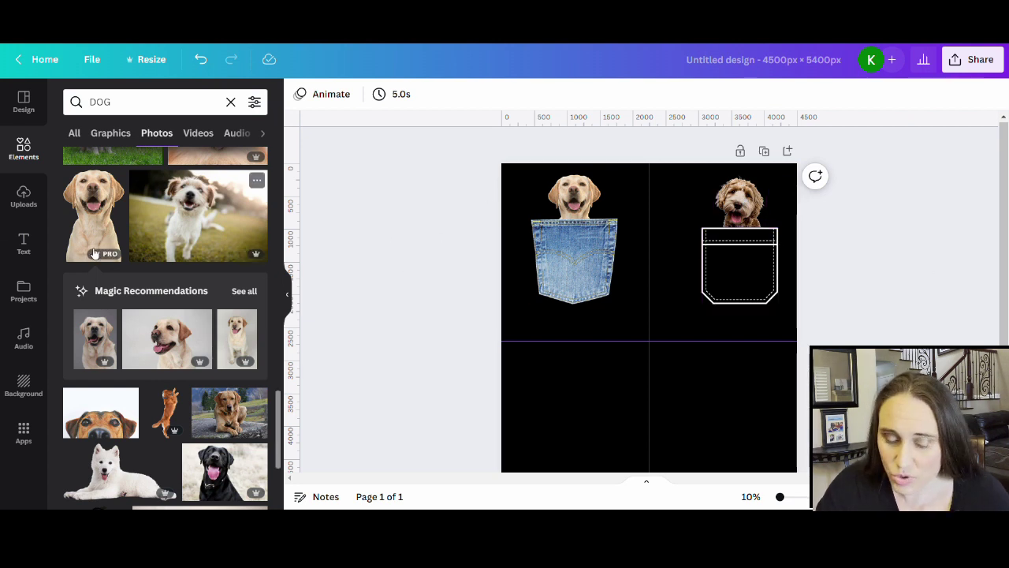
scroll(198, 310, down, 2)
scroll(190, 349, down, 6)
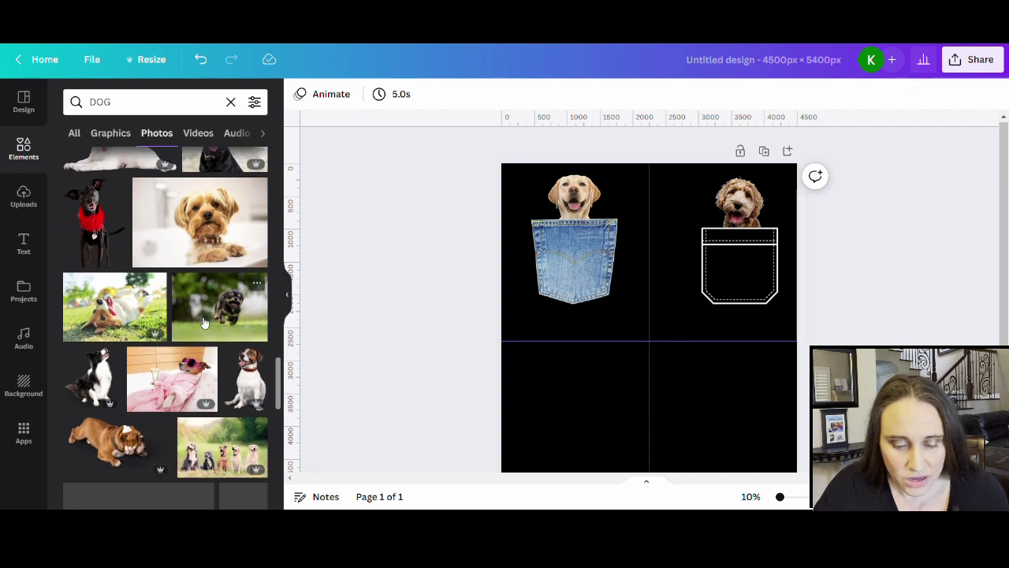
scroll(183, 349, down, 5)
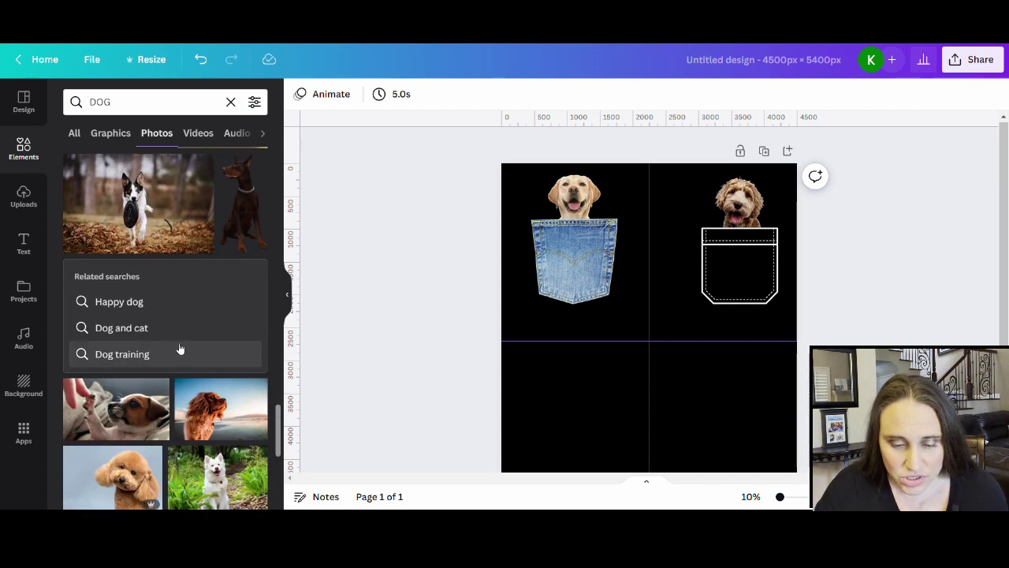
scroll(180, 345, down, 4)
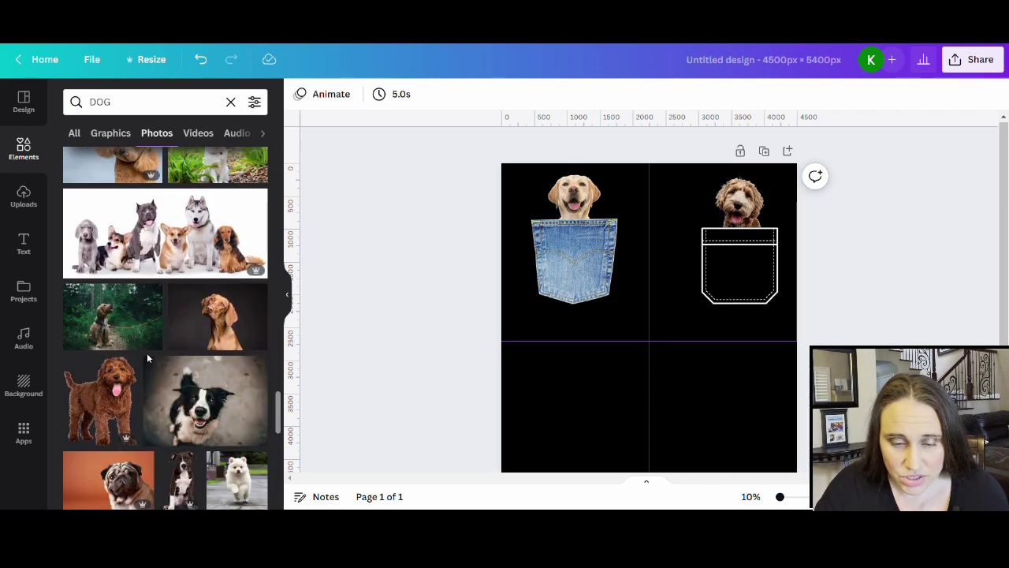
scroll(152, 359, down, 6)
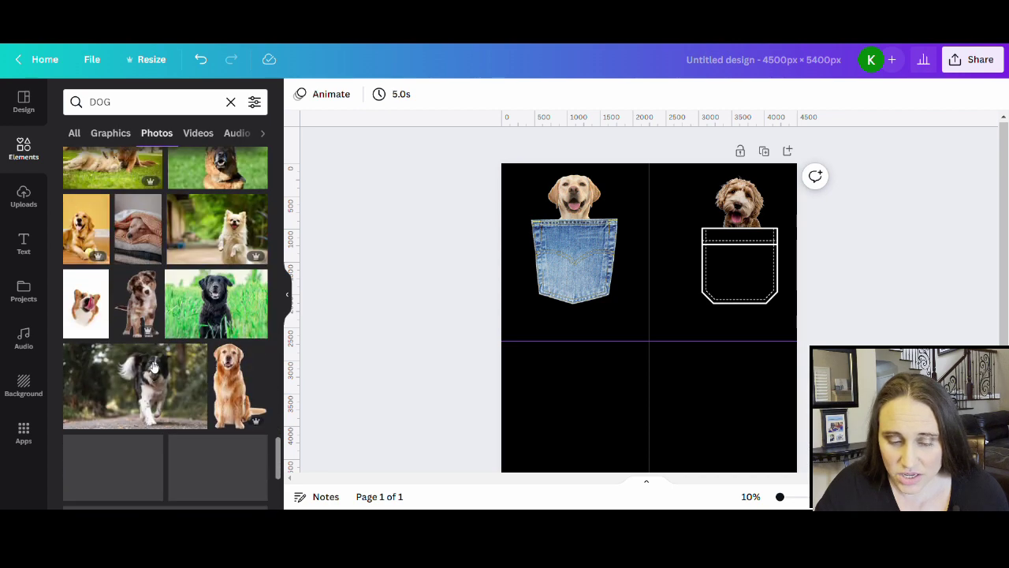
scroll(194, 385, down, 3)
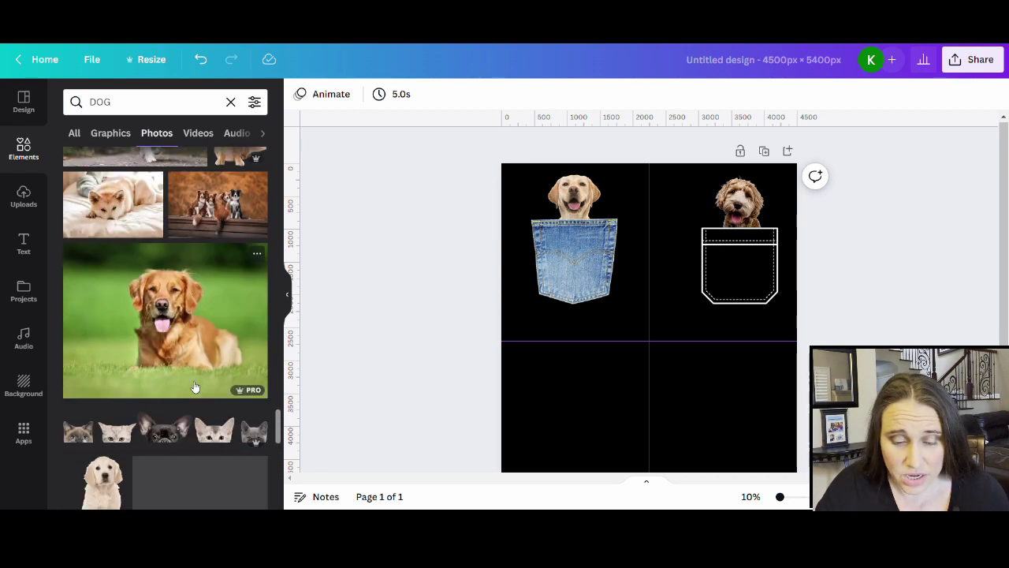
scroll(190, 385, down, 8)
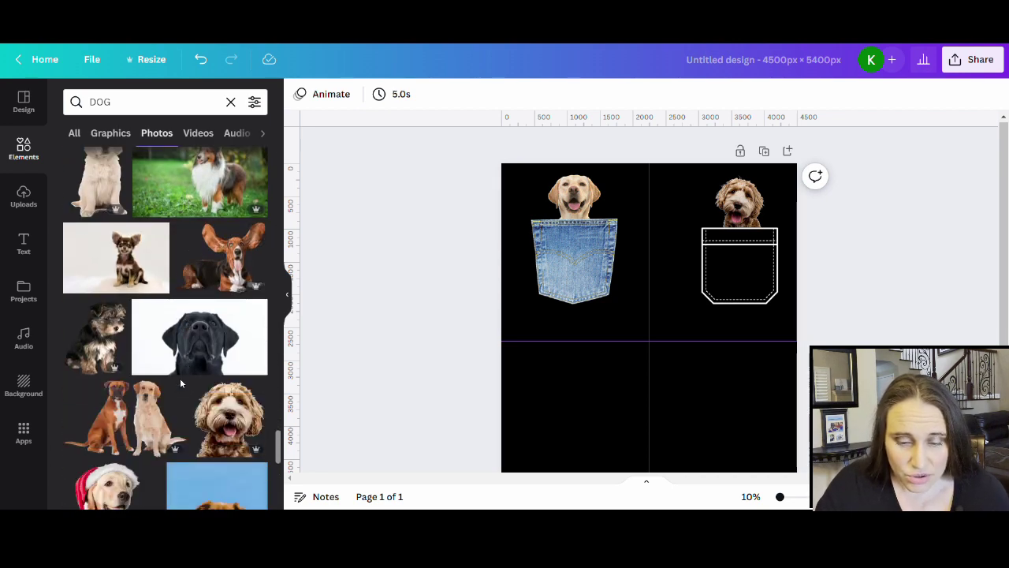
scroll(182, 386, down, 8)
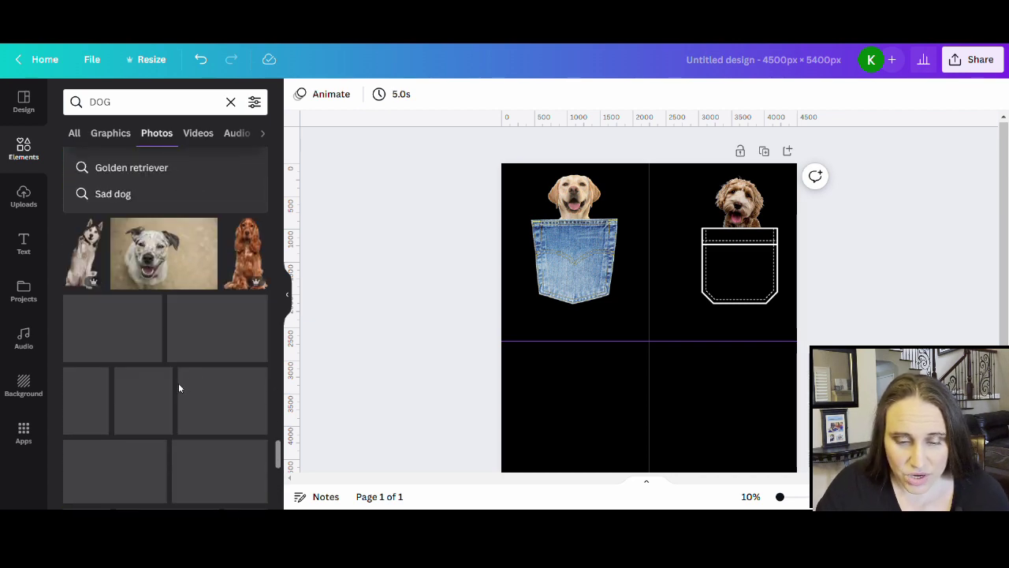
scroll(186, 380, down, 8)
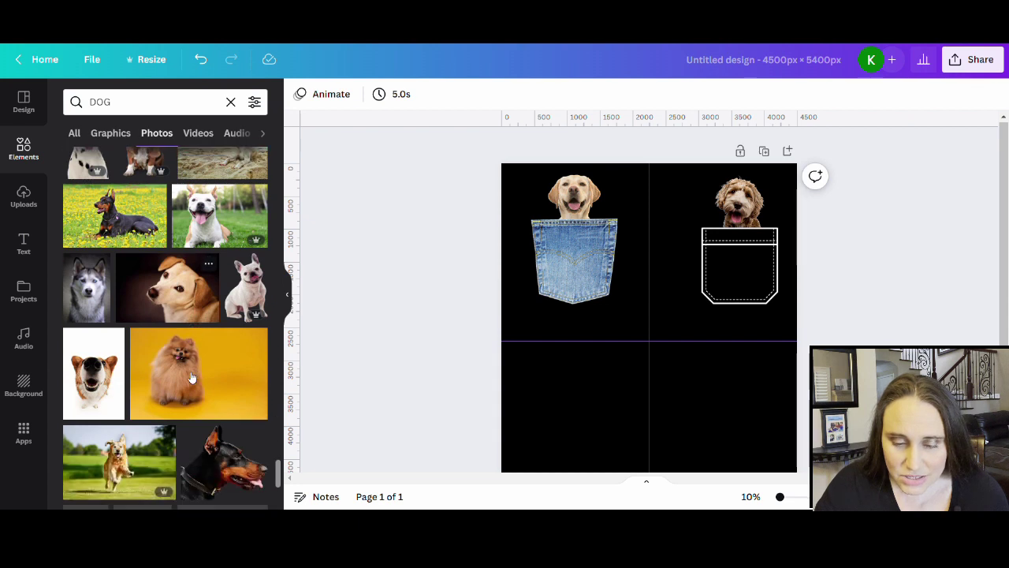
scroll(190, 383, down, 8)
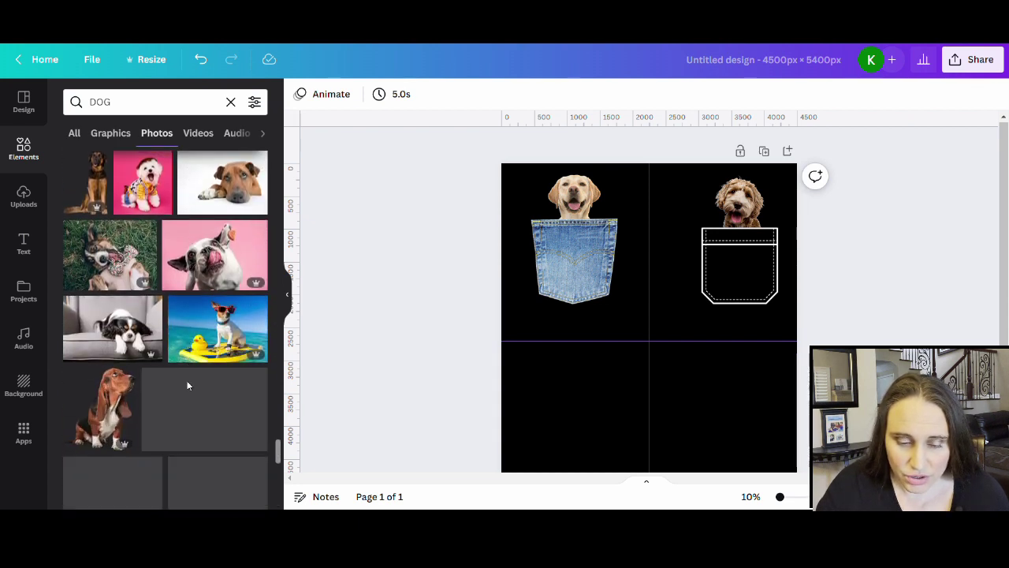
scroll(186, 393, down, 5)
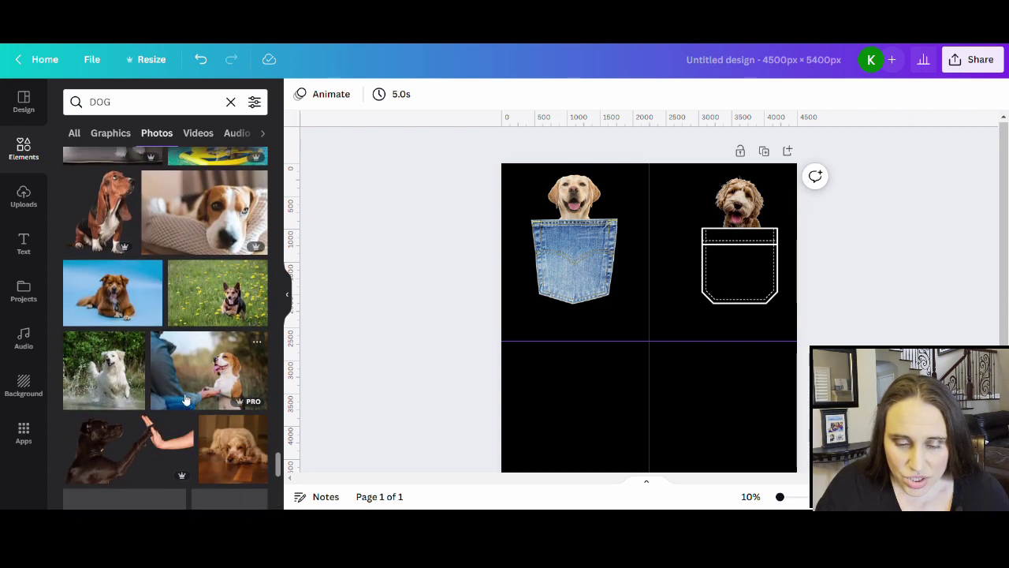
scroll(186, 394, down, 2)
scroll(185, 399, down, 2)
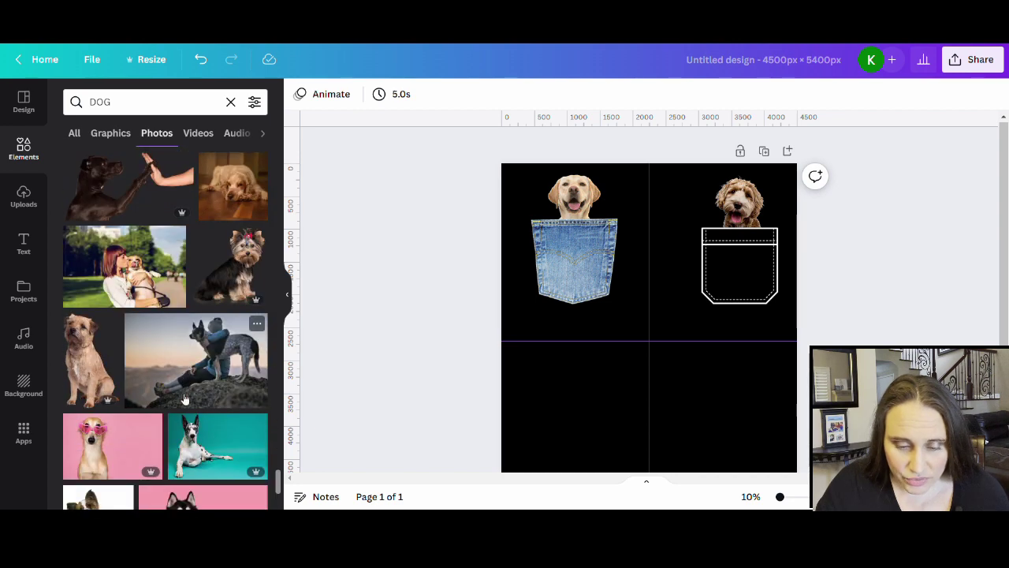
scroll(184, 399, down, 5)
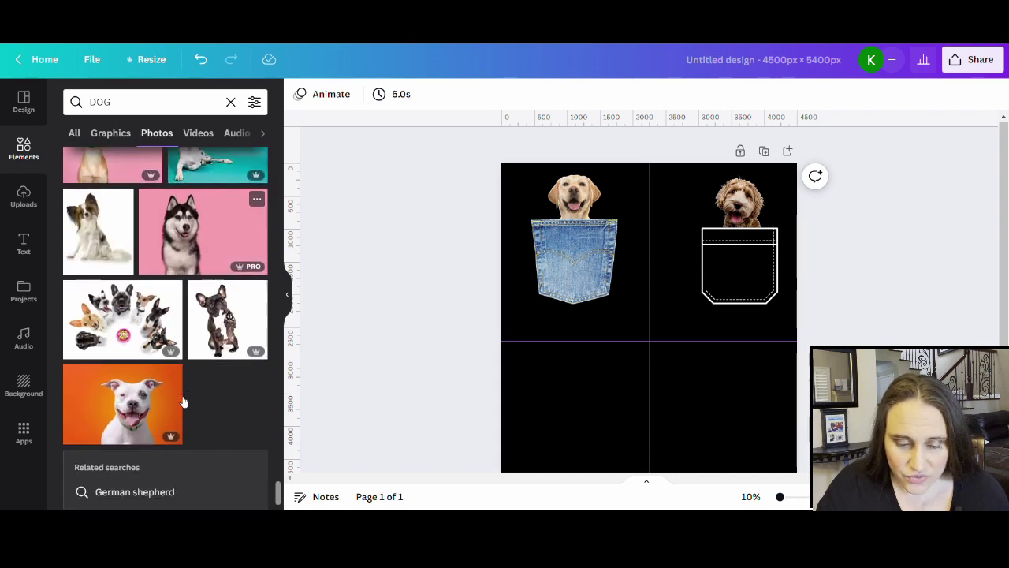
scroll(183, 402, down, 2)
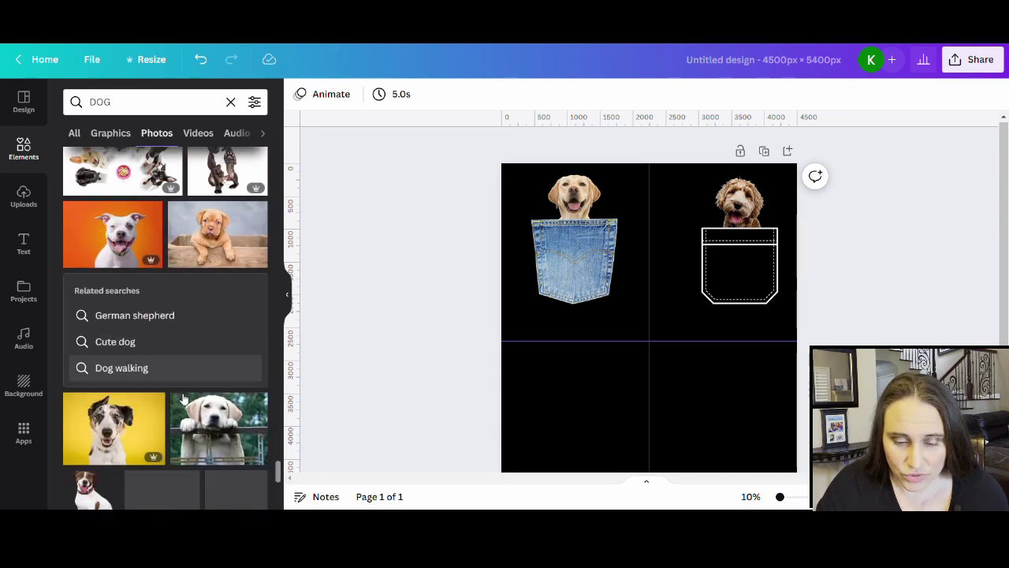
Step: Add the puppy-in-a-crate photo to the lower right of the page and open its image effects
click(219, 254)
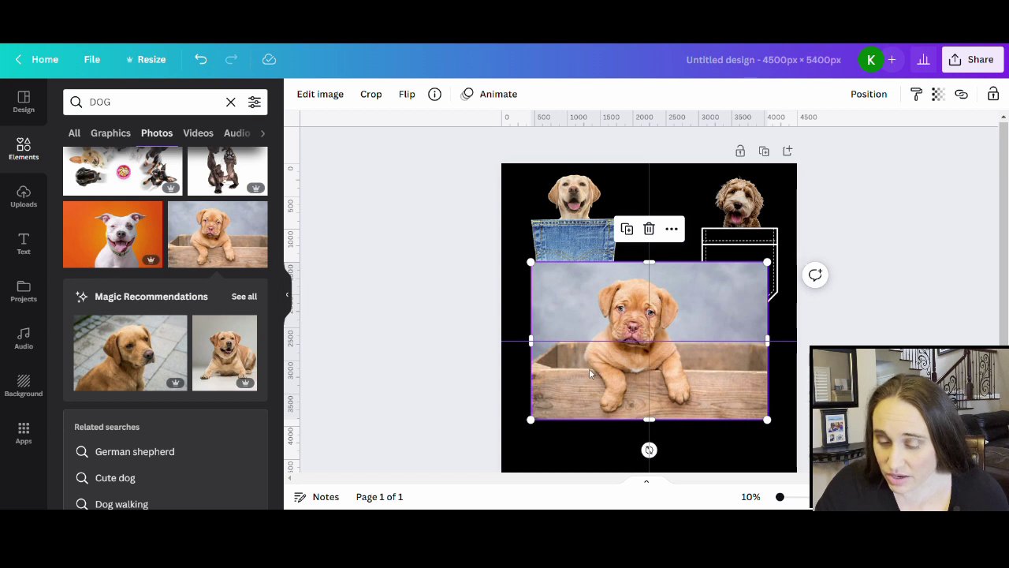
drag(741, 388, 759, 422)
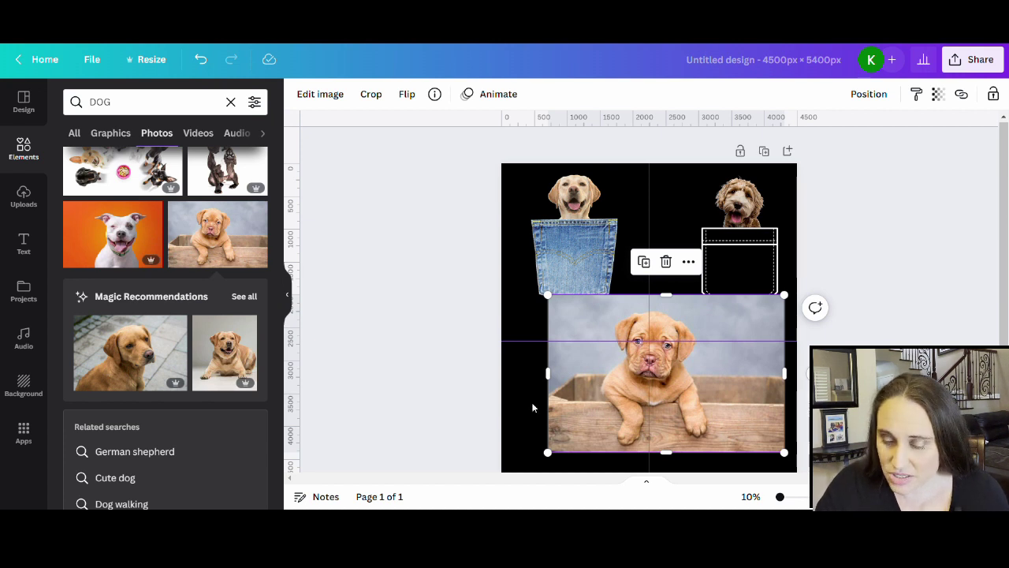
click(320, 94)
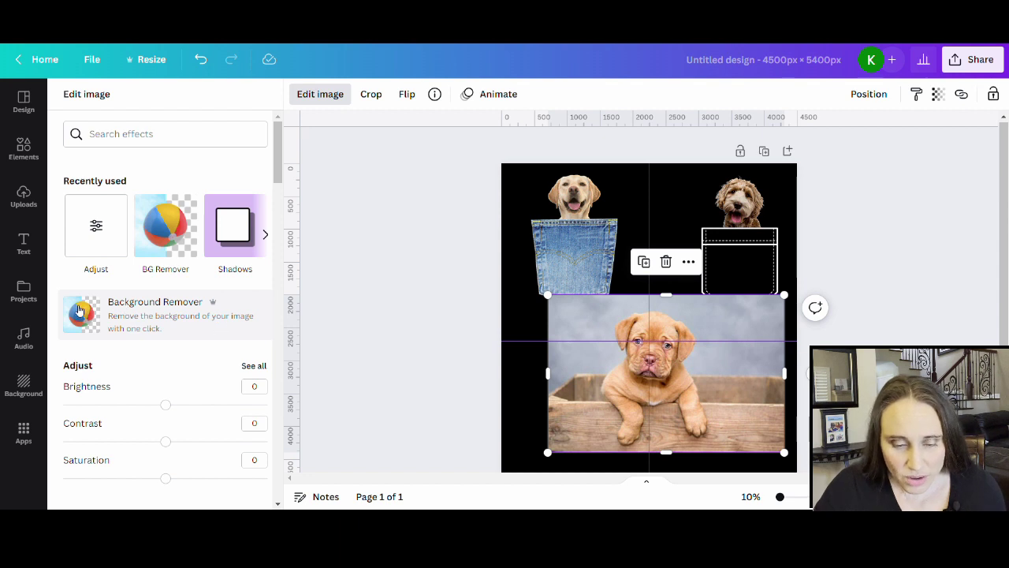
Step: Run Background Remover on the puppy photo and apply the result
click(79, 312)
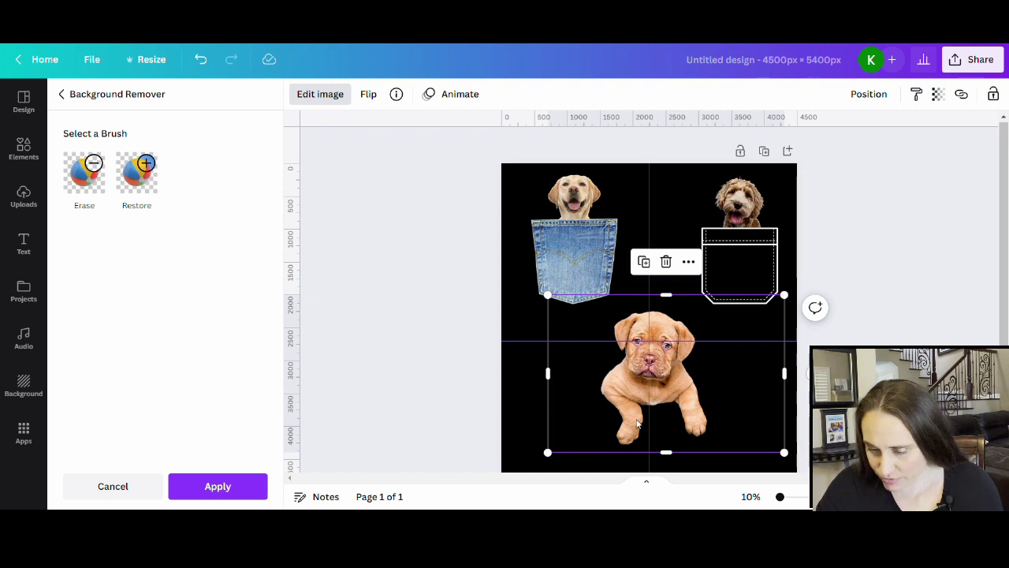
click(214, 484)
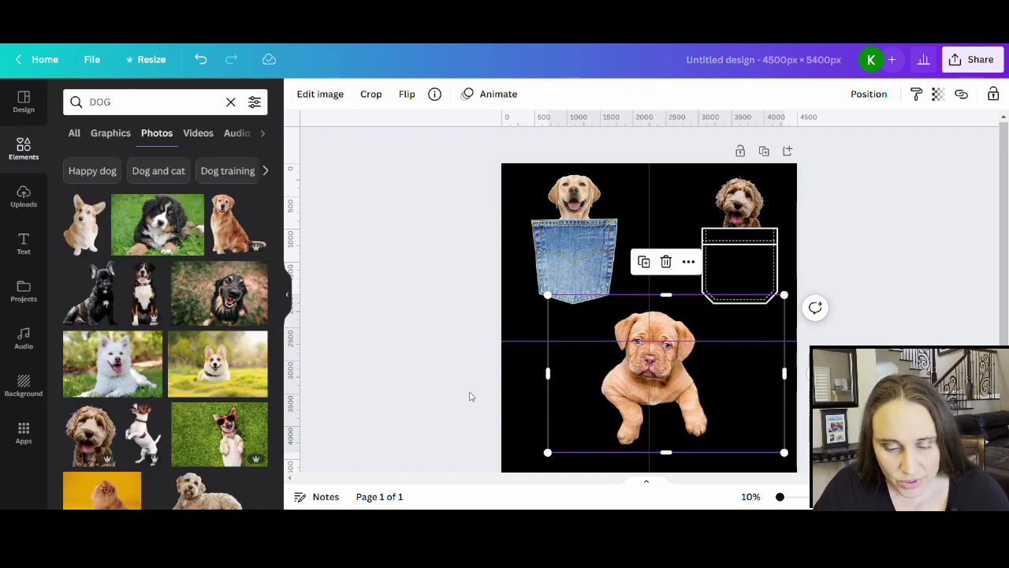
Step: Delete the doodle dog, the denim pocket and the leftover photo from the design
click(740, 201)
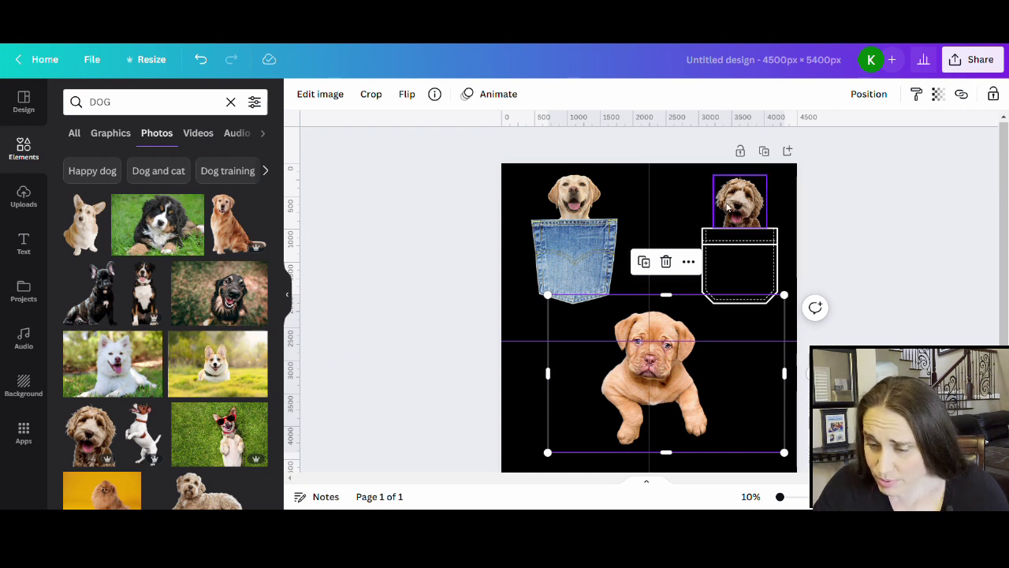
key(Delete)
click(589, 252)
key(Delete)
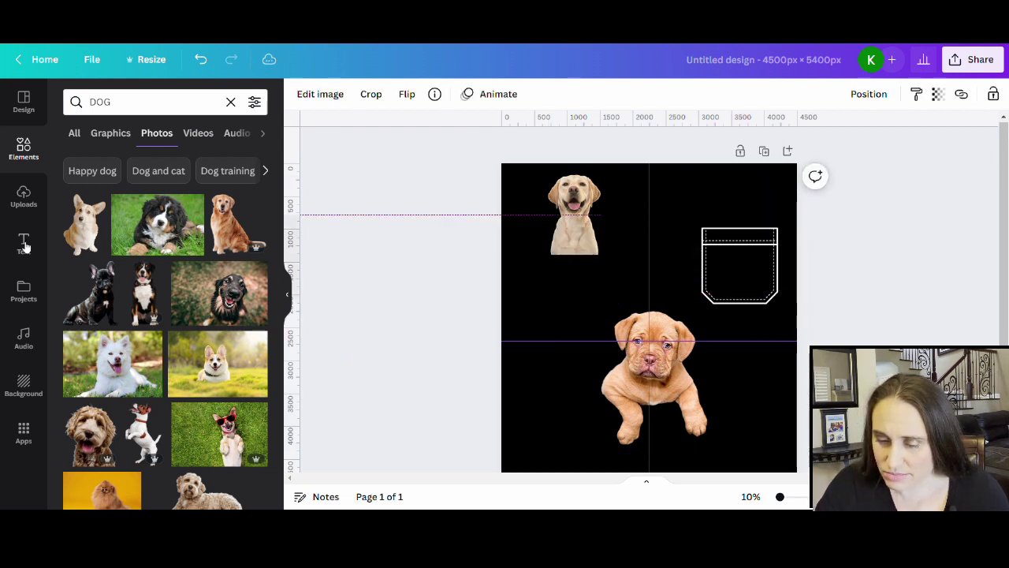
click(574, 195)
key(Delete)
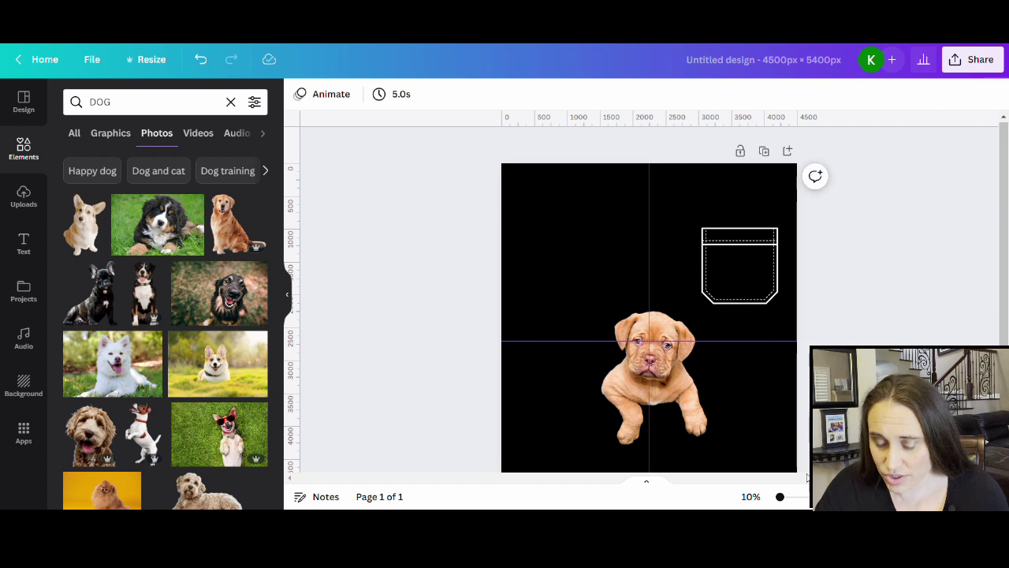
Step: Shrink the cut-out puppy to pocket size and place it on the pocket's top edge
click(736, 416)
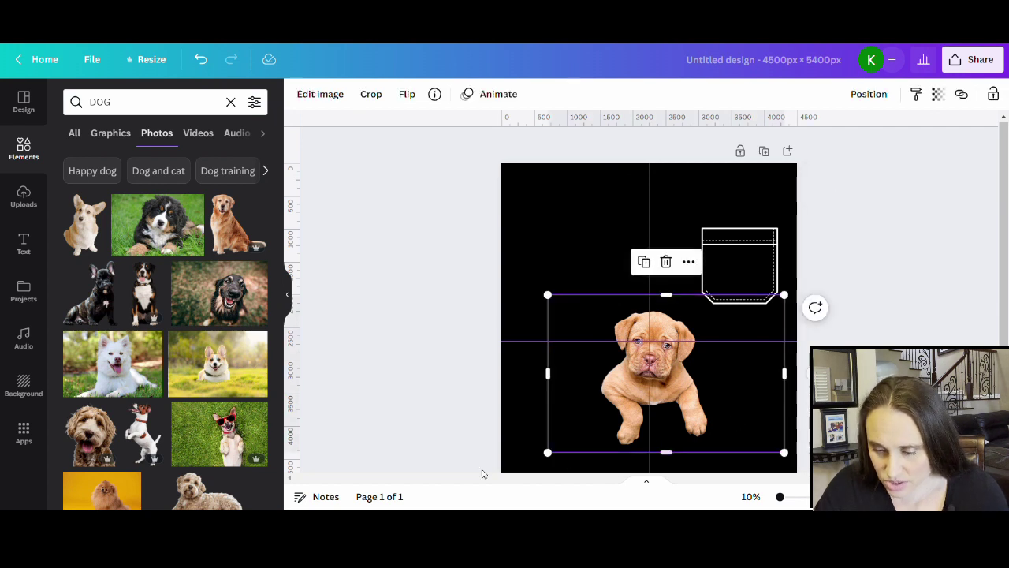
click(339, 95)
key(Escape)
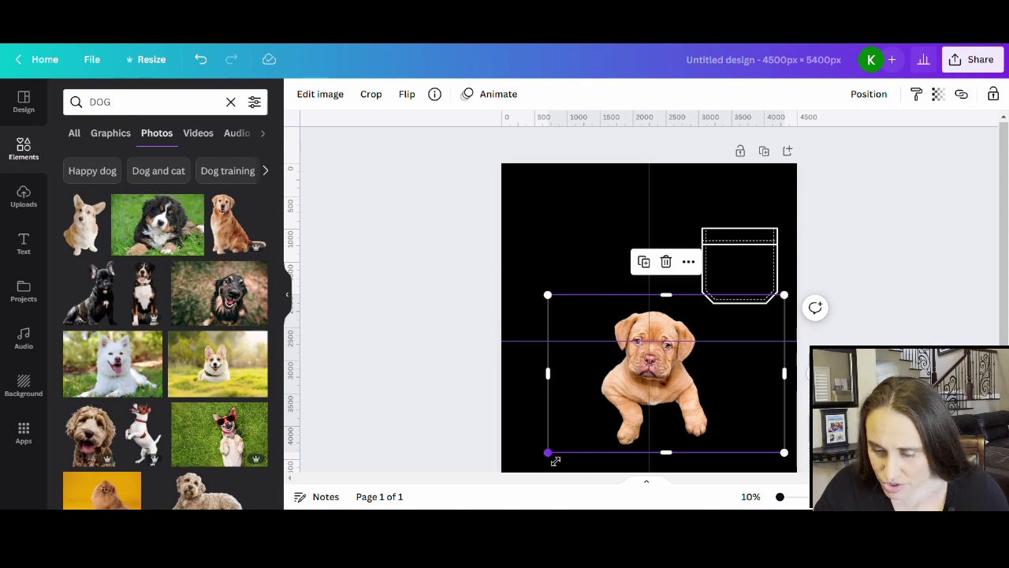
drag(547, 453, 653, 382)
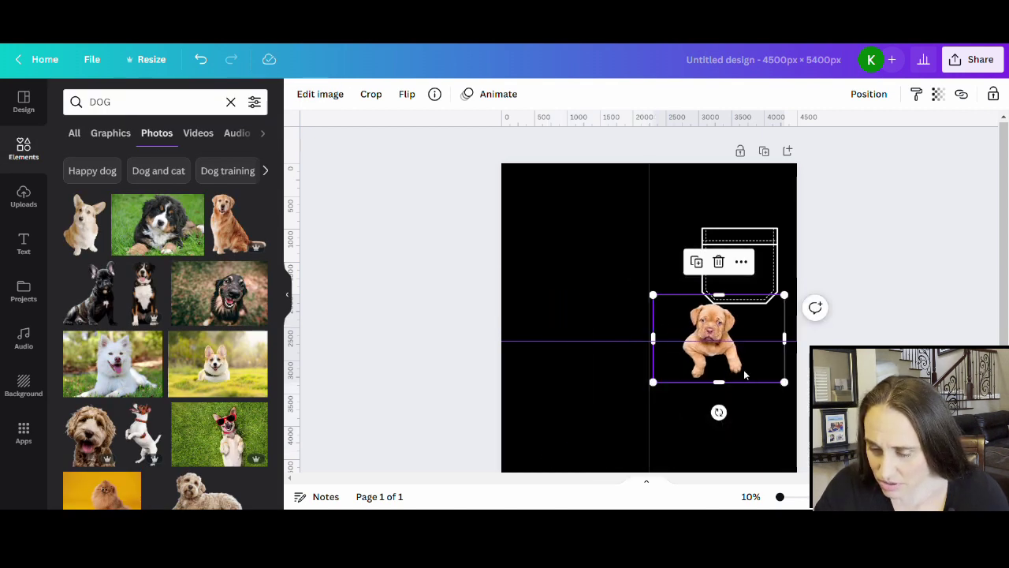
drag(744, 375, 779, 248)
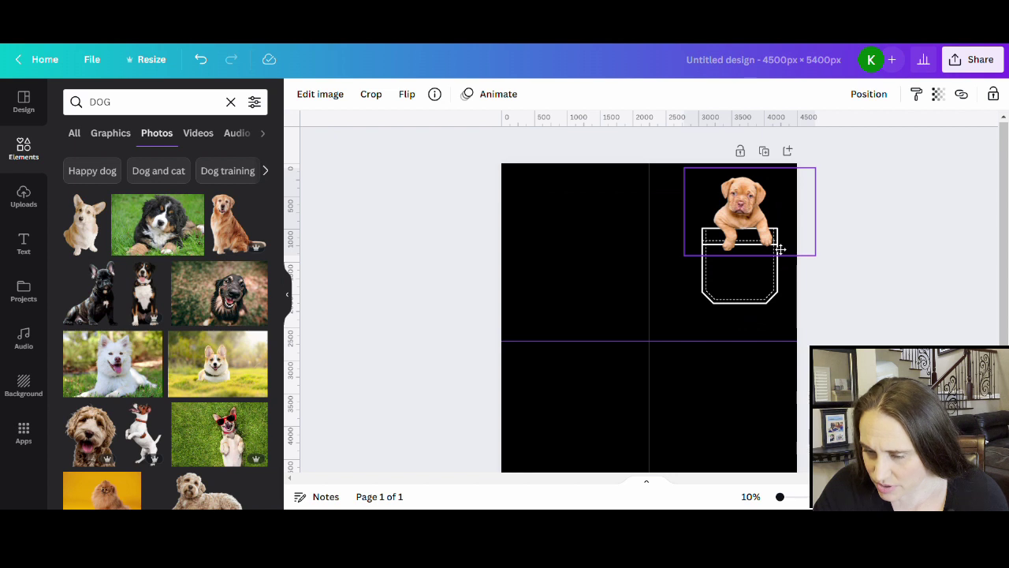
drag(780, 248, 777, 249)
click(834, 283)
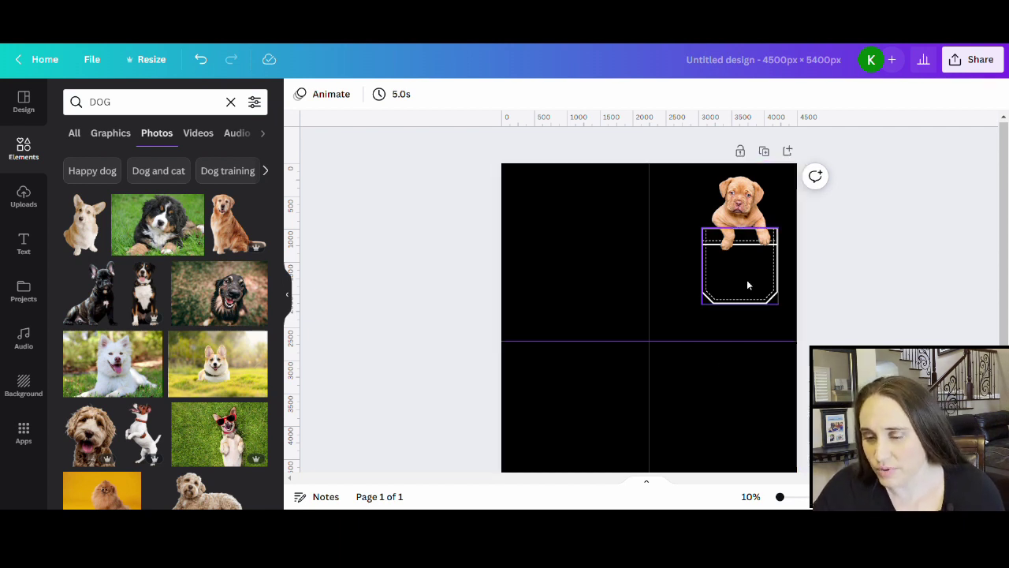
scroll(108, 387, down, 1)
scroll(108, 389, down, 5)
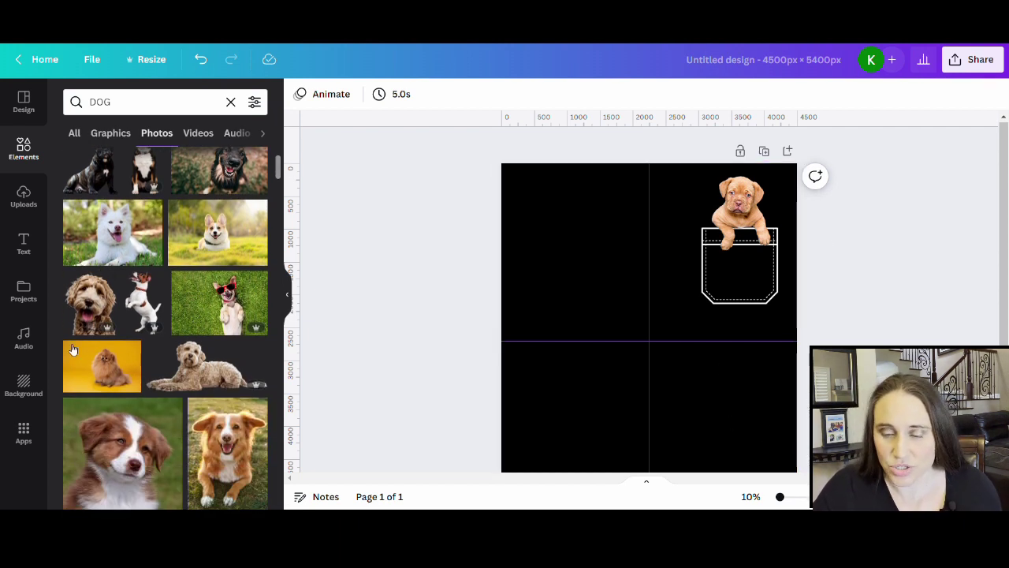
scroll(142, 325, down, 1)
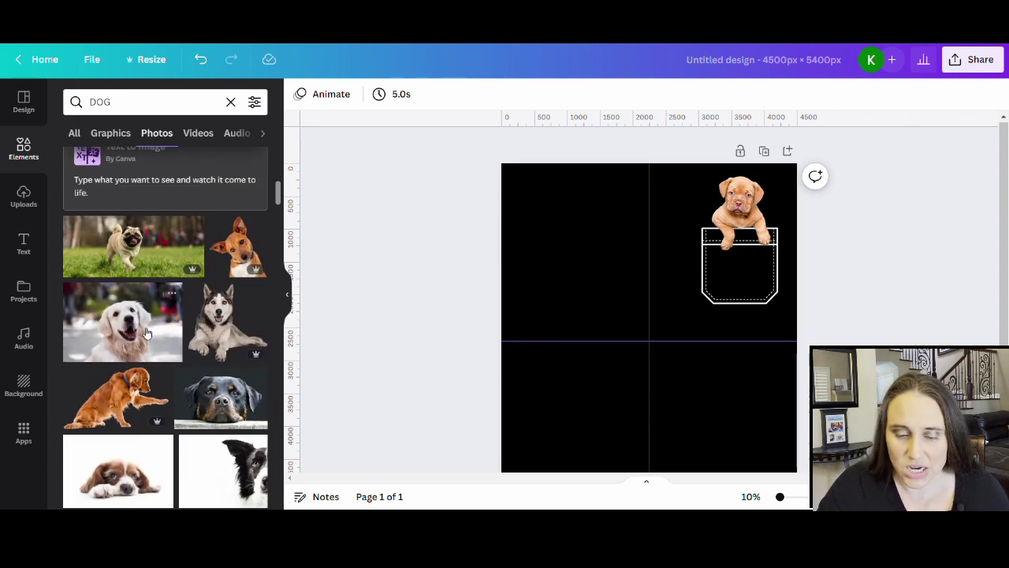
scroll(144, 323, down, 10)
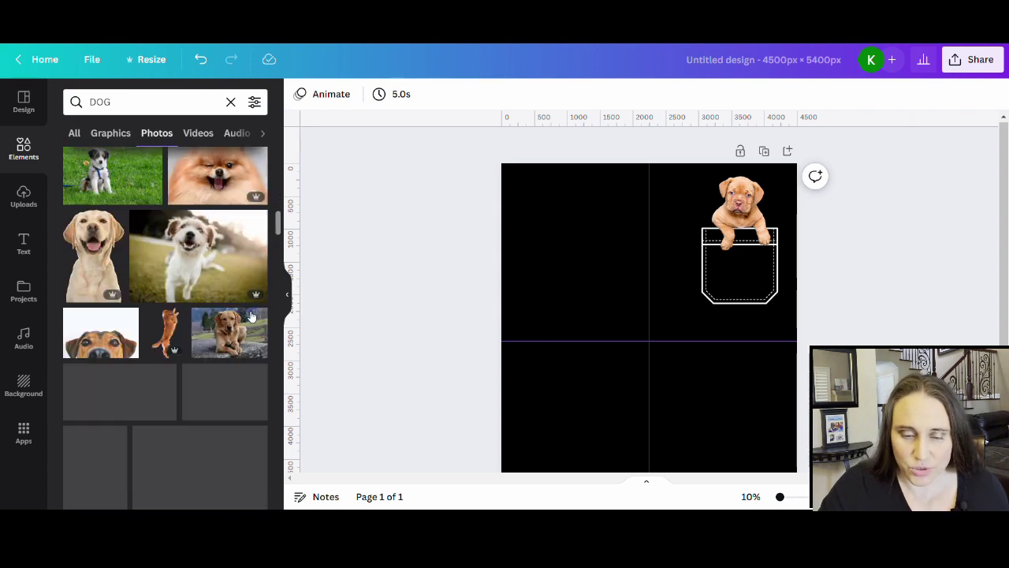
scroll(227, 383, down, 10)
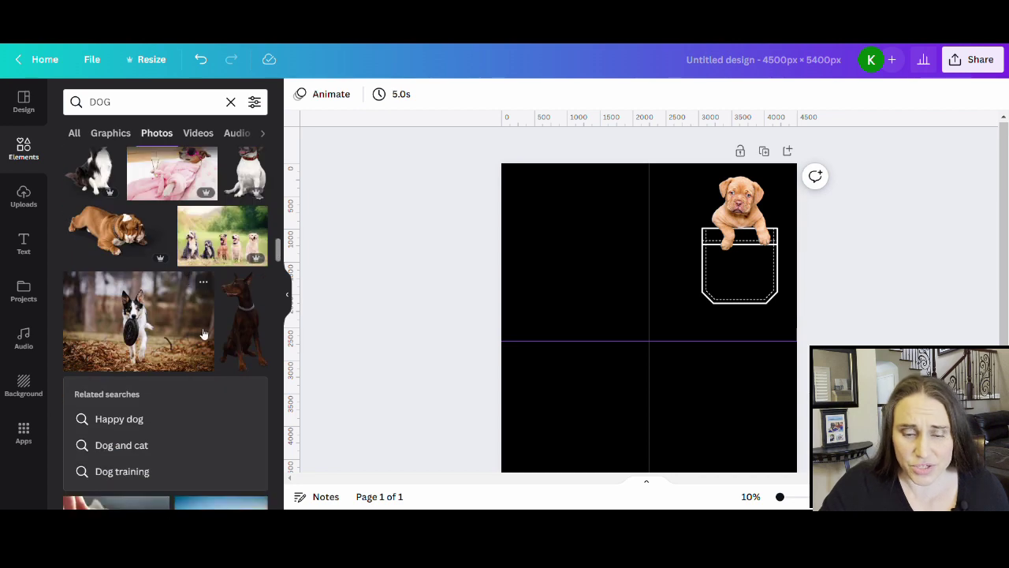
scroll(158, 331, down, 8)
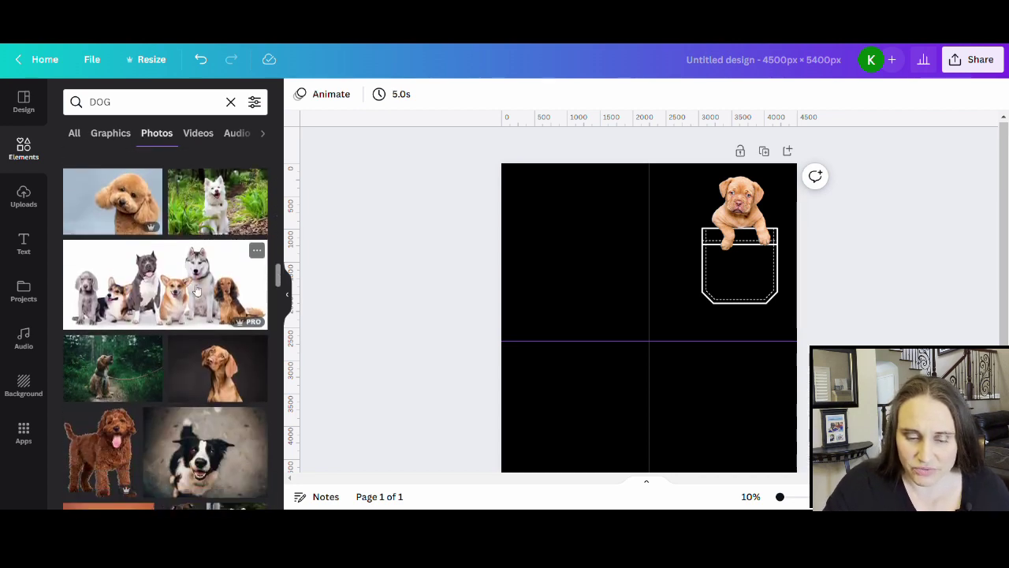
scroll(190, 274, down, 7)
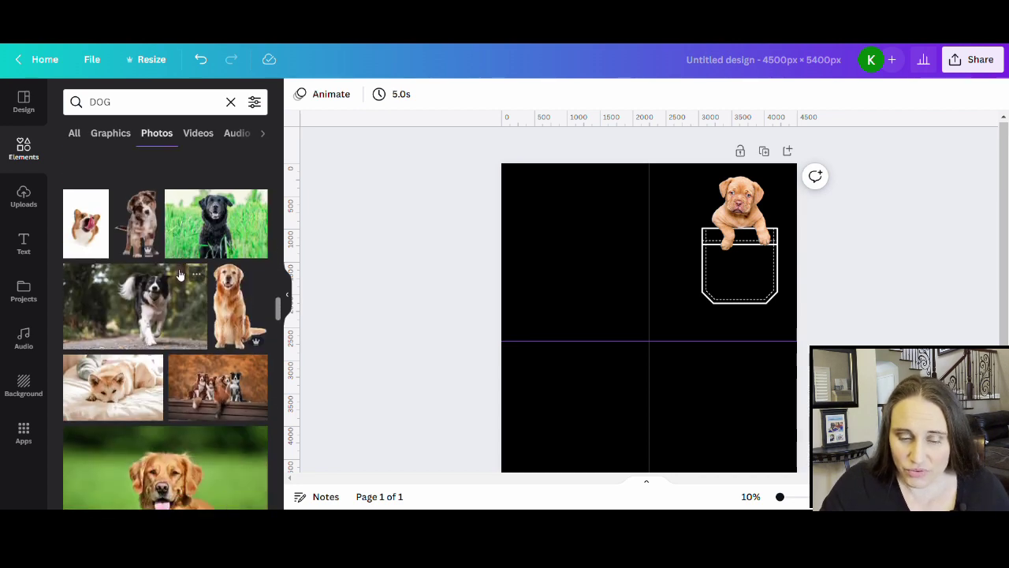
scroll(178, 278, down, 3)
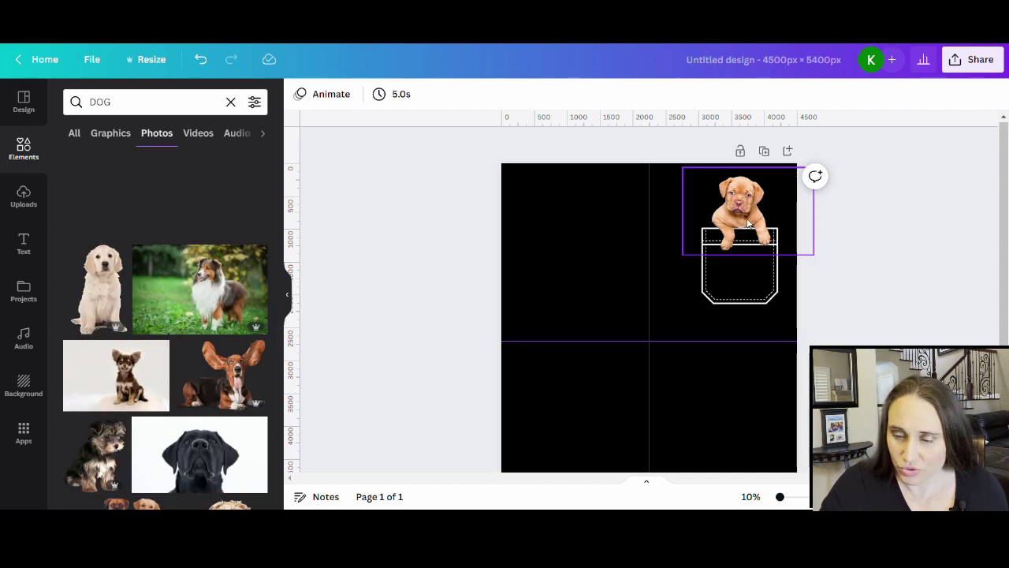
scroll(125, 327, down, 1)
scroll(124, 327, down, 5)
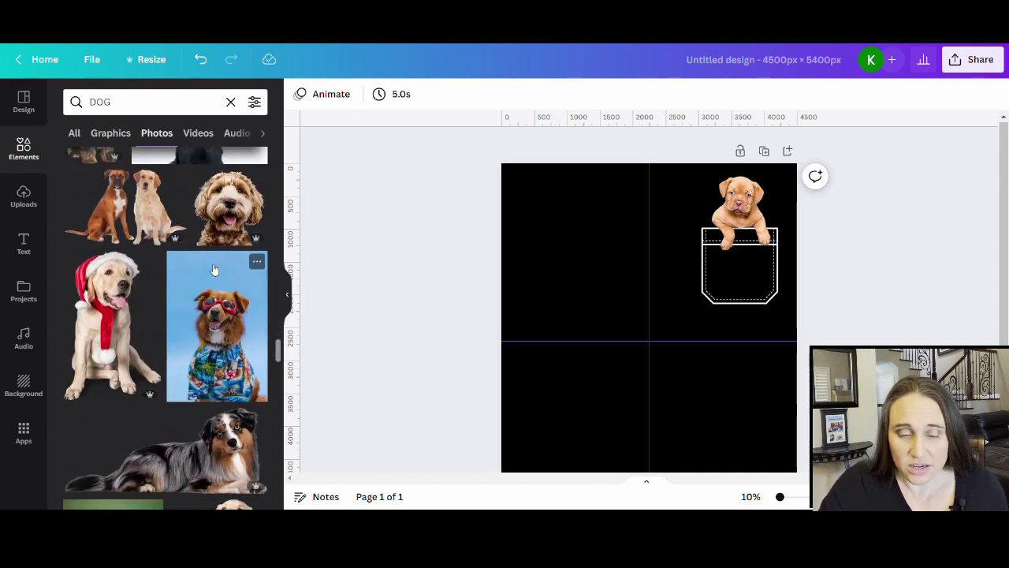
scroll(171, 295, down, 10)
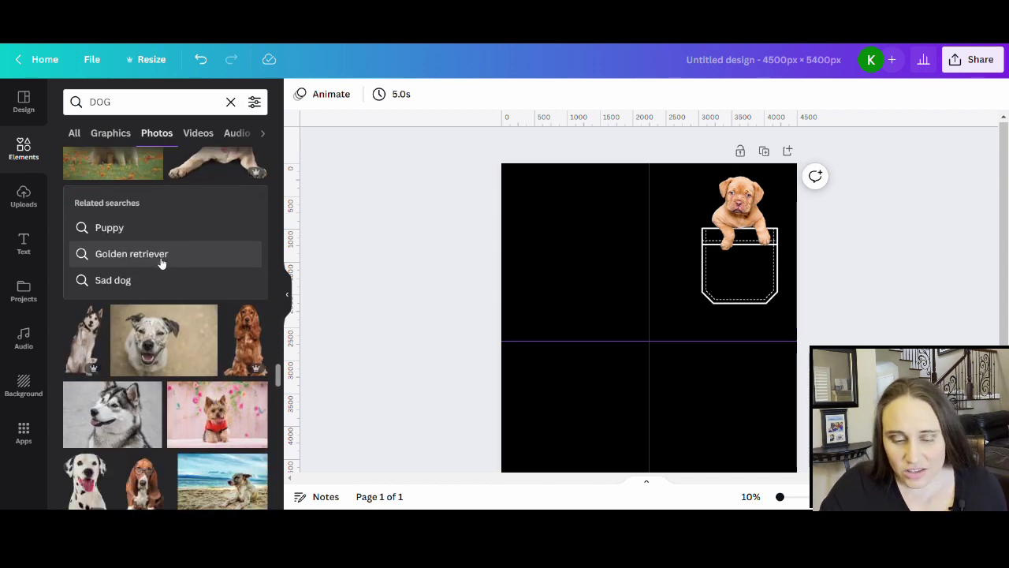
scroll(150, 287, down, 10)
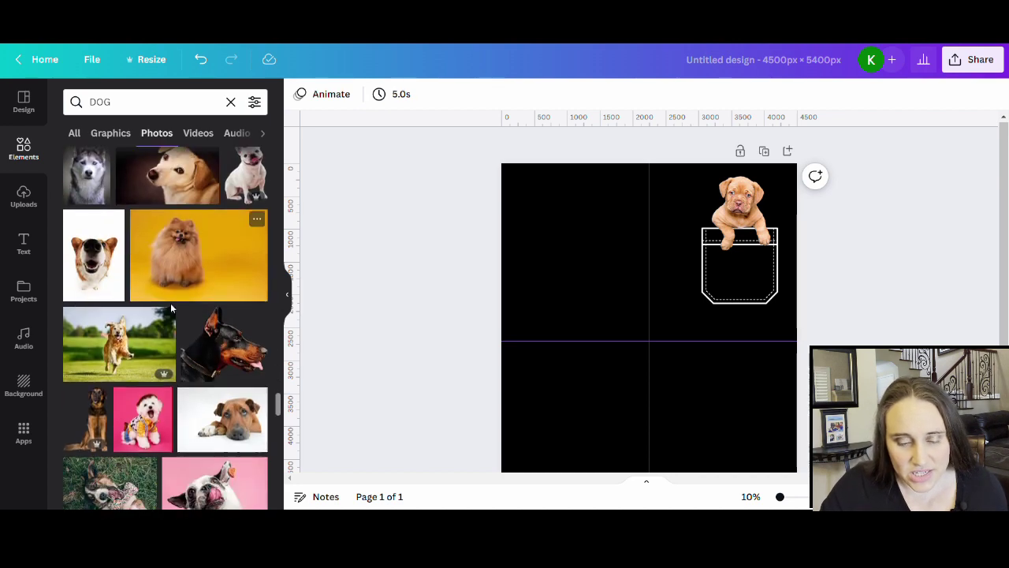
scroll(176, 312, down, 10)
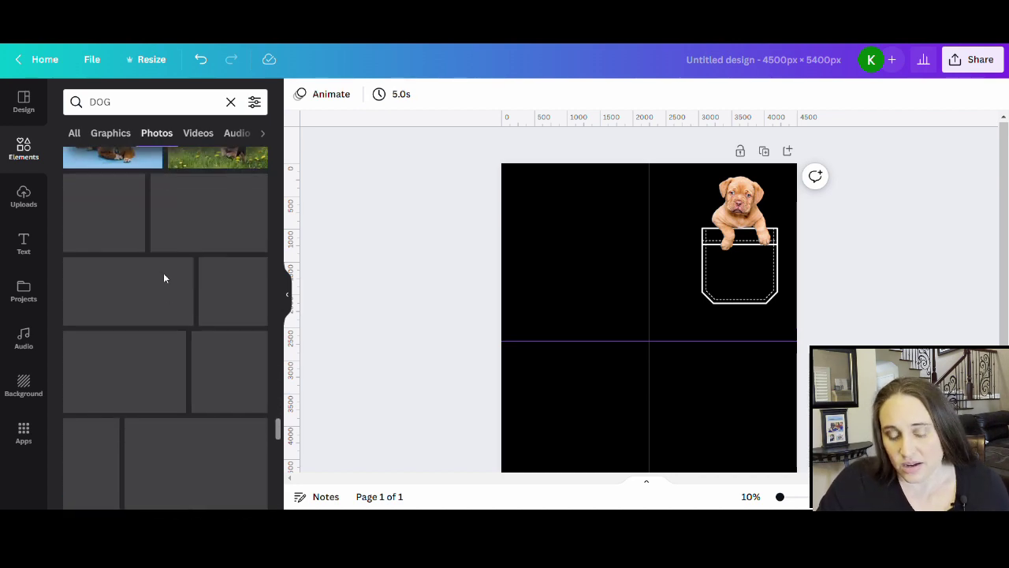
scroll(165, 261, down, 8)
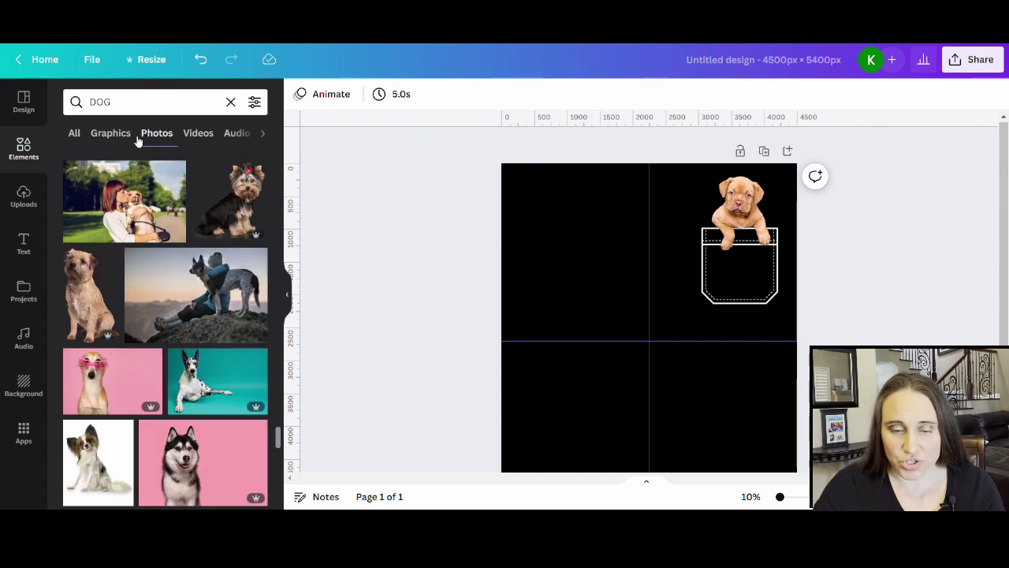
scroll(166, 262, down, 5)
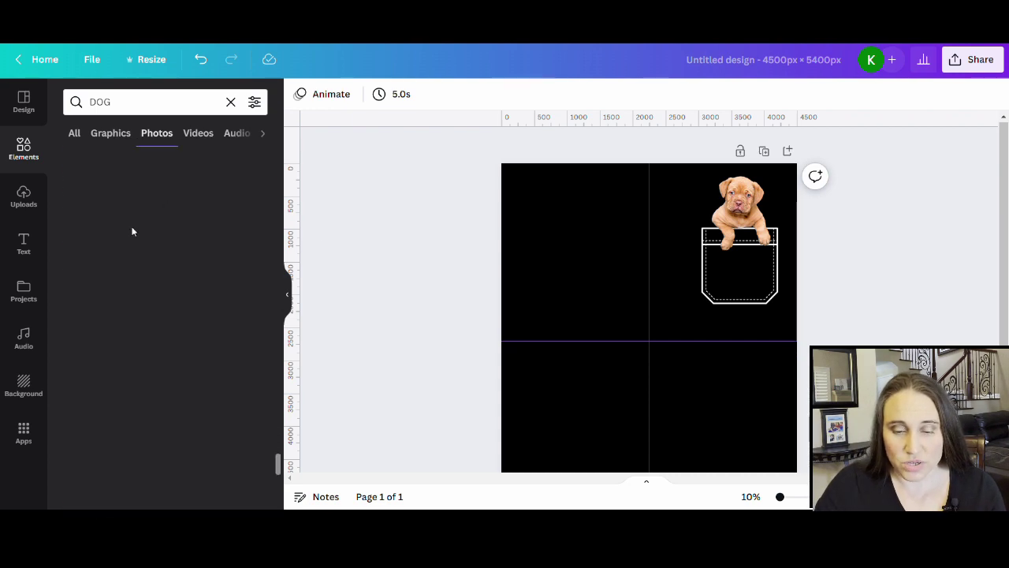
scroll(156, 260, down, 10)
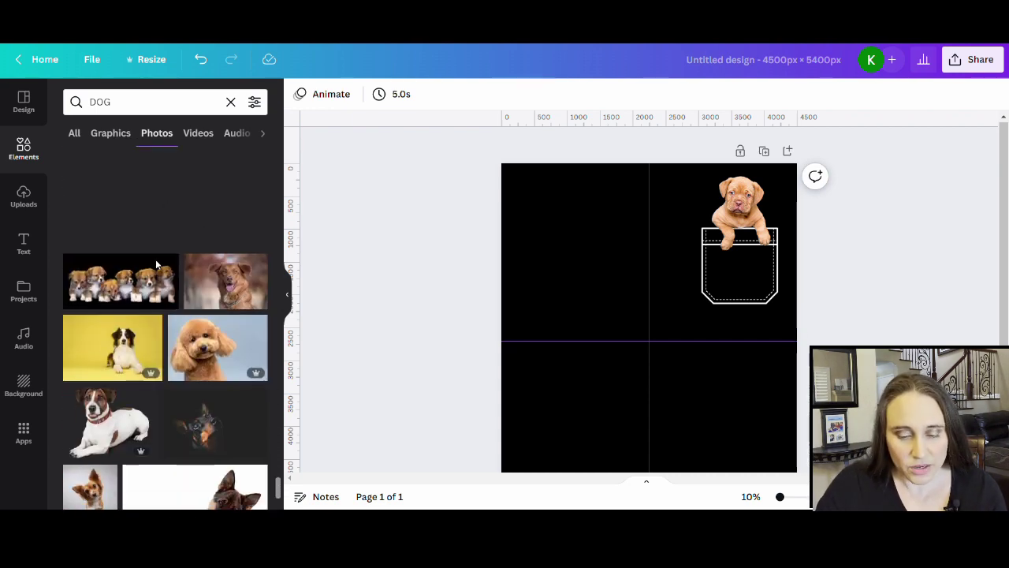
scroll(160, 266, down, 3)
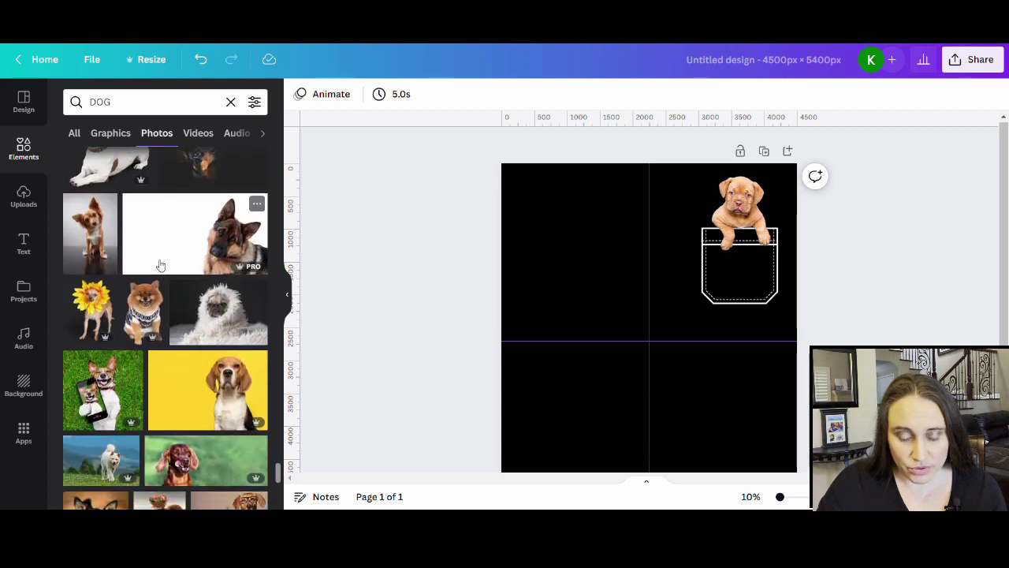
scroll(162, 268, down, 1)
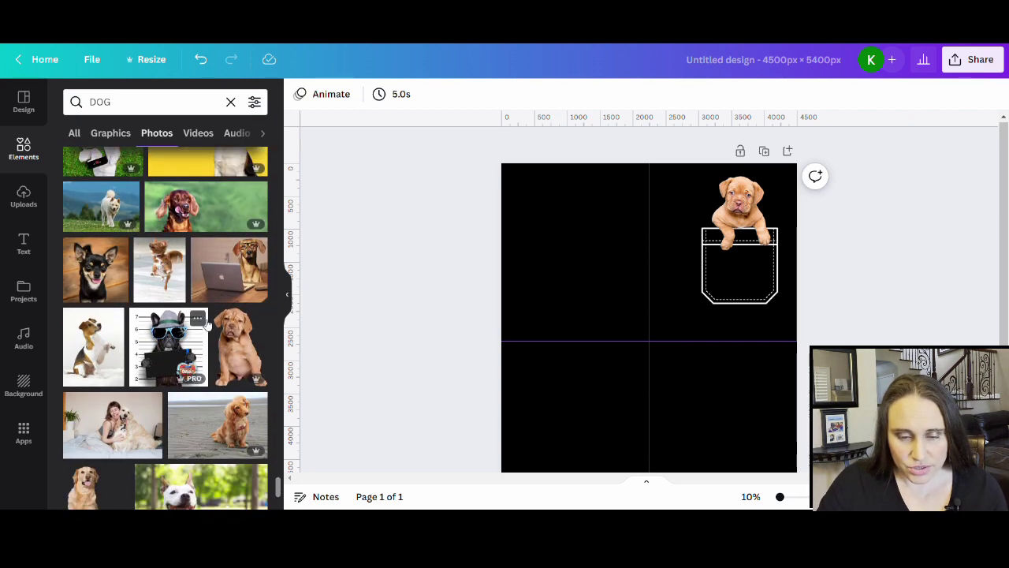
scroll(204, 315, down, 2)
scroll(202, 335, down, 6)
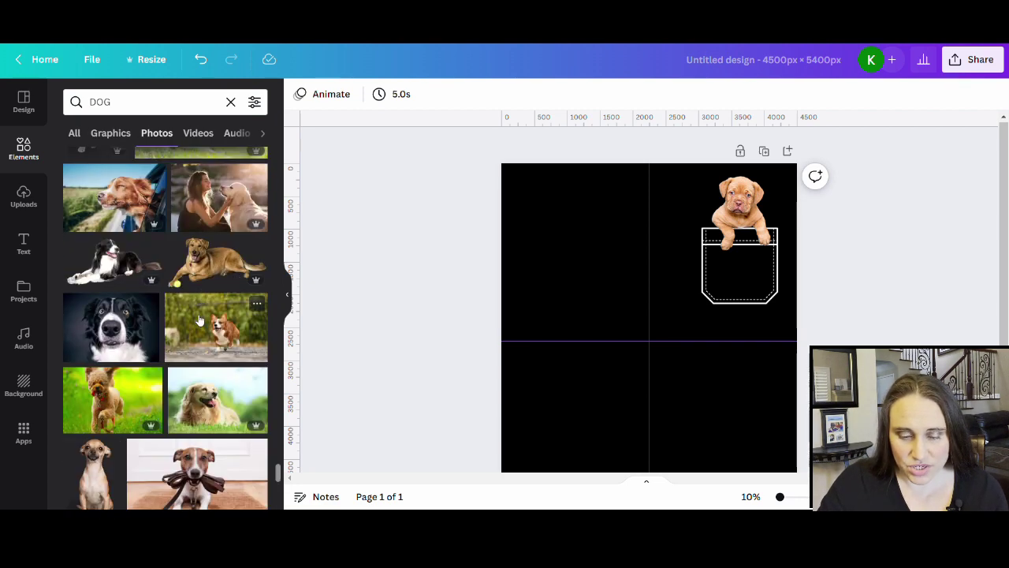
scroll(200, 316, down, 7)
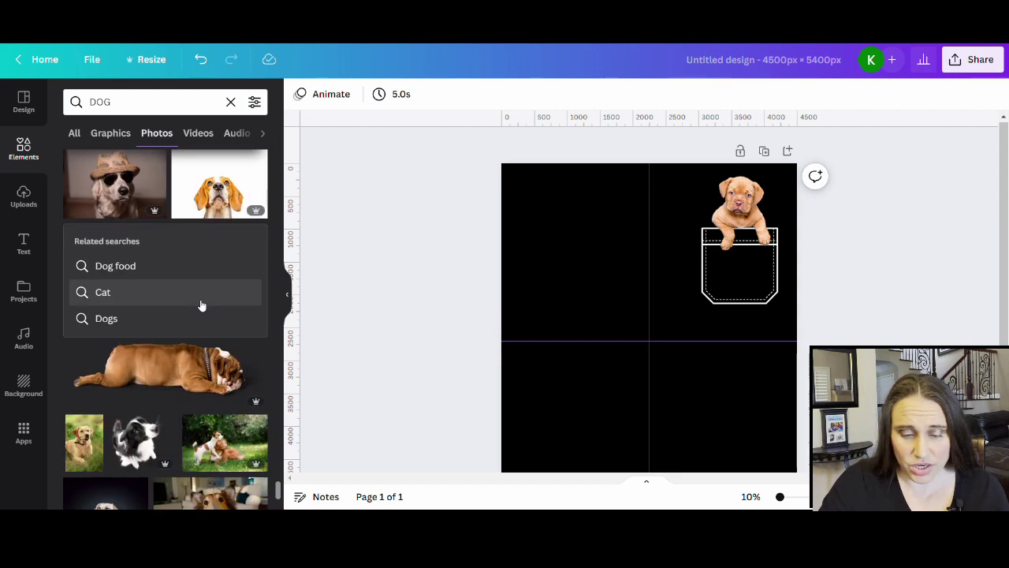
scroll(208, 331, down, 6)
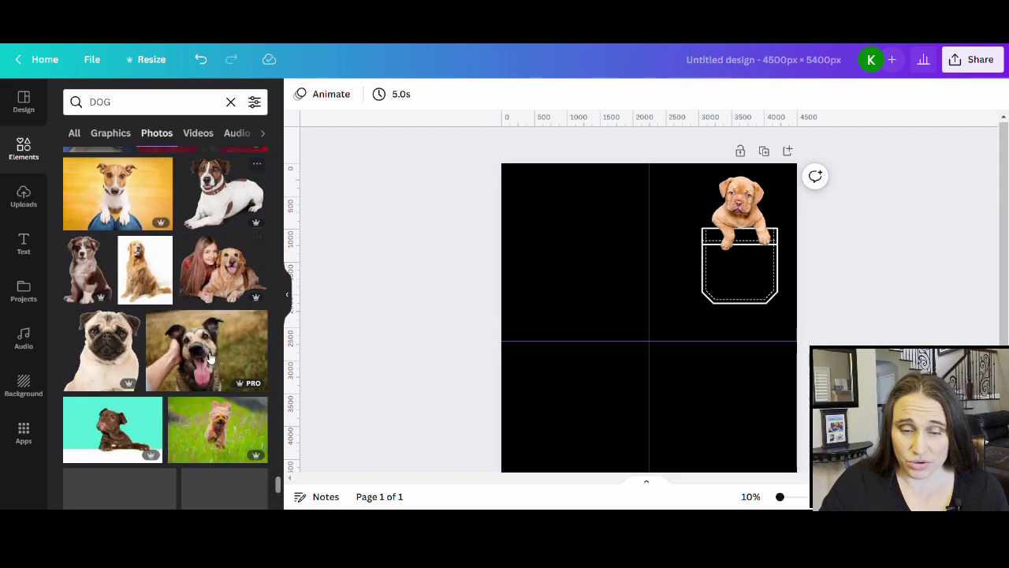
scroll(209, 346, down, 6)
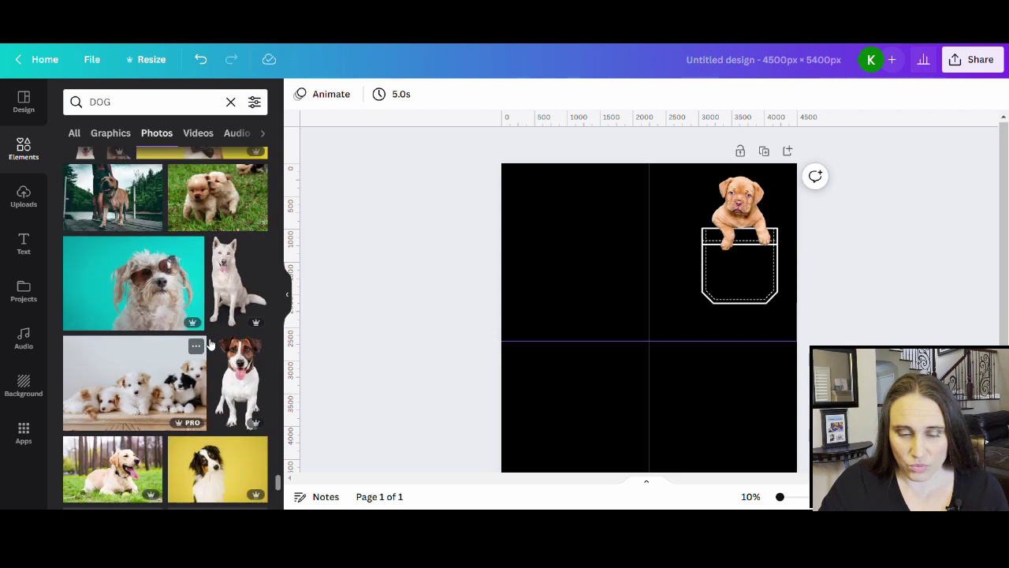
scroll(205, 337, down, 8)
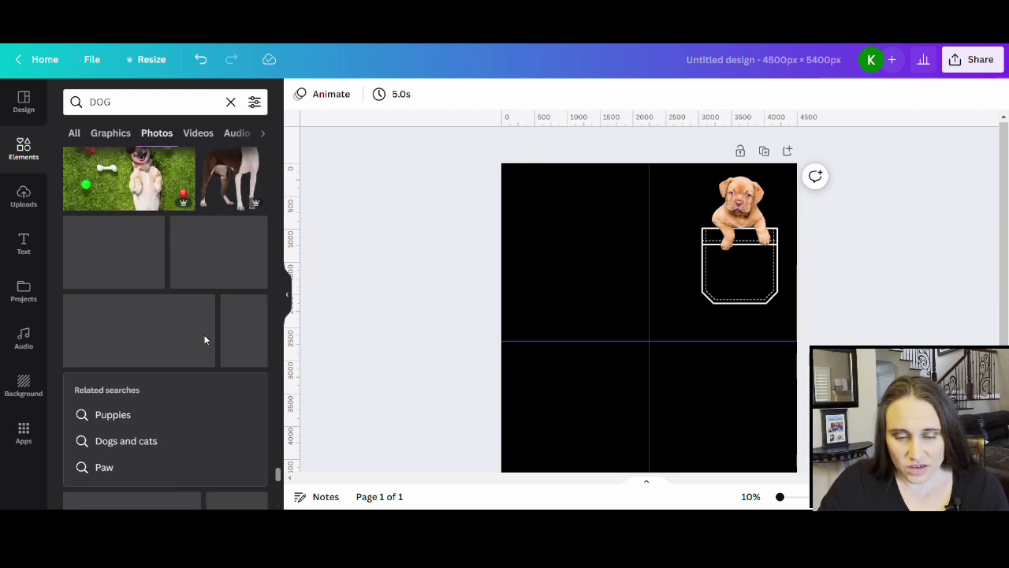
Step: Search Elements for 'PIG', add the pig-on-fence photo, and open its image effects
click(142, 108)
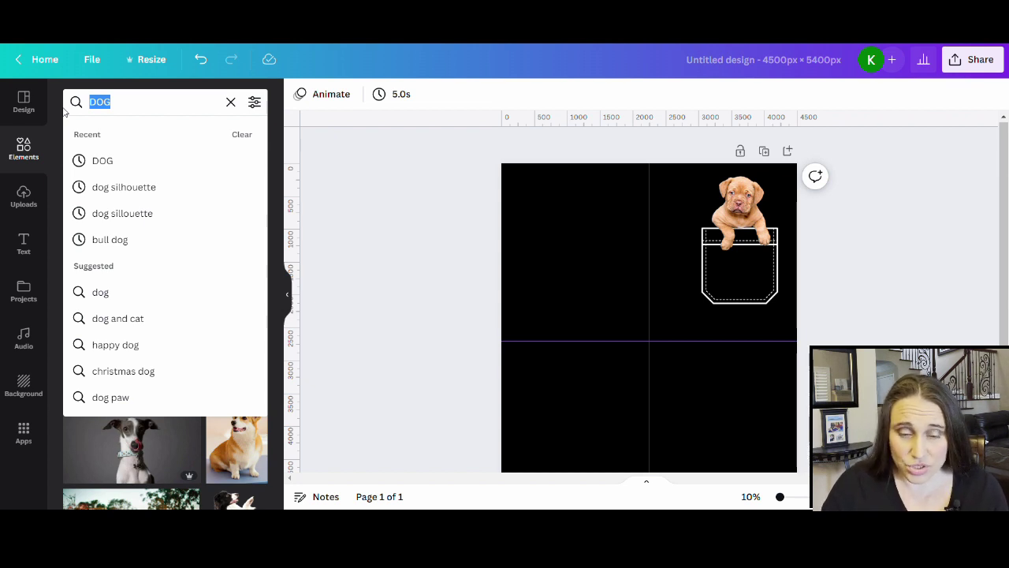
text(PIG)
key(Return)
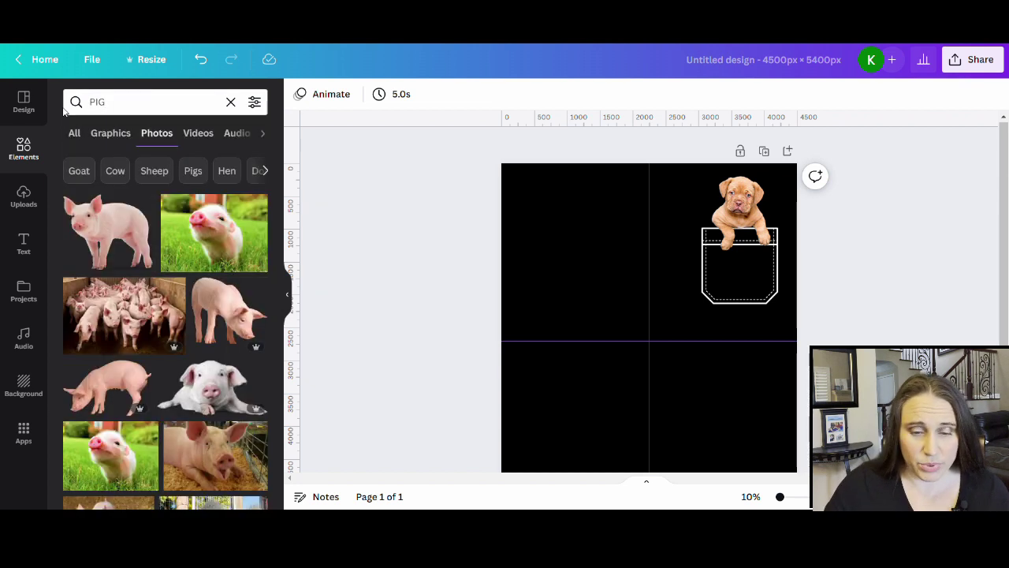
scroll(193, 289, down, 5)
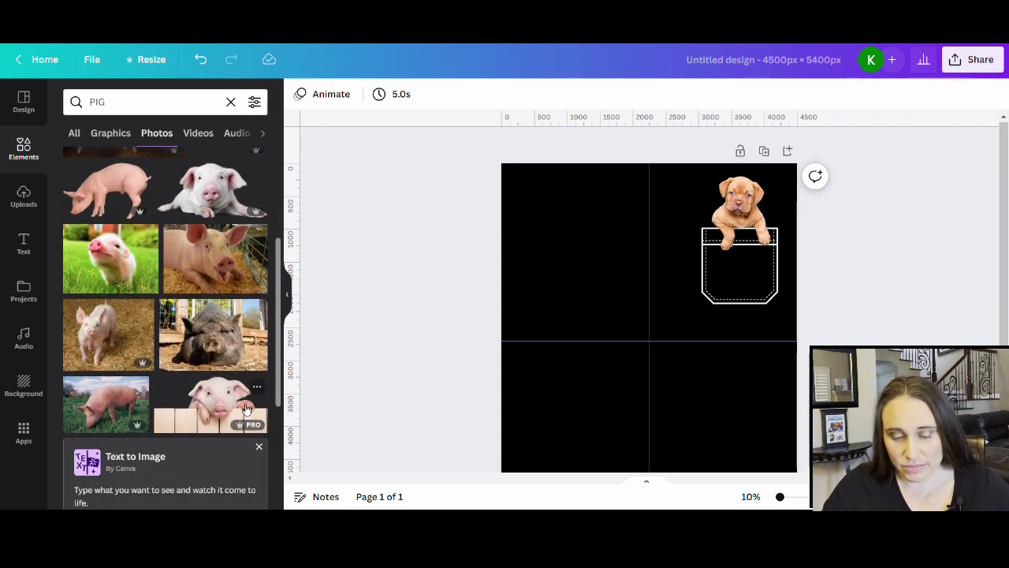
click(211, 411)
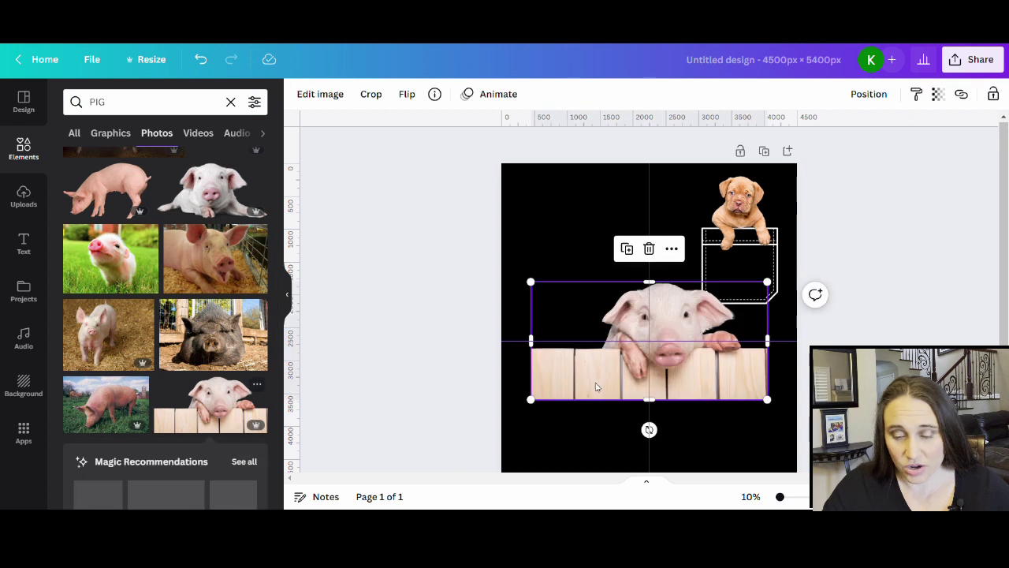
scroll(236, 425, down, 1)
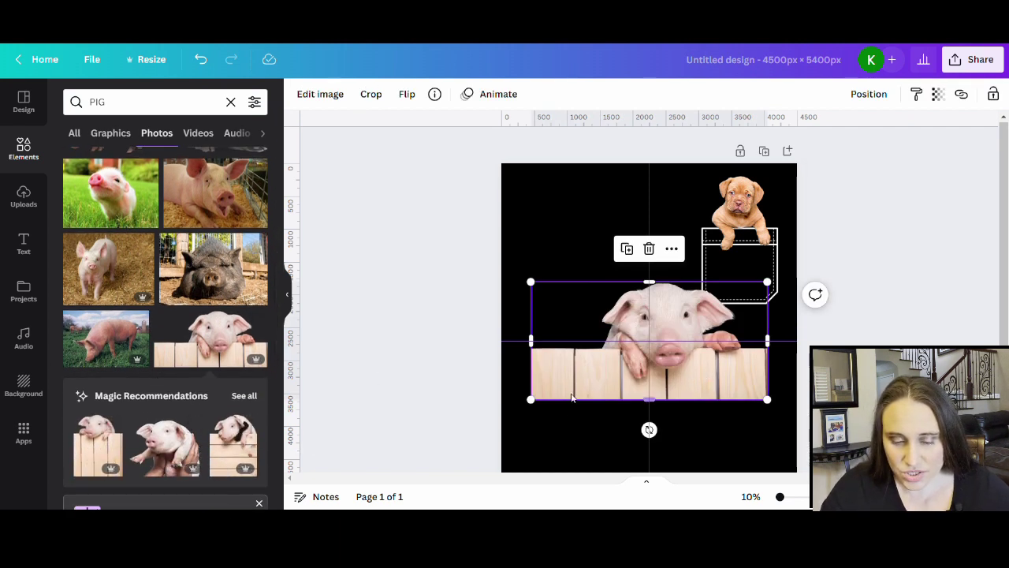
click(335, 100)
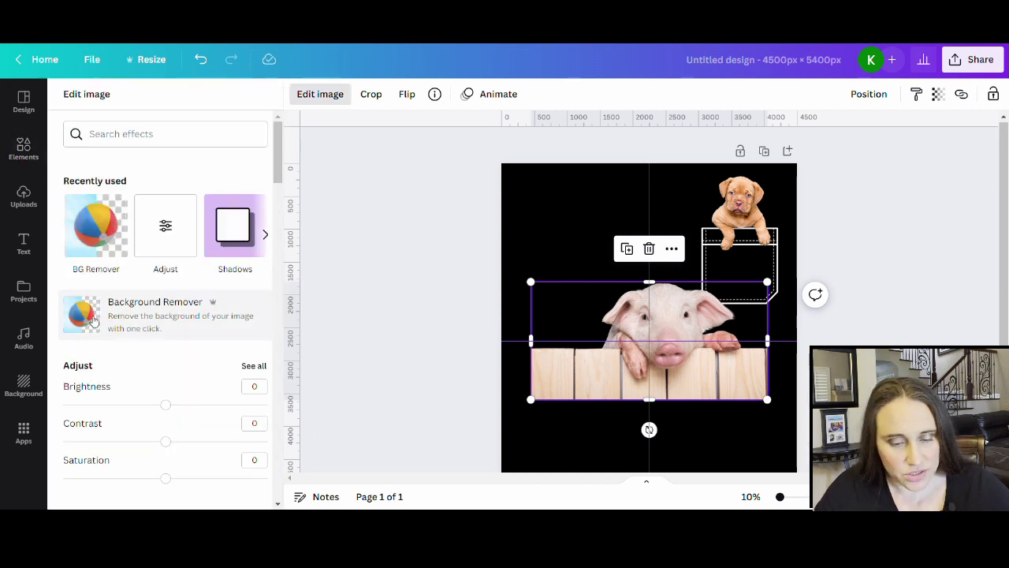
Step: Remove the pig photo's background, then select the Erase brush at size 58
click(115, 345)
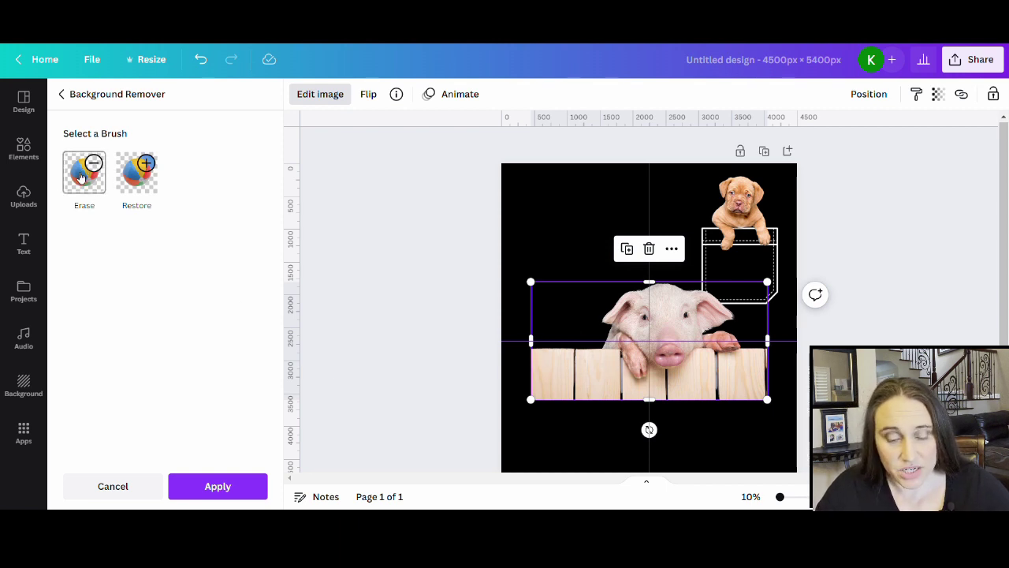
click(80, 177)
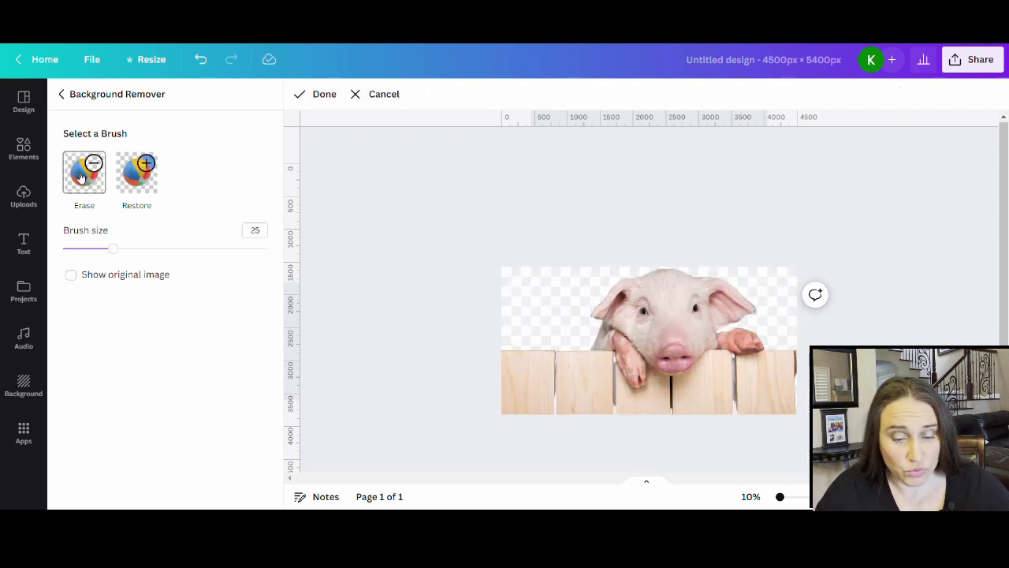
click(181, 248)
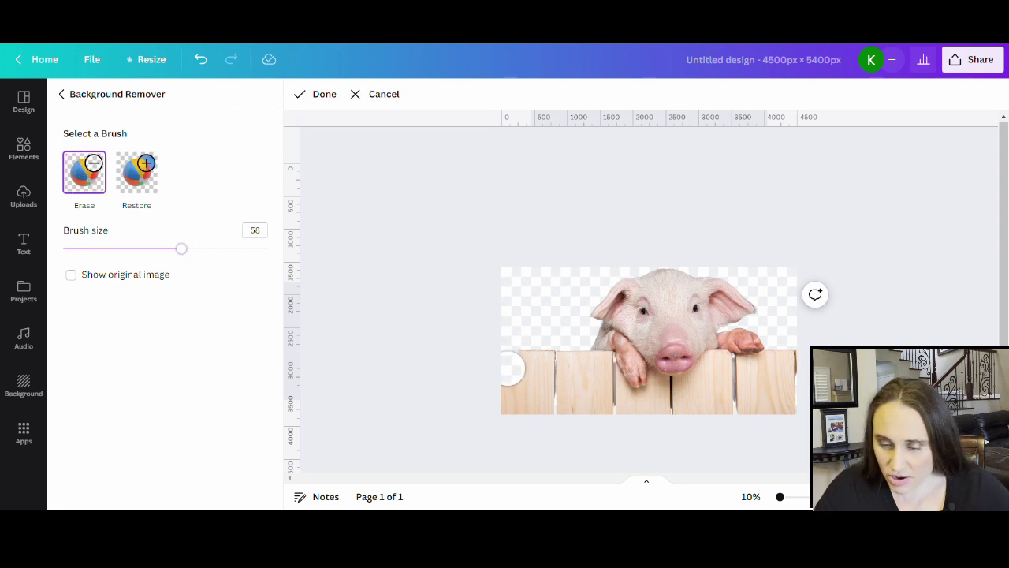
Step: Erase the fence planks from the pig cut-out and lower the brush size to about 30
mouse_move(511, 368)
mouse_down()
mouse_move(525, 410)
mouse_move(532, 337)
mouse_move(551, 408)
mouse_move(562, 416)
mouse_move(571, 352)
mouse_move(636, 408)
mouse_move(794, 410)
mouse_move(795, 365)
mouse_move(754, 417)
mouse_move(666, 428)
mouse_move(589, 414)
mouse_move(587, 394)
mouse_move(654, 406)
mouse_move(717, 370)
mouse_move(717, 390)
mouse_move(773, 379)
mouse_move(778, 354)
mouse_move(732, 372)
mouse_up()
drag(156, 251, 123, 248)
Step: Zoom in, erase remnants under the pig's chin and hoof, switch to brush size 5, and finish erasing
drag(802, 499, 808, 497)
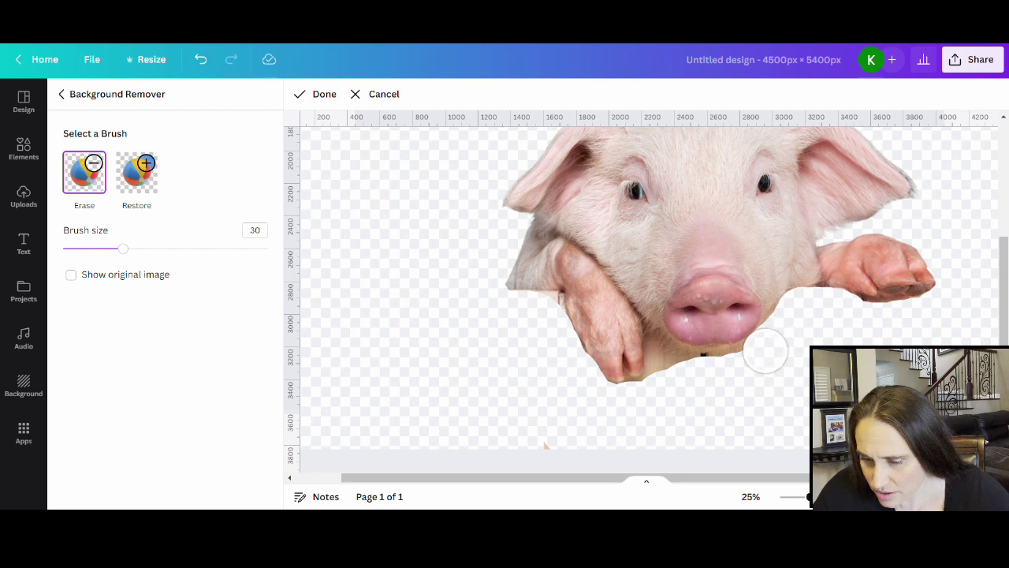
drag(726, 362, 672, 366)
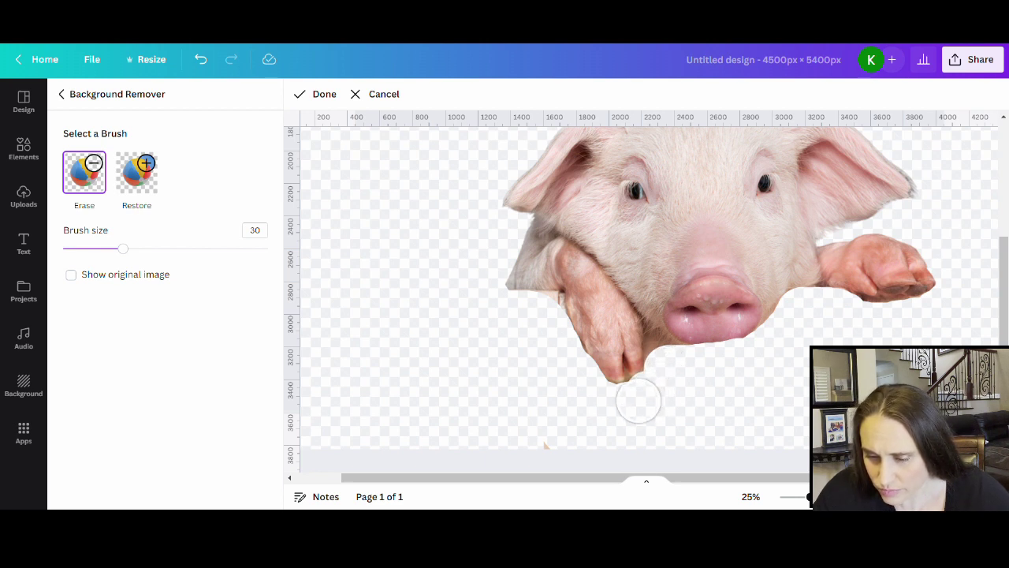
mouse_move(638, 401)
mouse_down()
mouse_move(598, 398)
mouse_move(635, 398)
mouse_up()
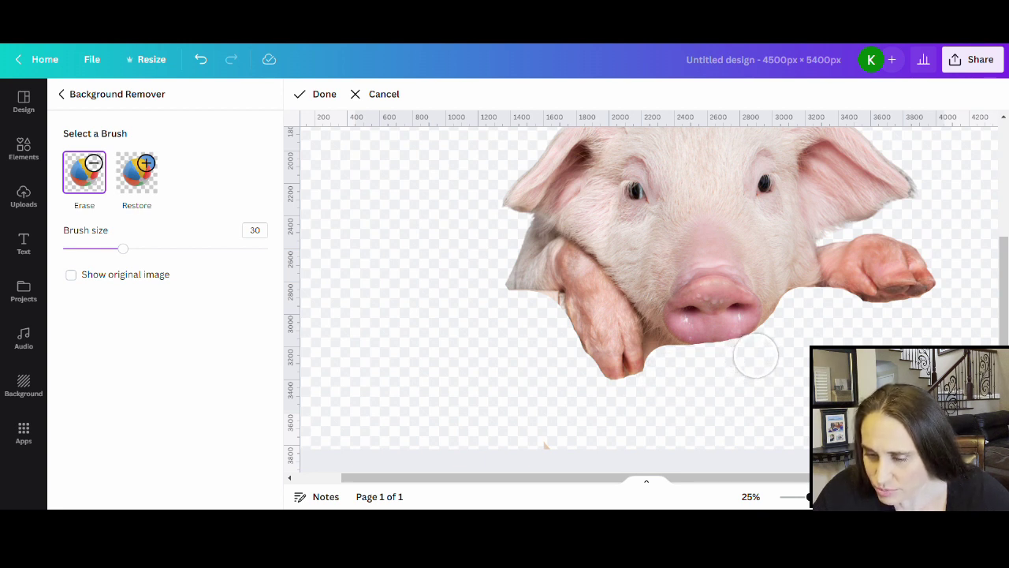
click(70, 249)
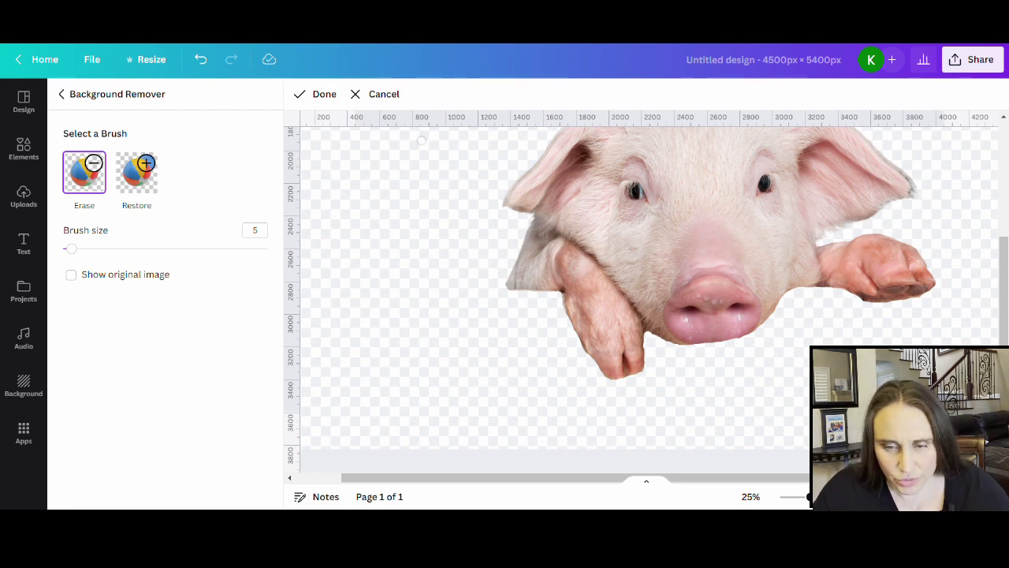
click(323, 95)
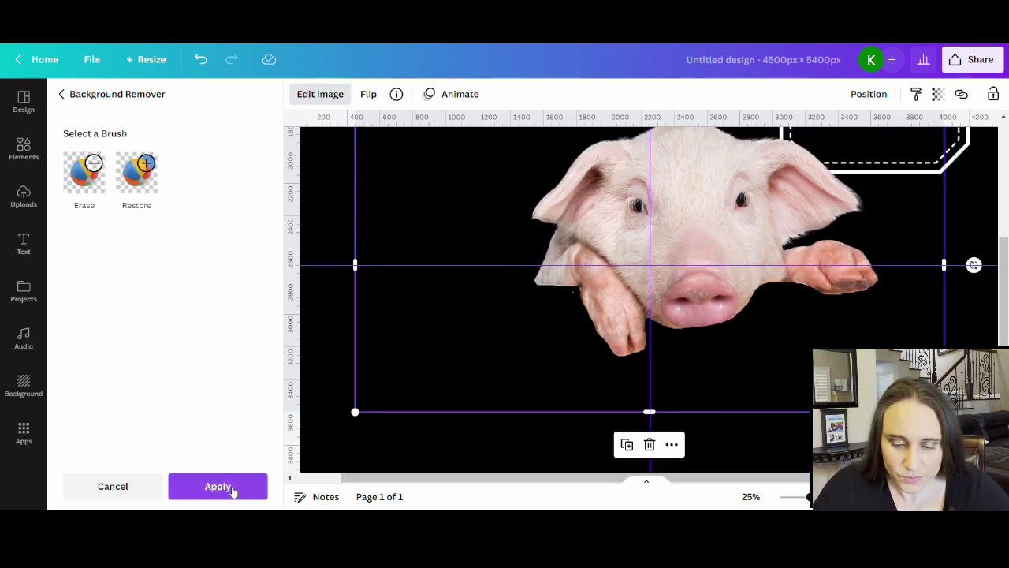
Step: Apply the pig's background removal and move the puppy to the page's top-left
click(234, 491)
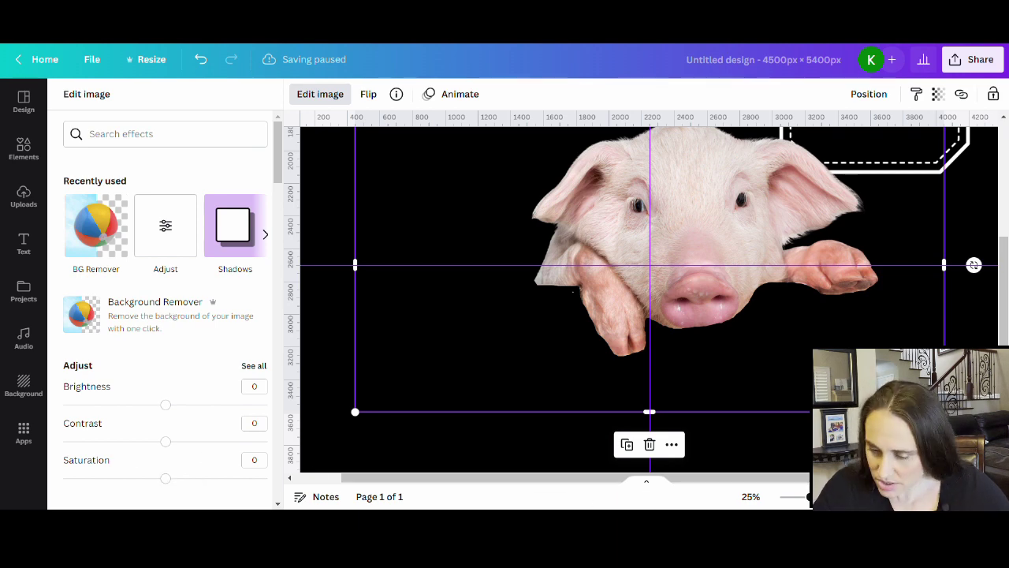
key(ctrl+minus)
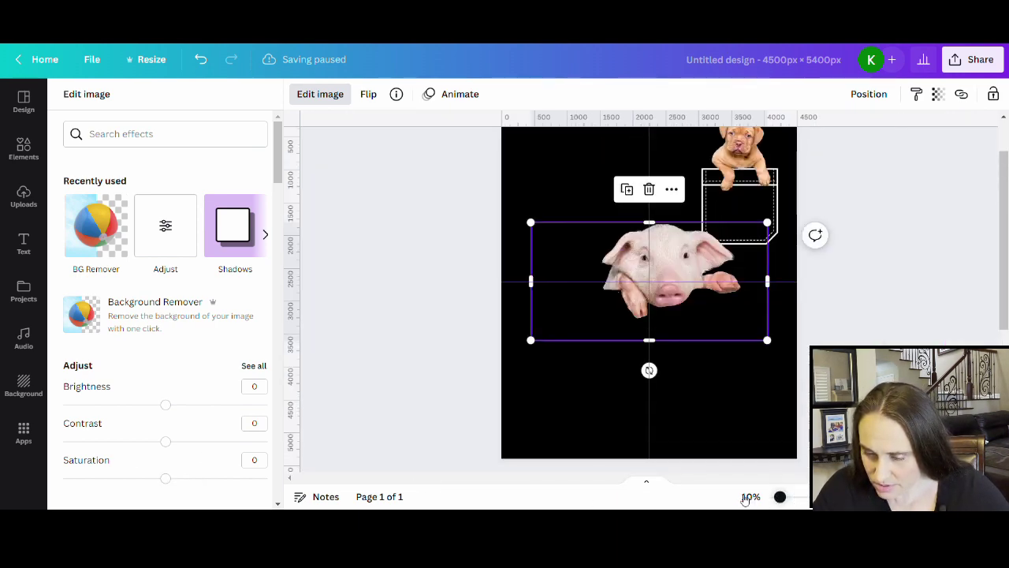
scroll(789, 199, up, 1)
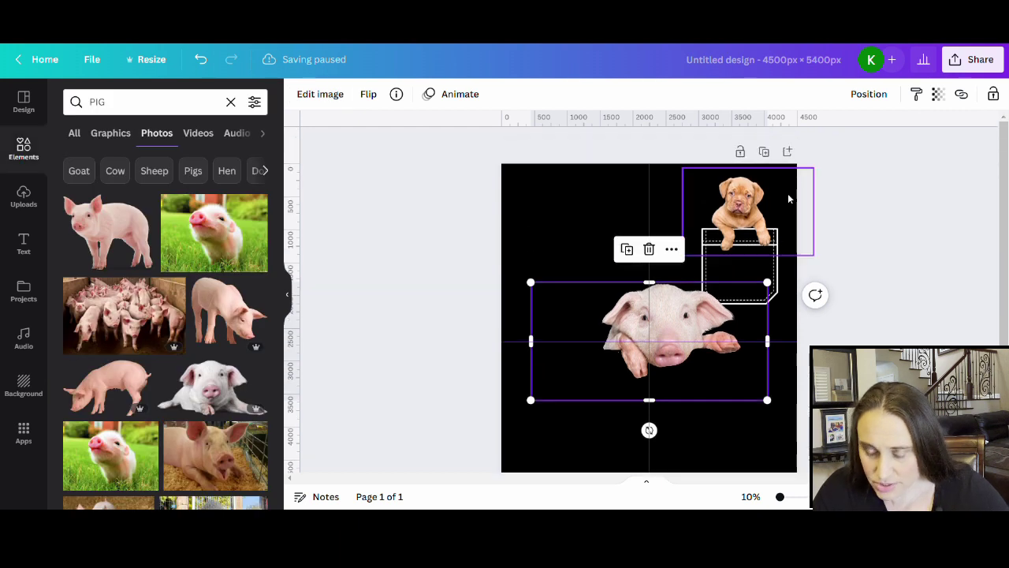
drag(739, 203, 567, 208)
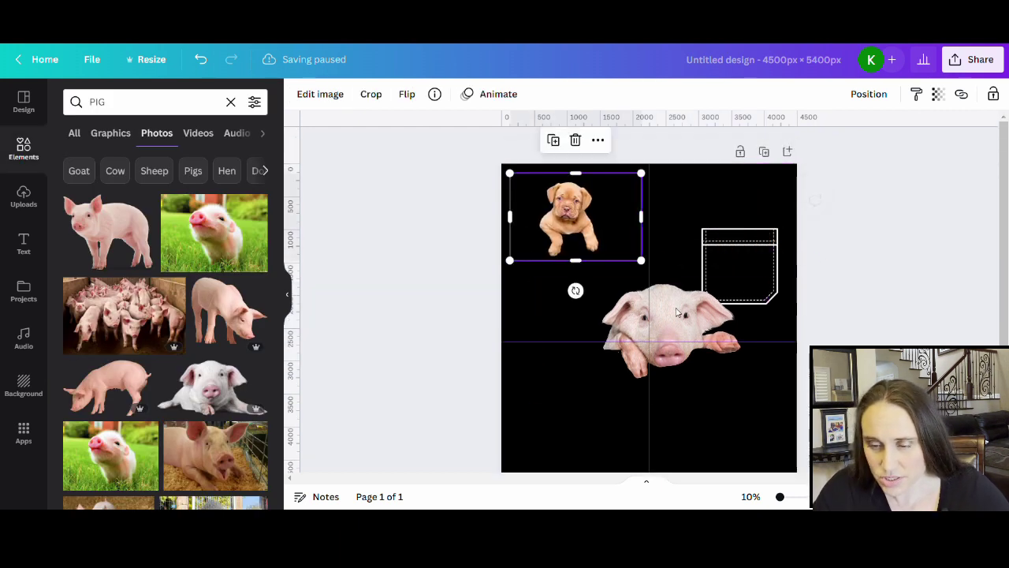
Step: Shrink the pig to about 2,175 × 1,085 and set it peeking over the pocket's top edge
click(710, 374)
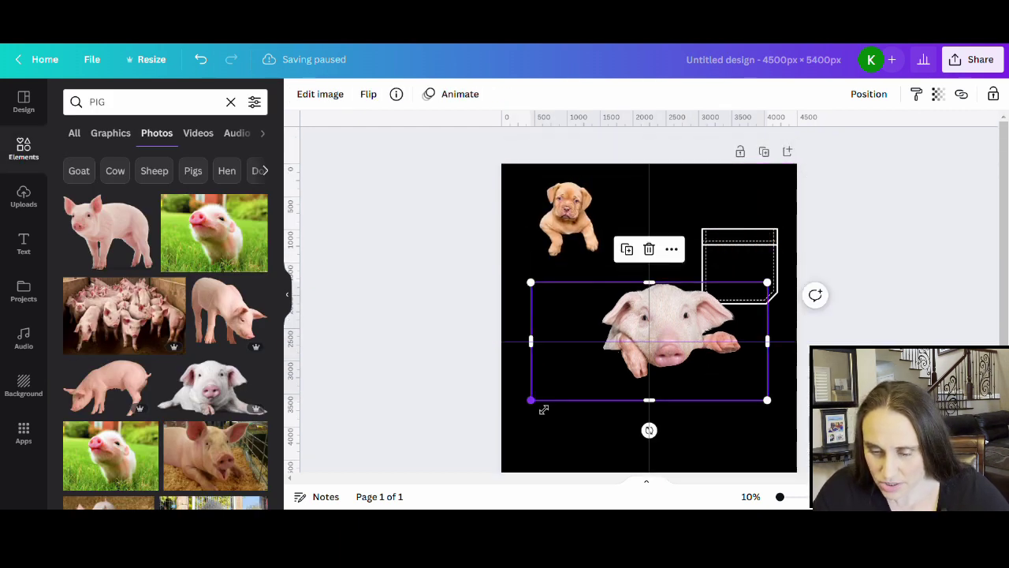
drag(543, 408, 625, 386)
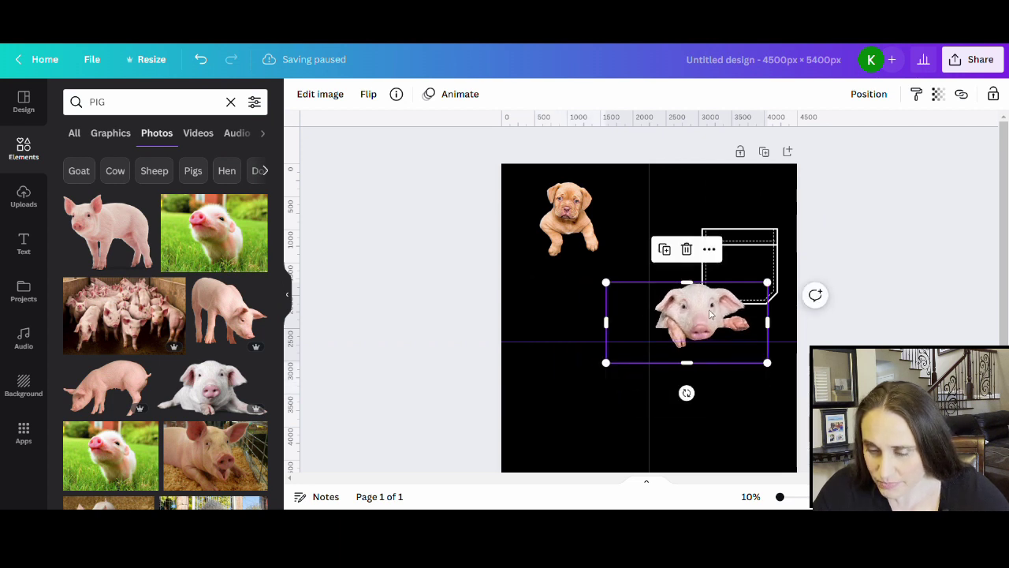
drag(713, 319, 763, 218)
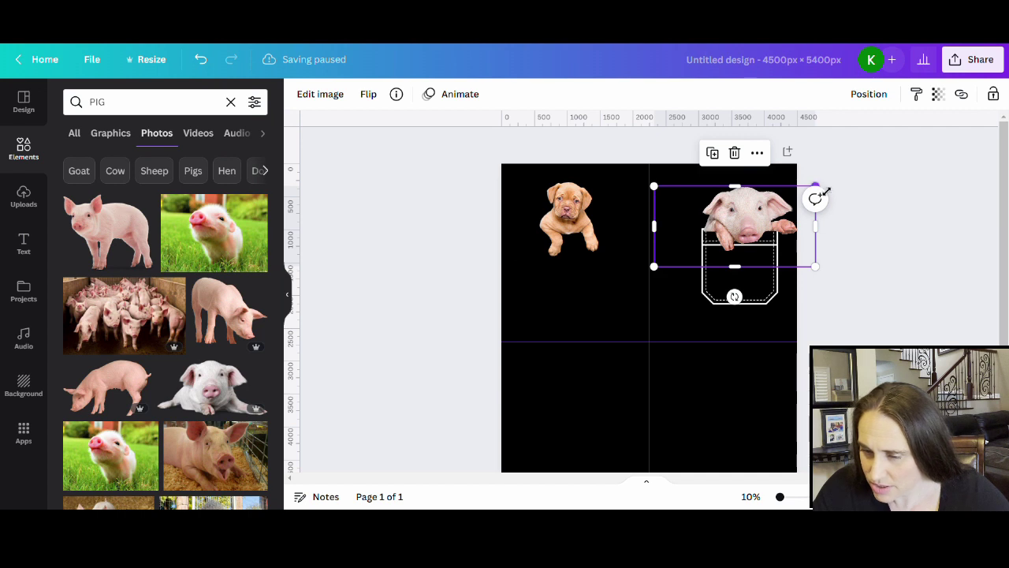
drag(820, 193, 810, 202)
mouse_move(743, 230)
mouse_down()
mouse_move(744, 217)
mouse_move(752, 221)
mouse_up()
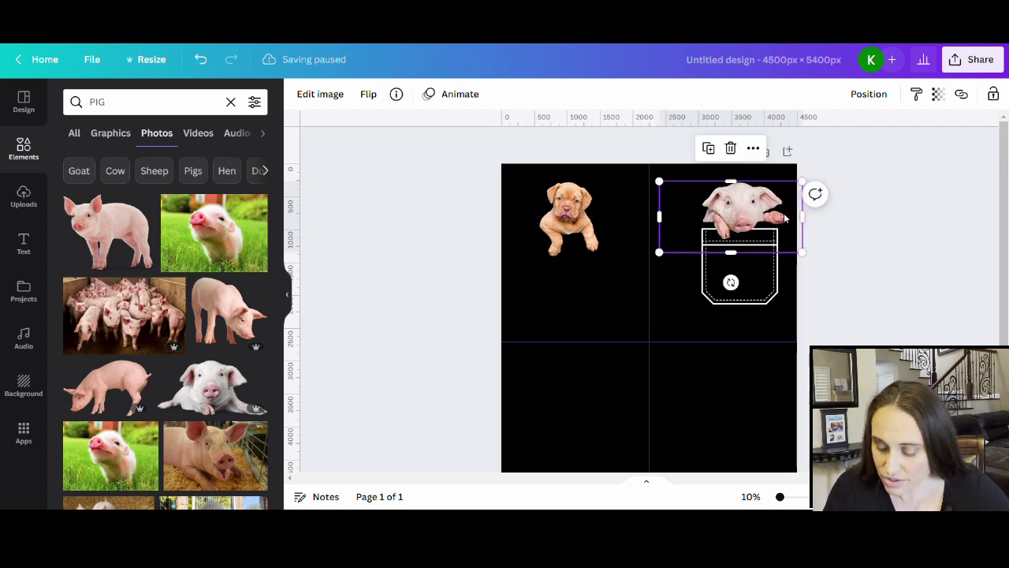
key(Escape)
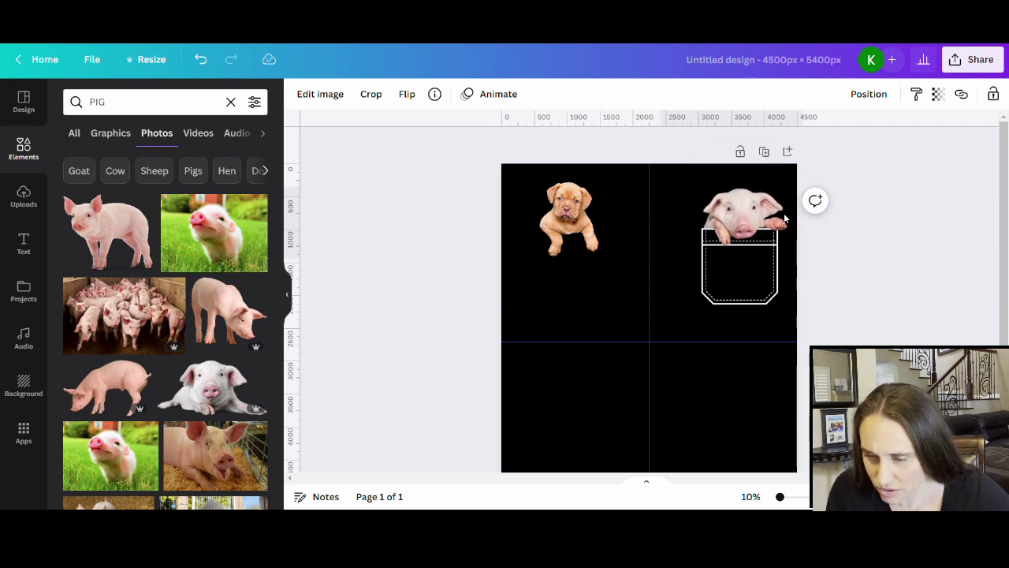
Step: Delete the puppy image from the design
click(783, 213)
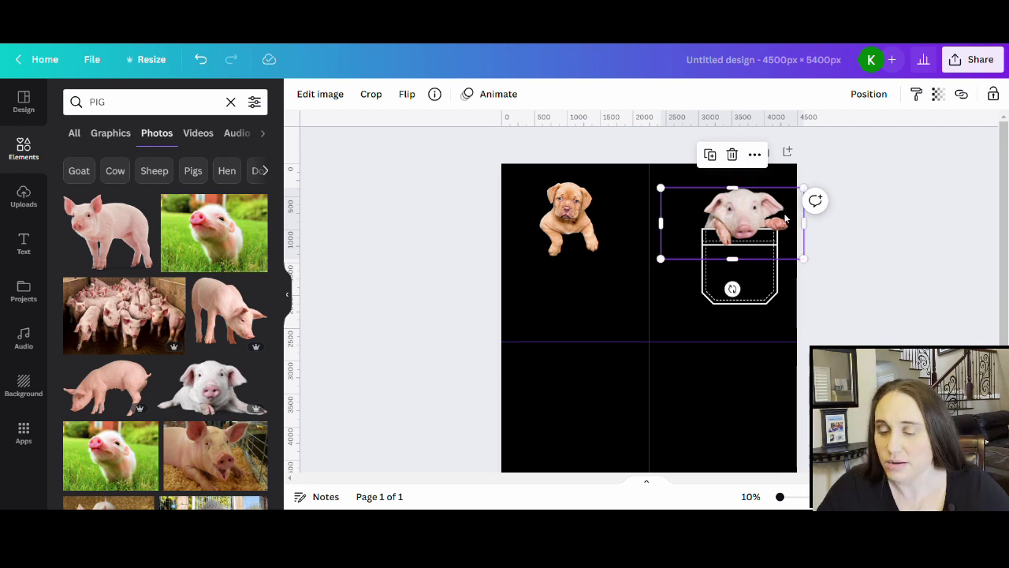
click(923, 295)
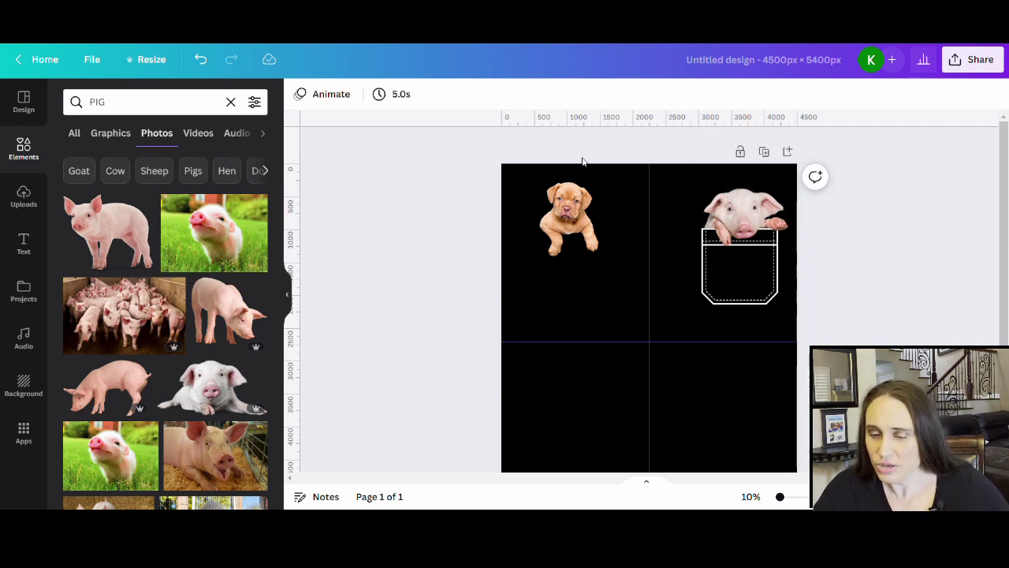
drag(575, 206, 4, 260)
click(949, 283)
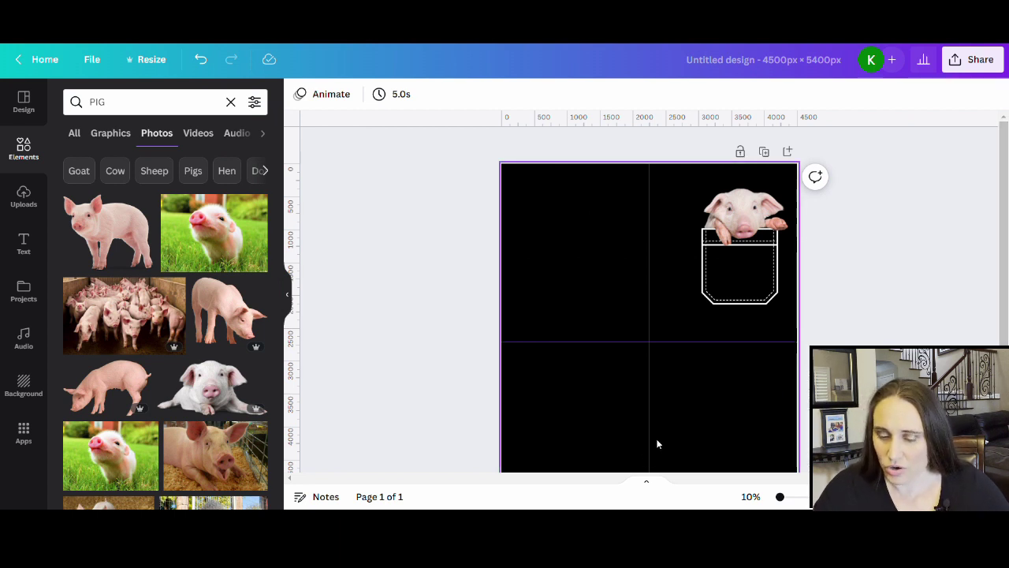
Step: Drag the vertical and horizontal centre guides off the page, then select the black background
drag(658, 444, 285, 294)
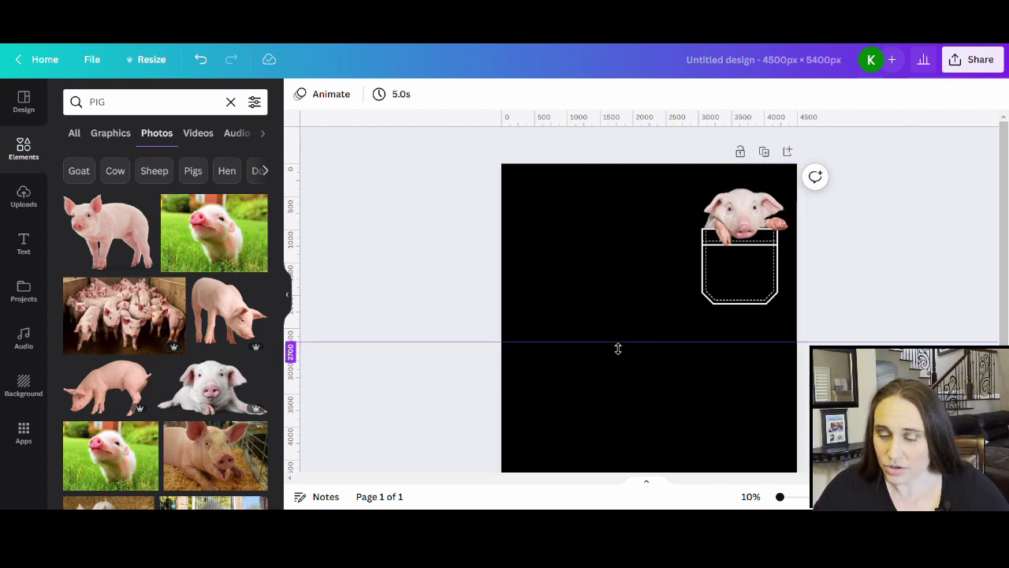
drag(618, 348, 630, 118)
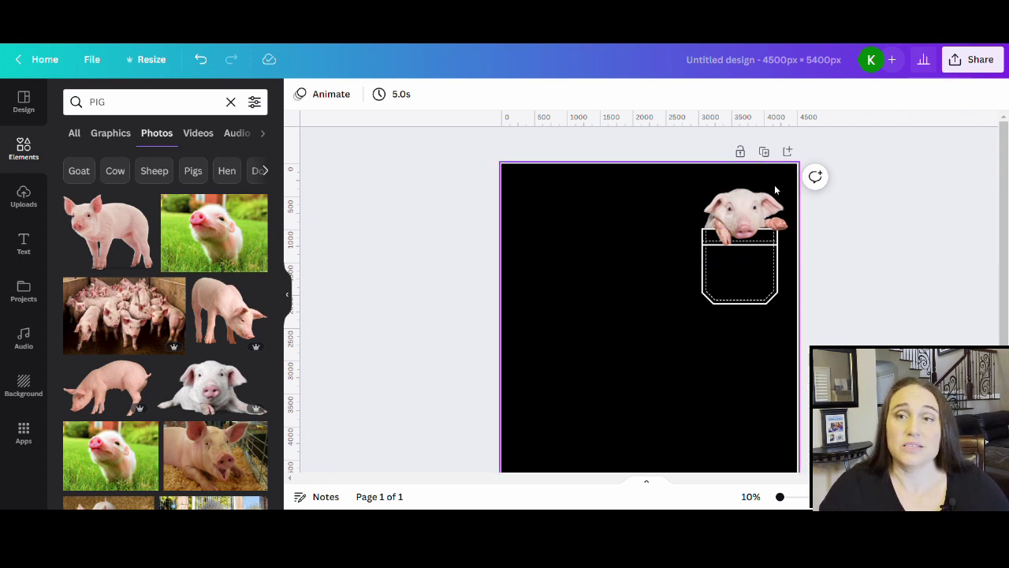
click(683, 401)
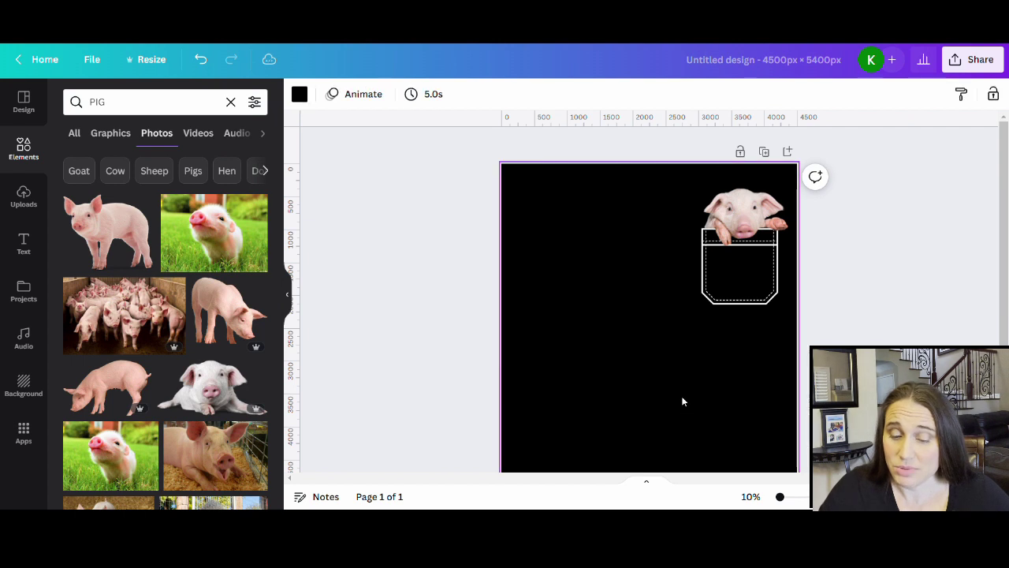